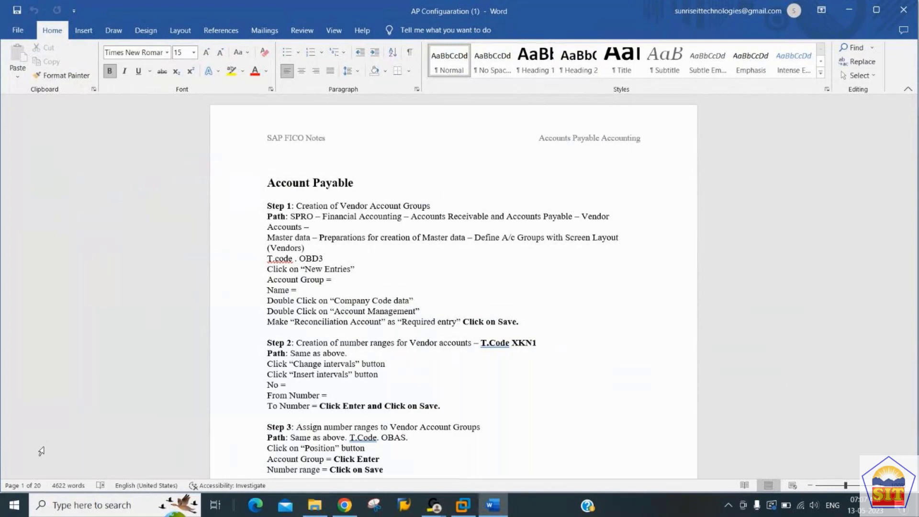
Step: In the SAP virtual machine, run OBD3 to list Vendor Account Groups and start a new entry
key("Down")
key("Down")
key("Down")
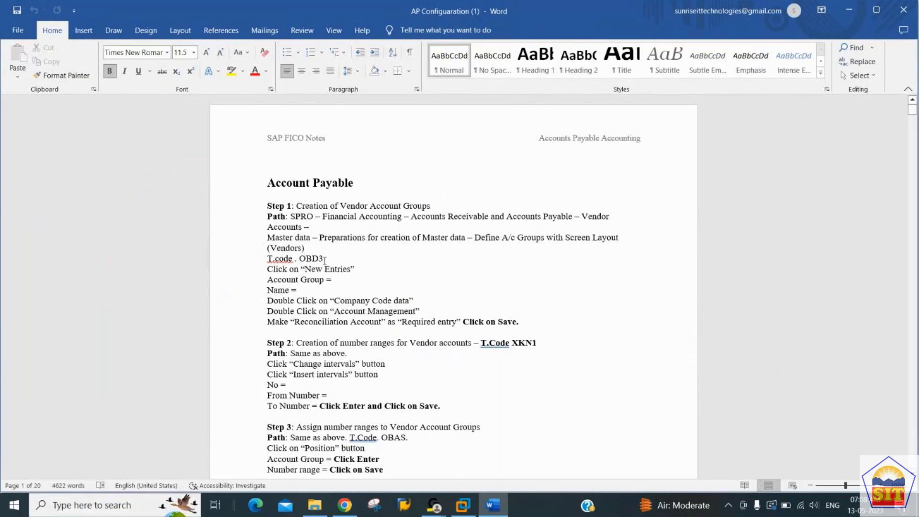
left_click(466, 512)
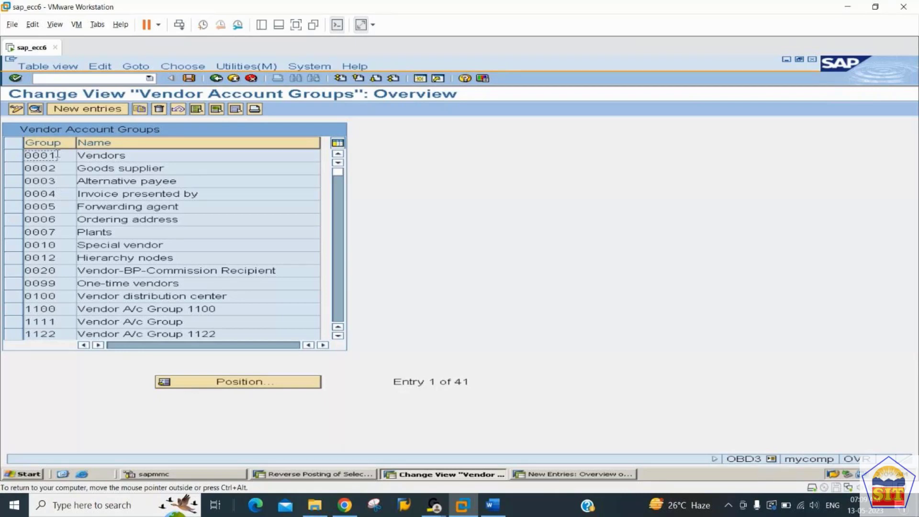
left_click(141, 155)
left_click(85, 111)
Step: Enter account group 2244 and name it 'Vendor A/c Group for 2244'
type("2244")
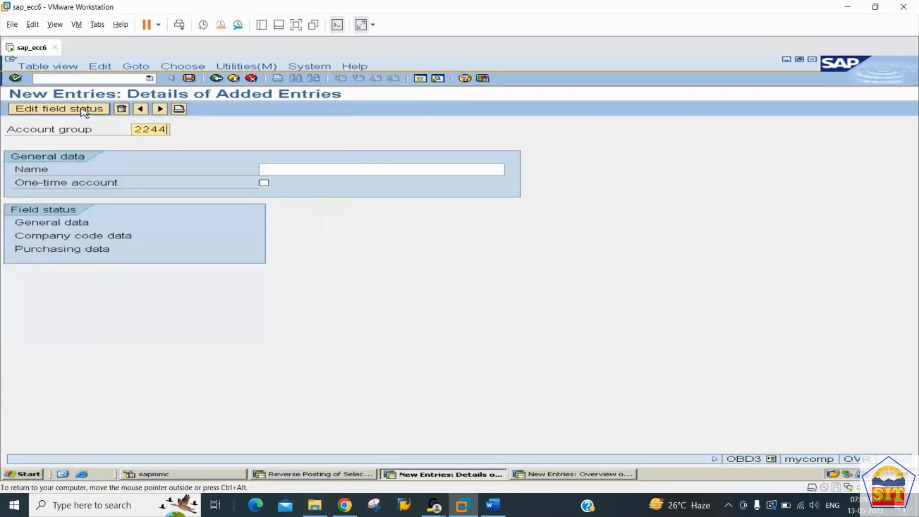
key("Tab")
type("Ven")
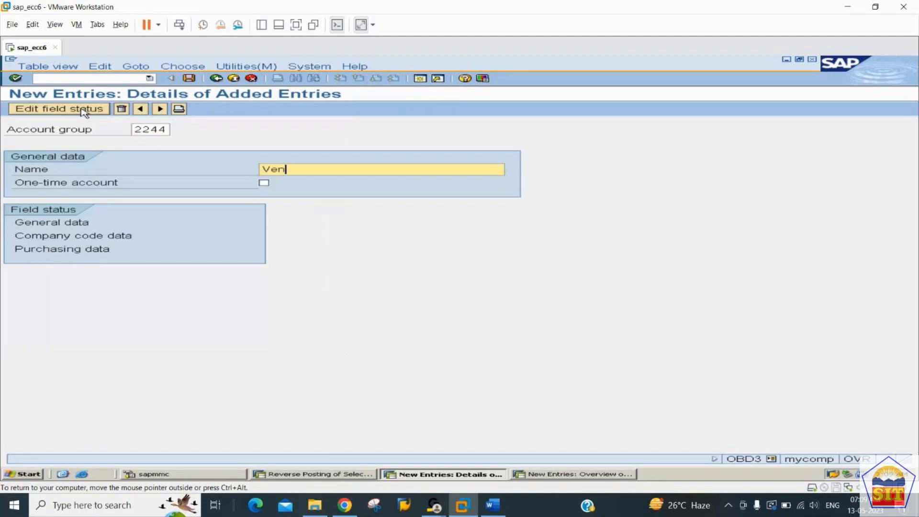
type("dor AVc Geo")
key("BackSpace")
key("BackSpace")
type("roup for 2244")
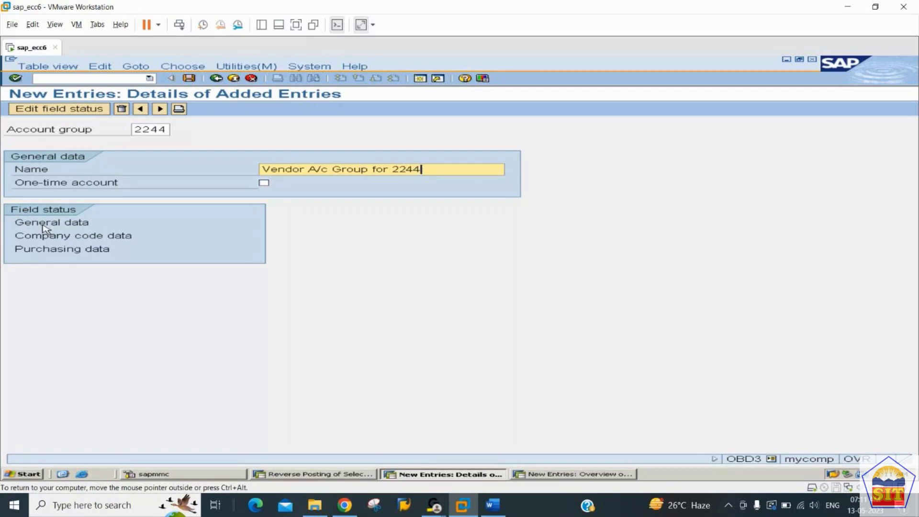
Step: Open the Address field status group under General data and view its second page
left_click(43, 226)
double_click(45, 225)
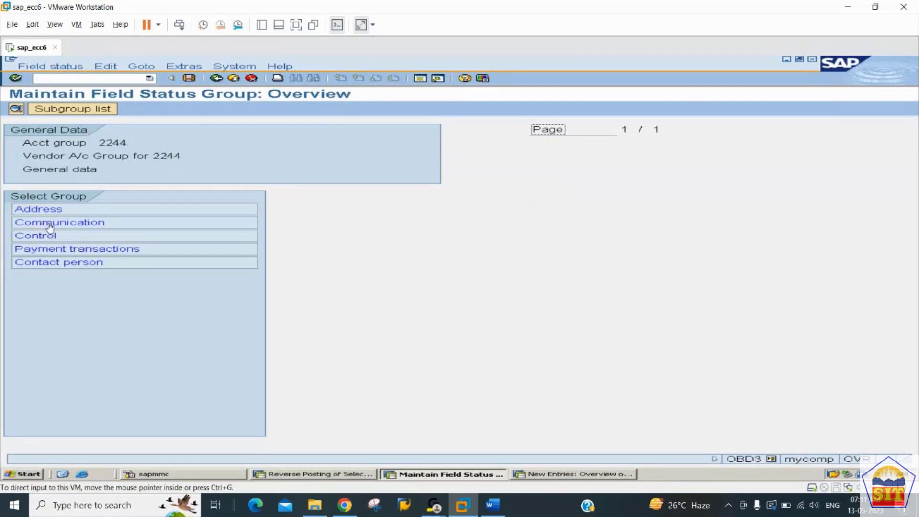
left_click(76, 208)
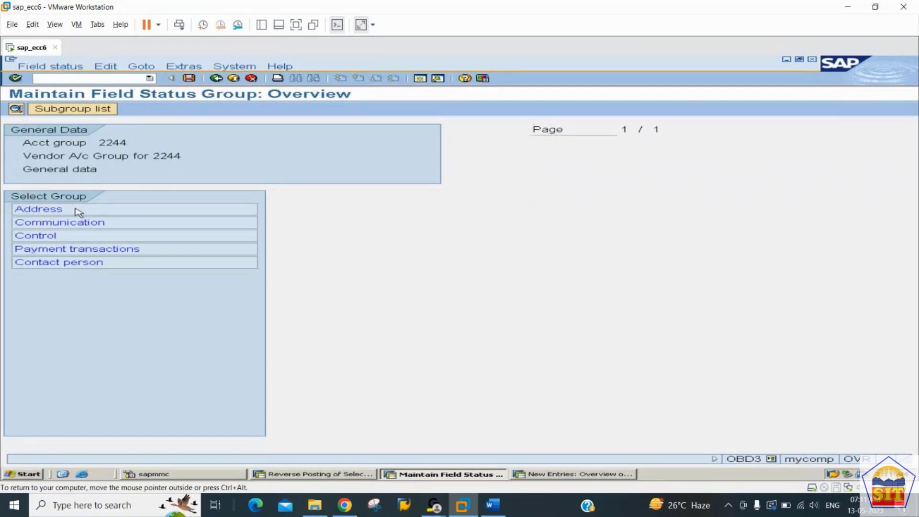
double_click(76, 209)
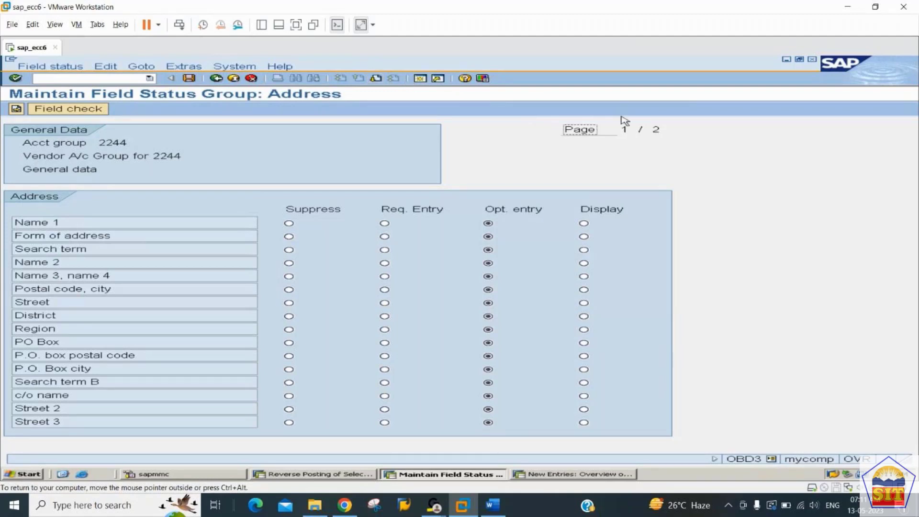
key("Page_Down")
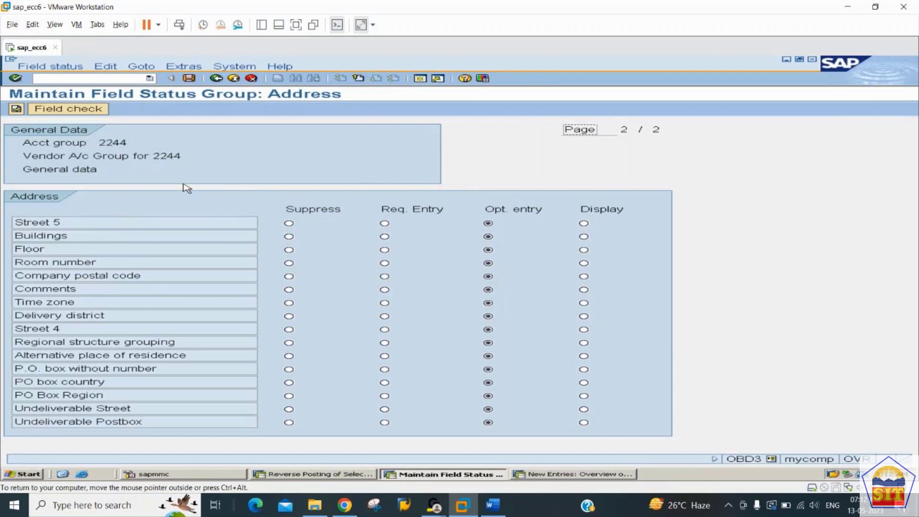
Step: Check the Communication, Control and Payment transactions field statuses, leaving them optional, then back out to 2244's details
left_click(216, 78)
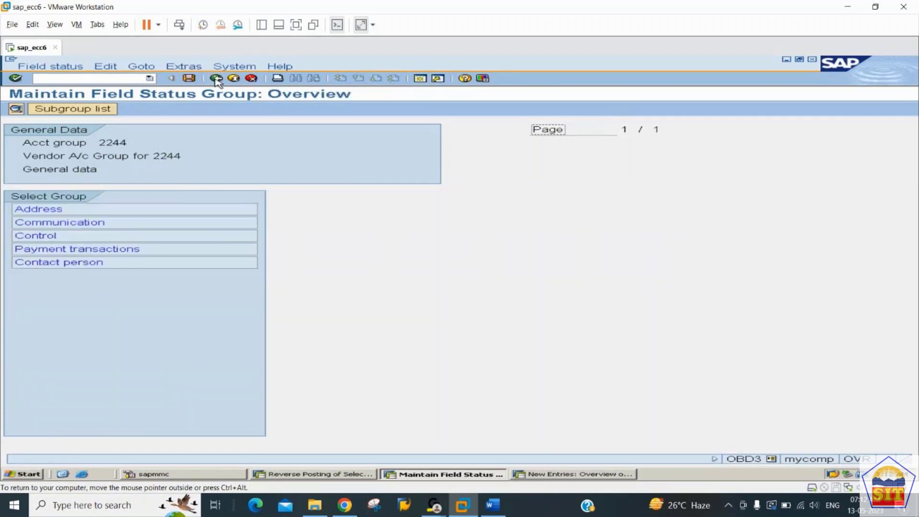
double_click(66, 222)
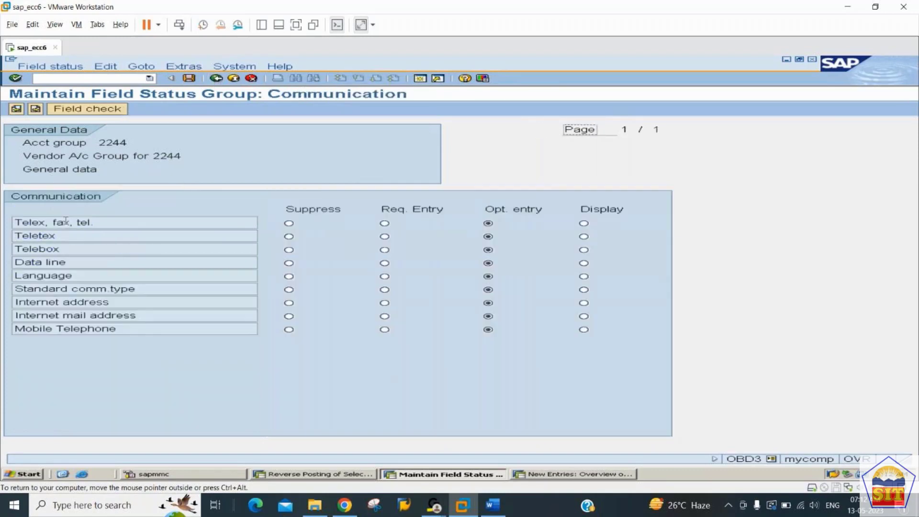
left_click(36, 109)
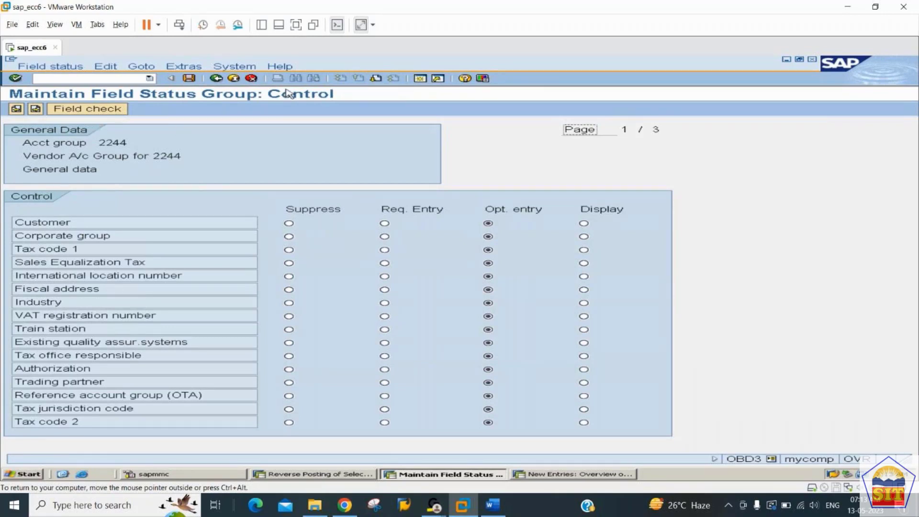
left_click(35, 108)
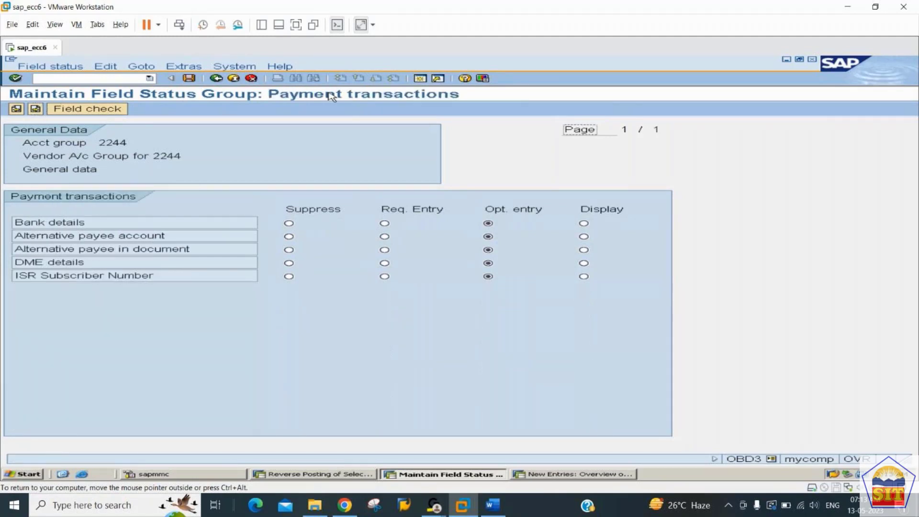
left_click(217, 79)
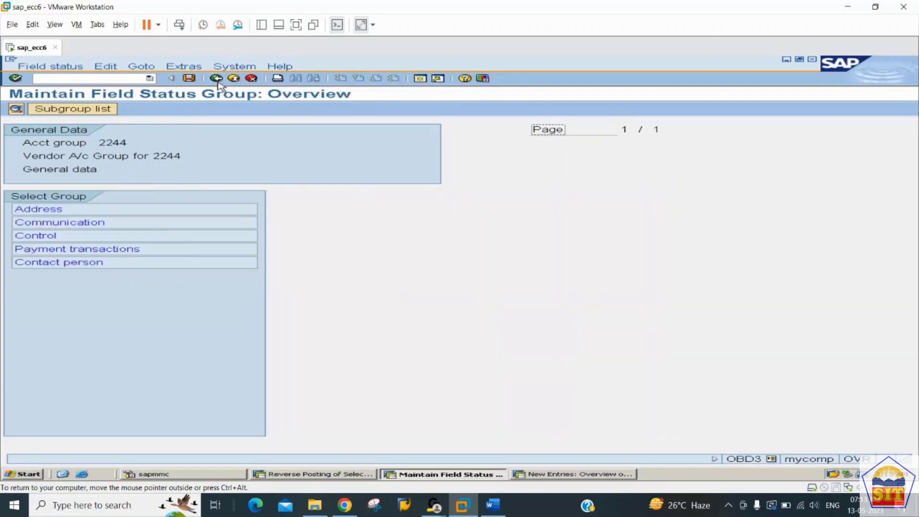
left_click(217, 79)
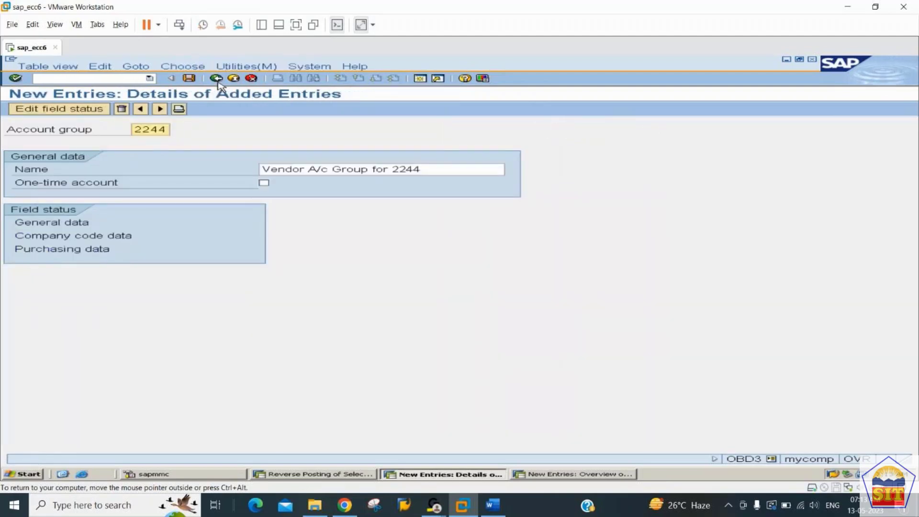
Step: Set Reconciliation account to Req. Entry under Company code data > Account management
double_click(74, 237)
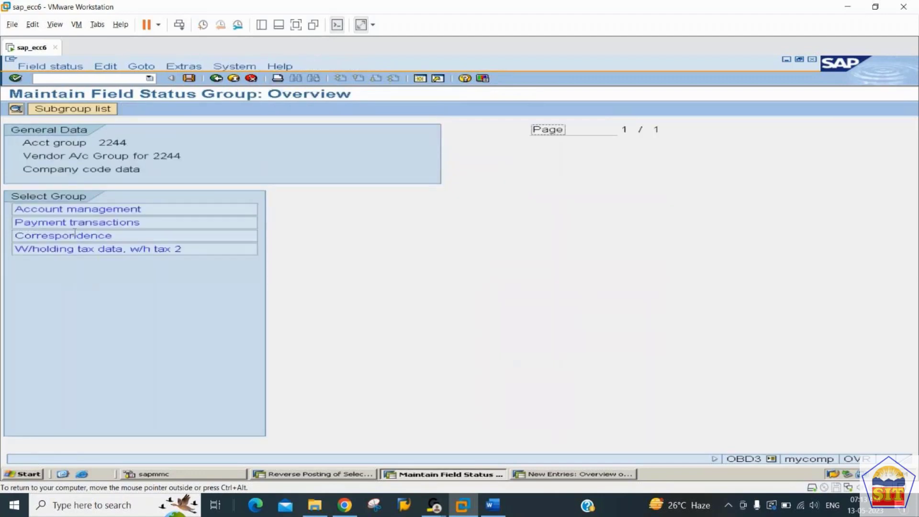
double_click(99, 209)
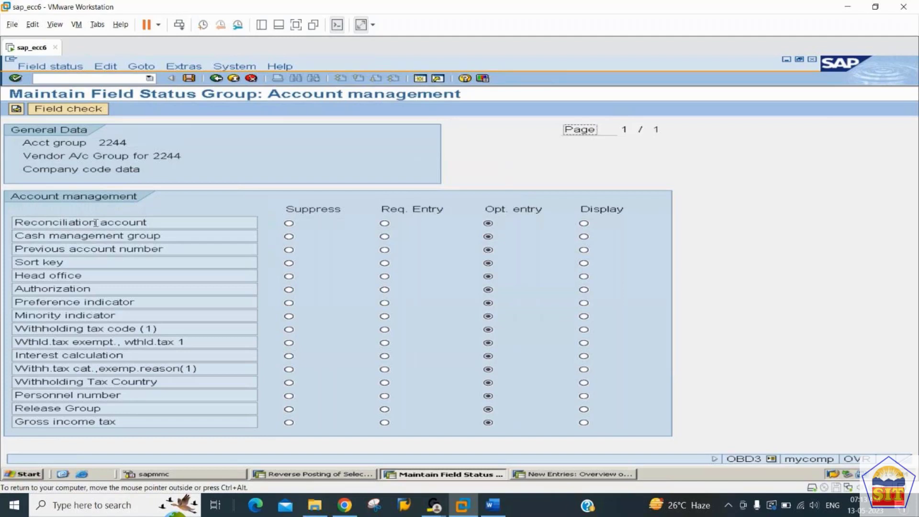
left_click(384, 224)
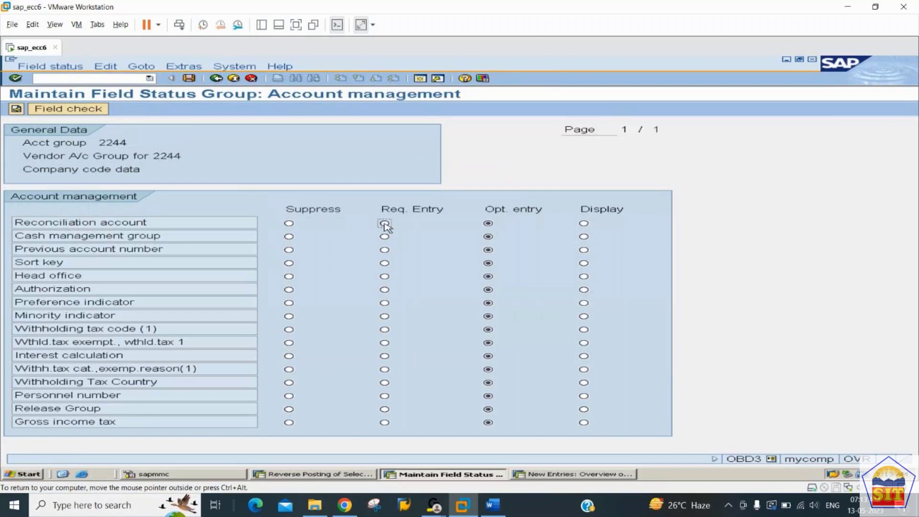
Step: Save account group 2244, accepting the customizing request
left_click(189, 79)
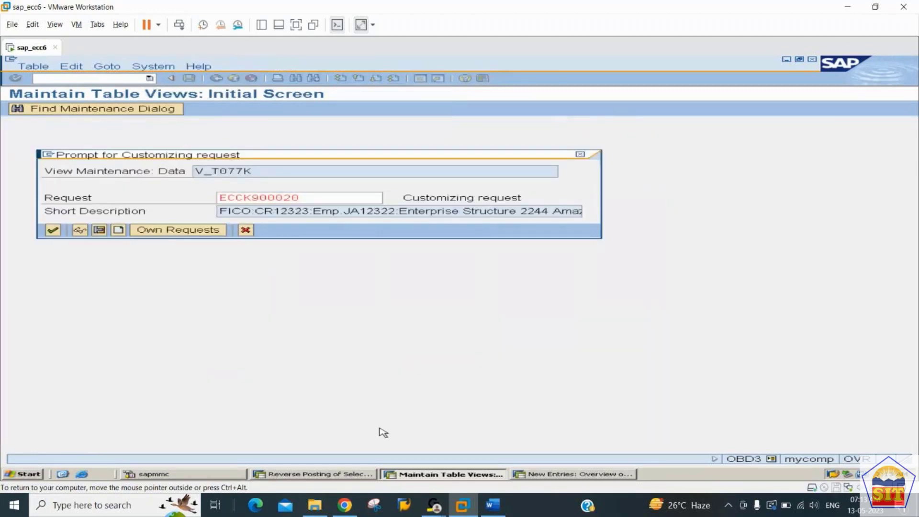
key("Return")
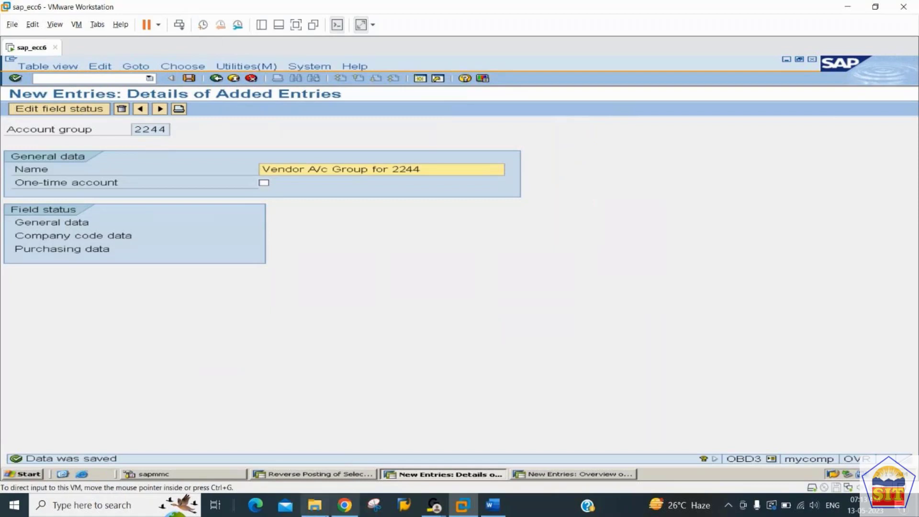
left_click(327, 509)
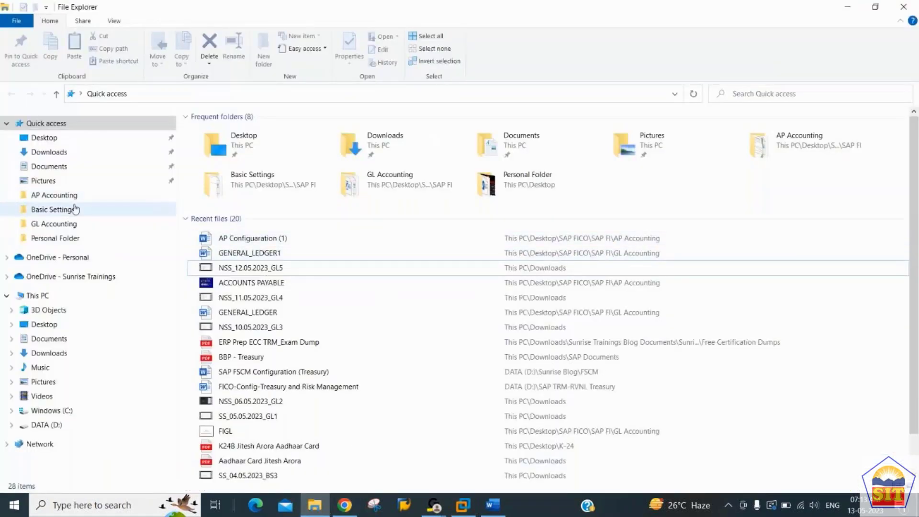
Step: Open the RECONCIALATION ACCOUNTS presentation from AP Accounting and show its EXAMPLE slide (slide 2)
left_click(61, 197)
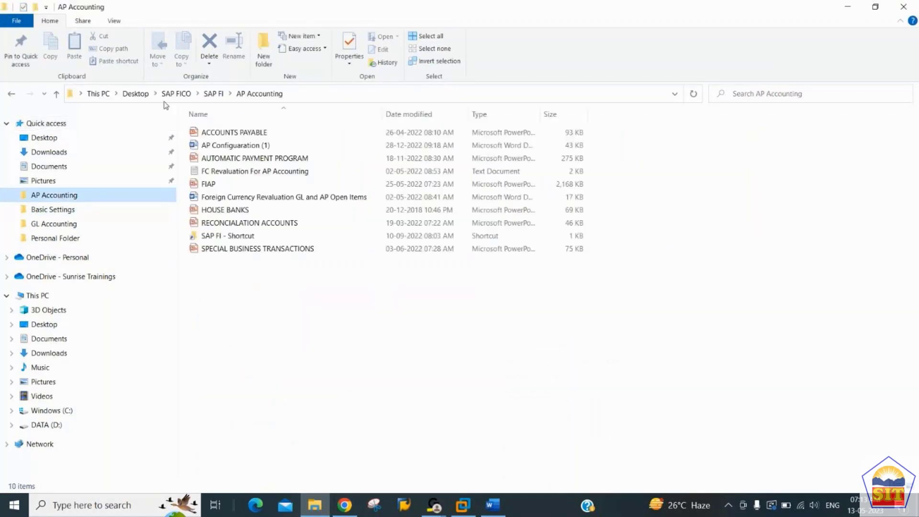
left_click(239, 224)
double_click(239, 224)
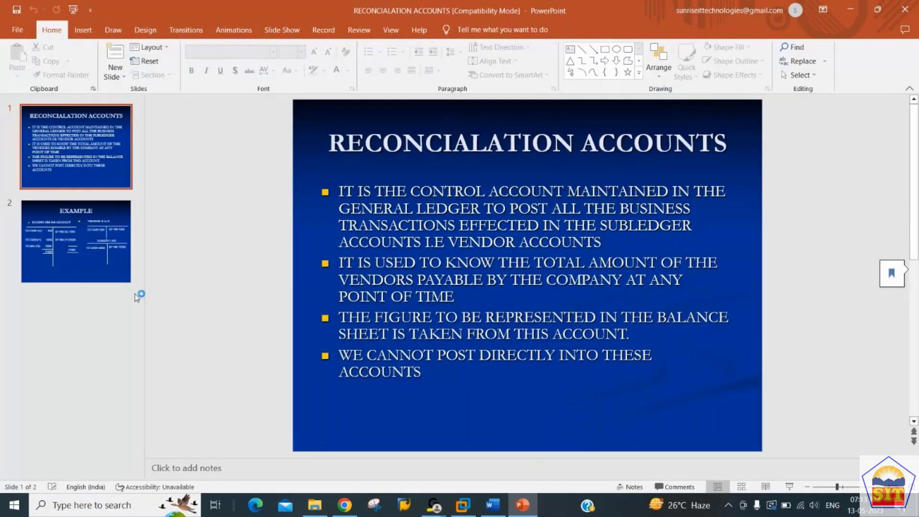
left_click(98, 261)
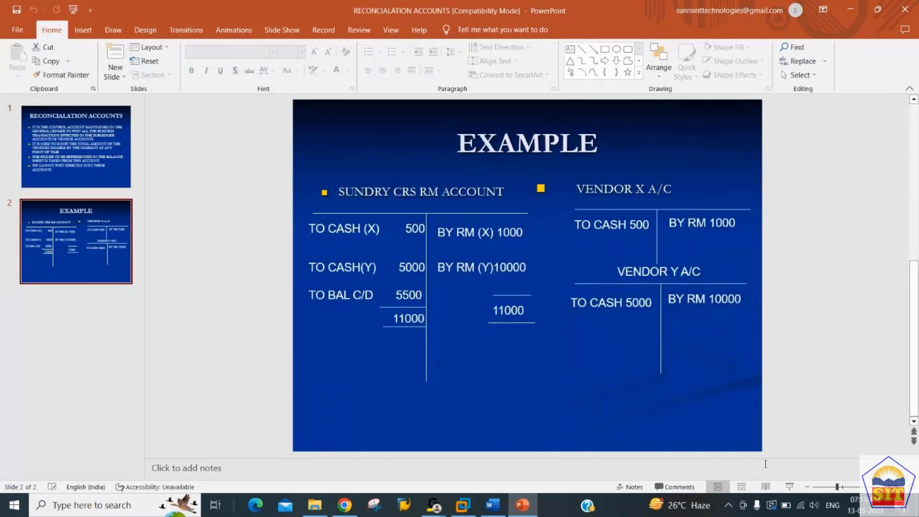
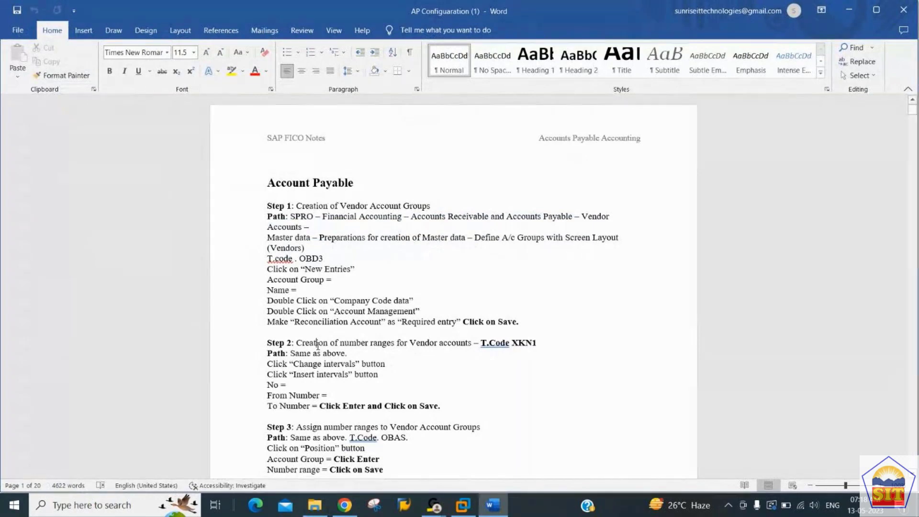
Step: Switch from the Word AP configuration notes back to the SAP virtual machine window
key("alt+Tab")
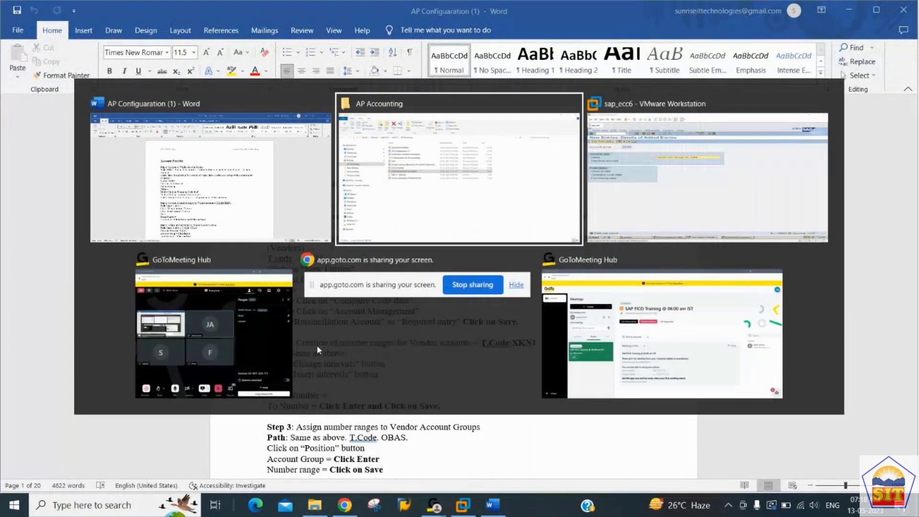
key("alt+Tab")
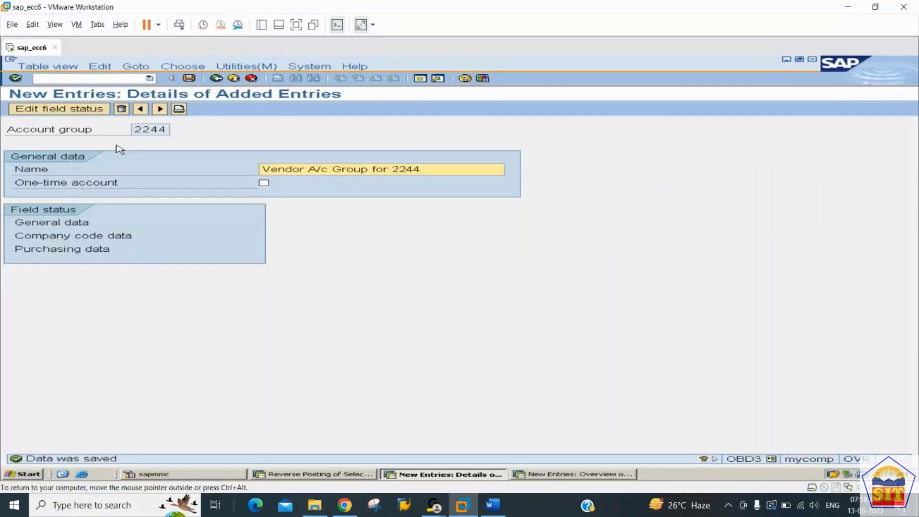
Step: Open the vendor number range intervals in XKN1 for changing
left_click(77, 77)
type("/nxkn1")
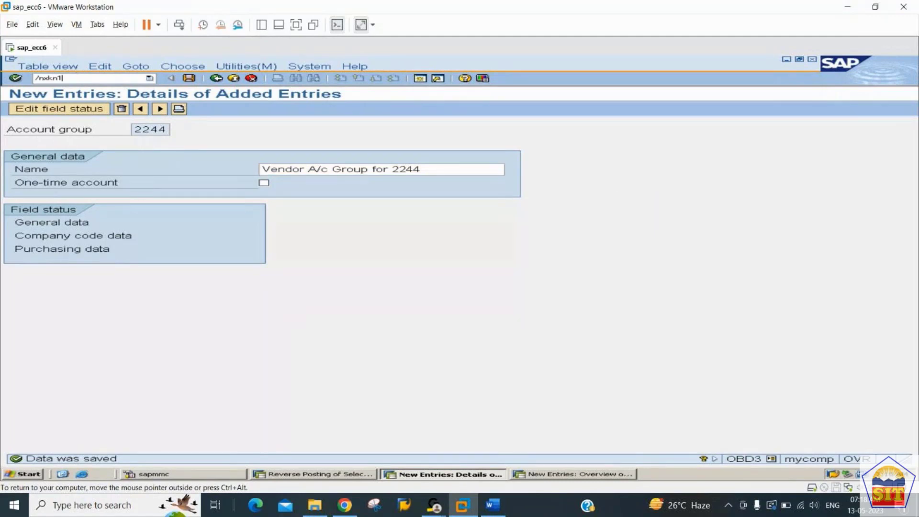
key("Return")
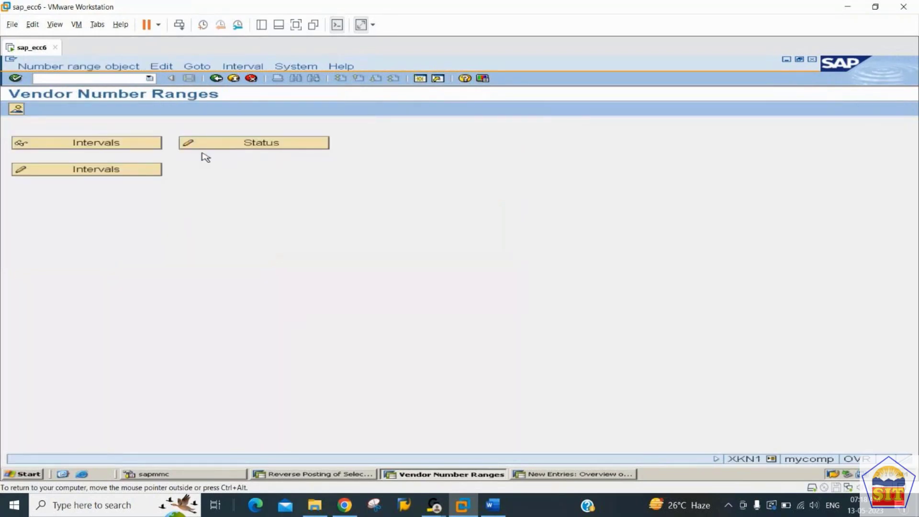
left_click(126, 175)
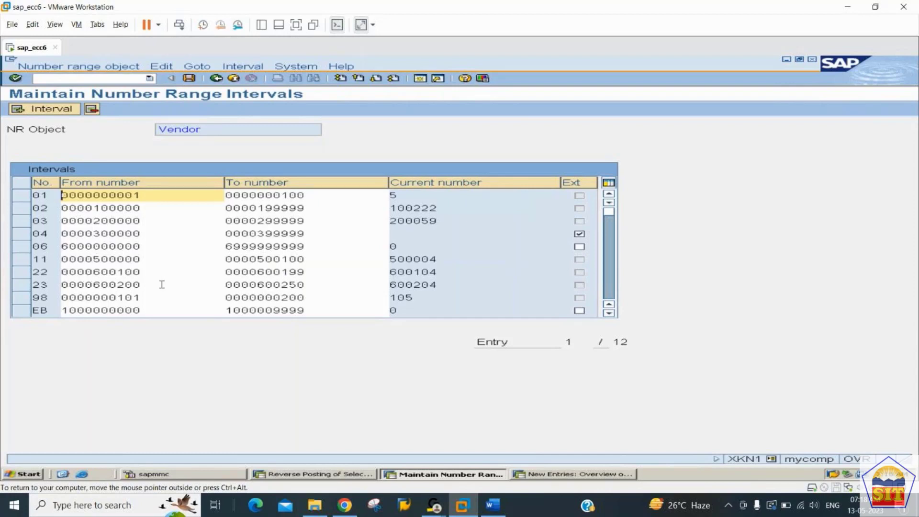
left_click(308, 286)
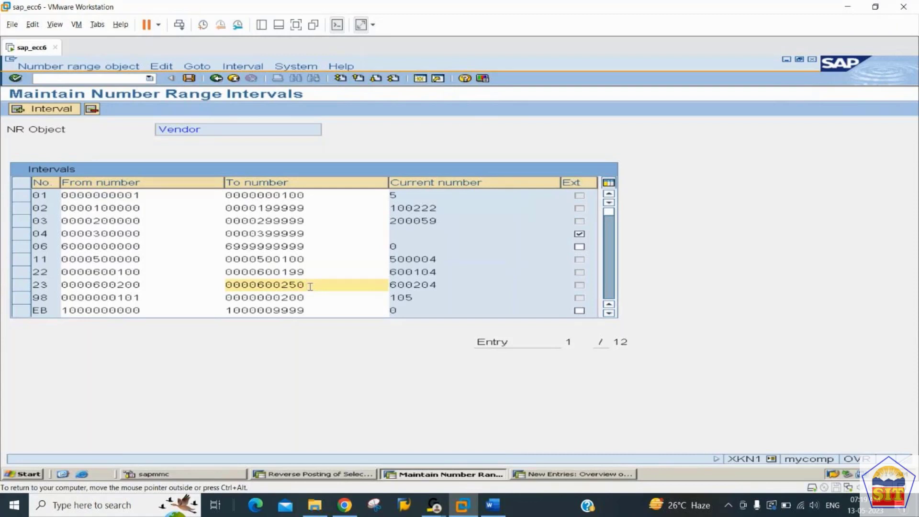
key("shift+Home")
key("ctrl+c")
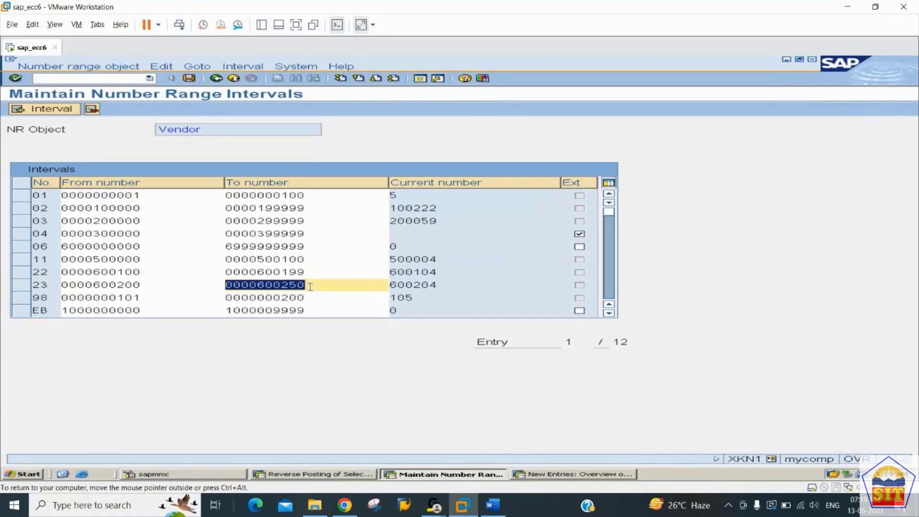
key("Home")
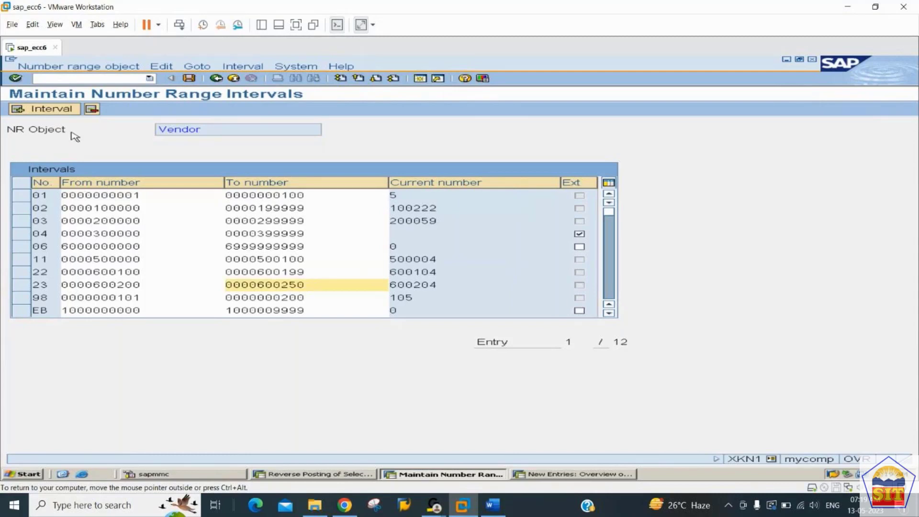
left_click(65, 110)
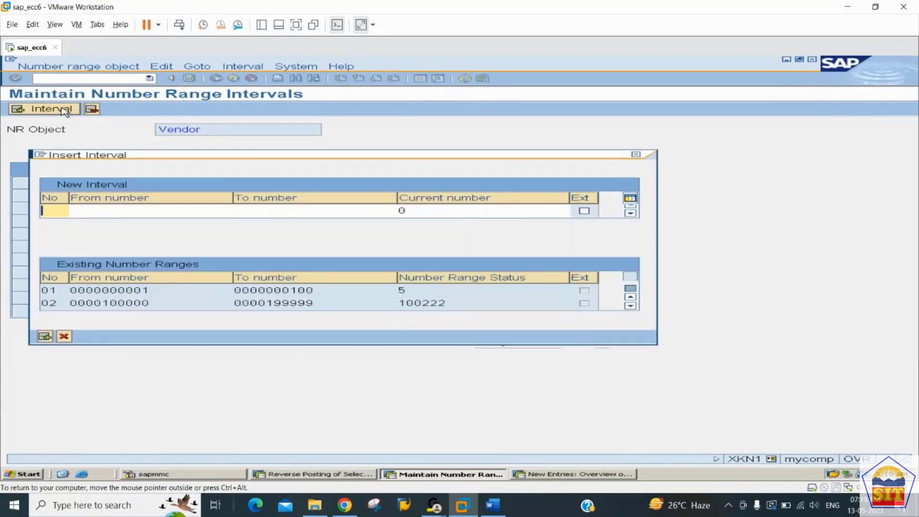
type("44")
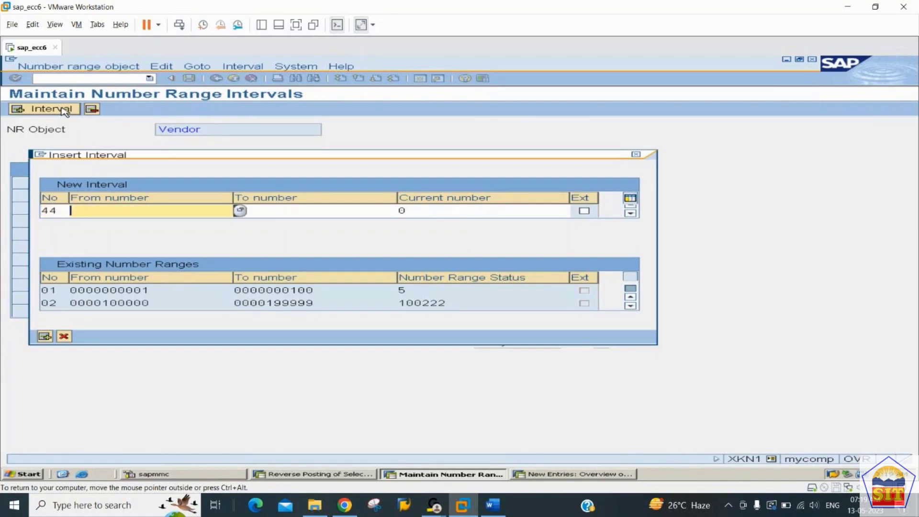
key("ctrl+v")
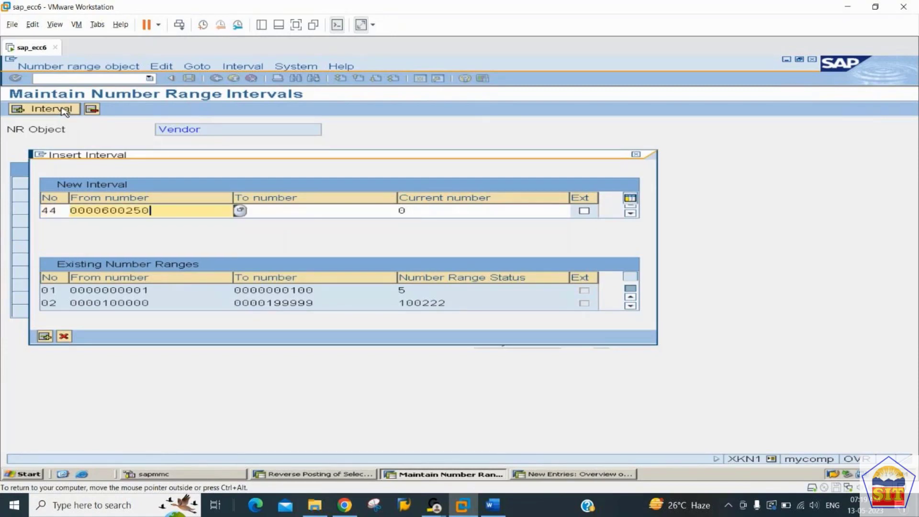
key("BackSpace")
type("1")
key("Tab")
key("ctrl+v")
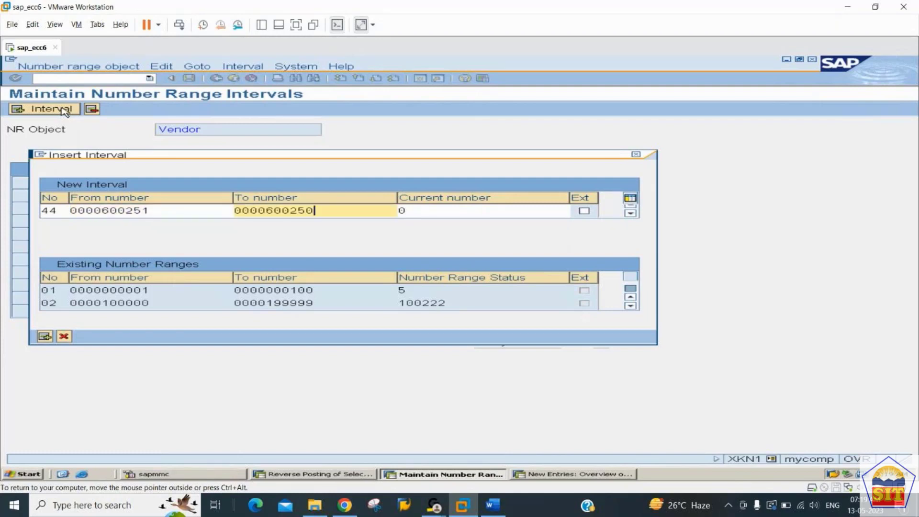
key("BackSpace")
key("BackSpace")
key("BackSpace")
type("300")
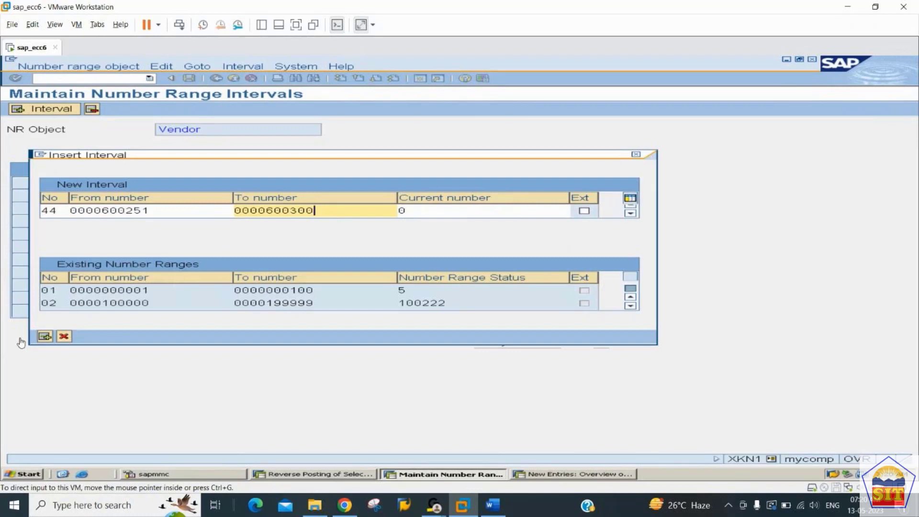
left_click(43, 338)
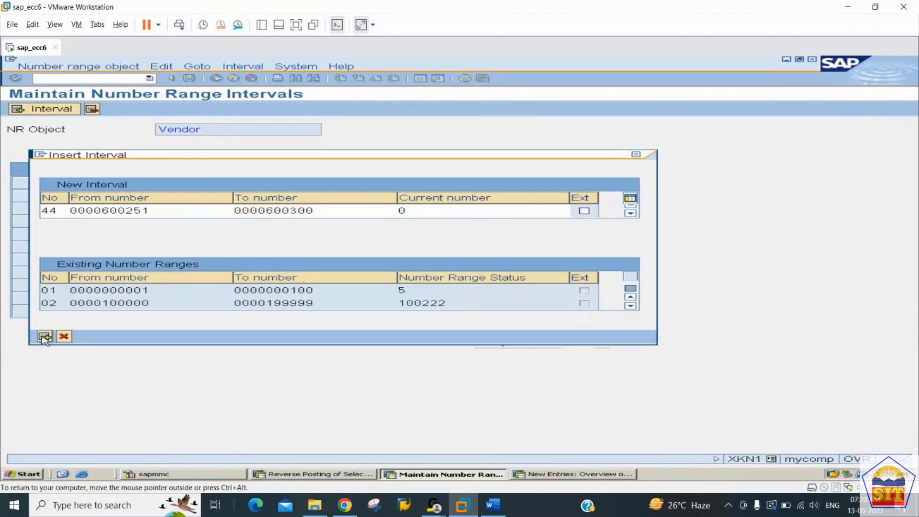
Step: Save the number range changes and dismiss the transport information message
left_click(189, 78)
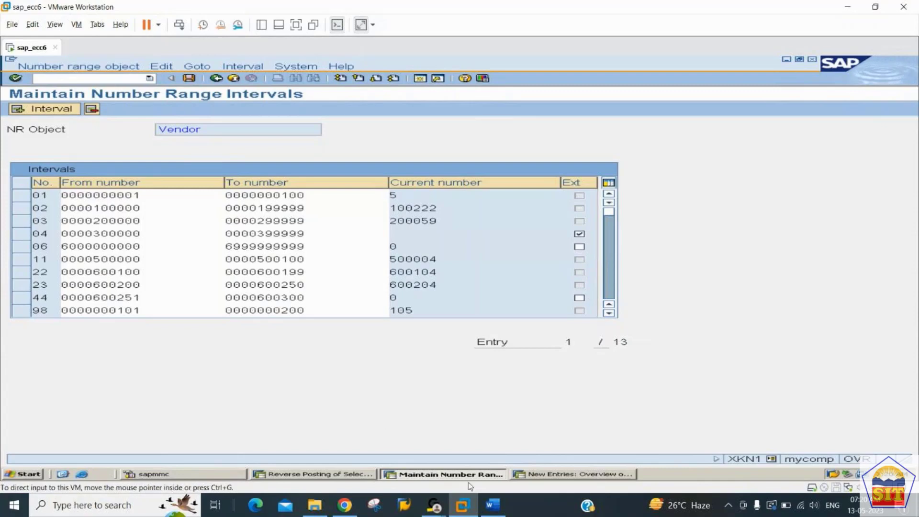
left_click(504, 509)
left_click(504, 509)
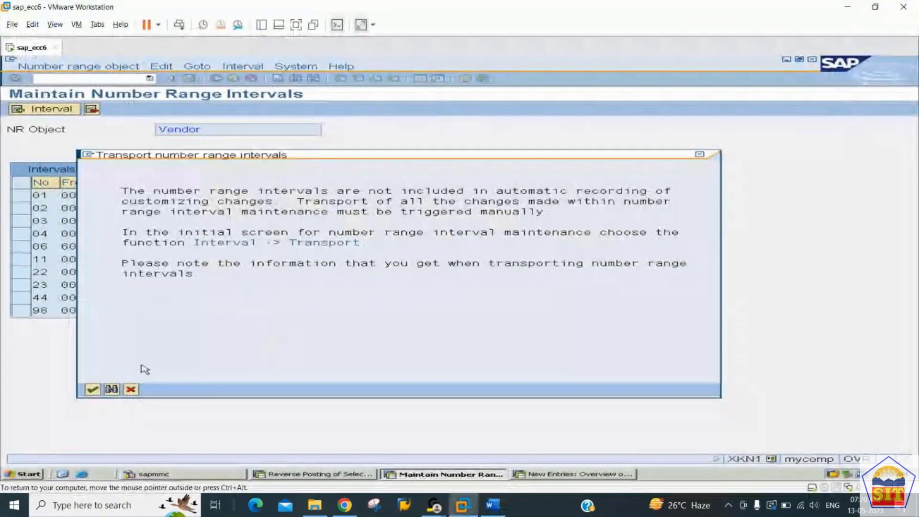
left_click(93, 389)
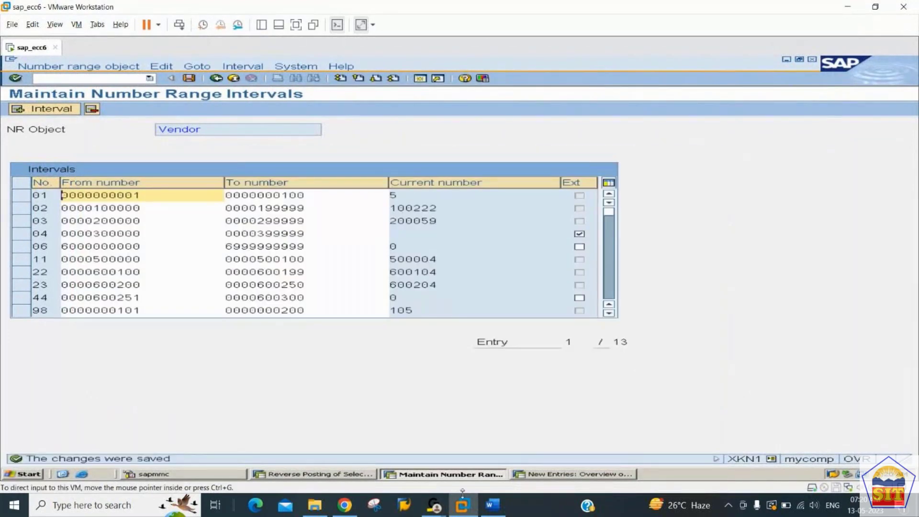
Step: Scroll the Word notes to Step 3 on assigning number ranges, then return to SAP
left_click(492, 506)
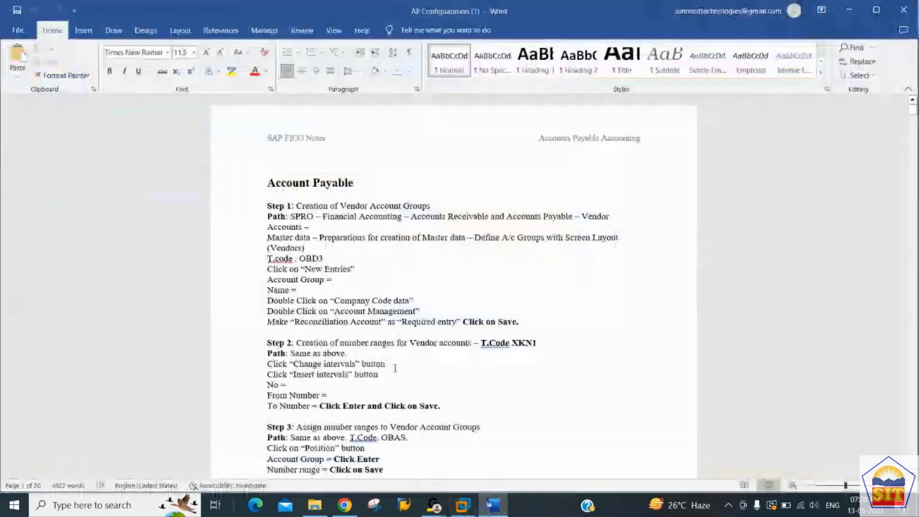
scroll(395, 368, "down", 5)
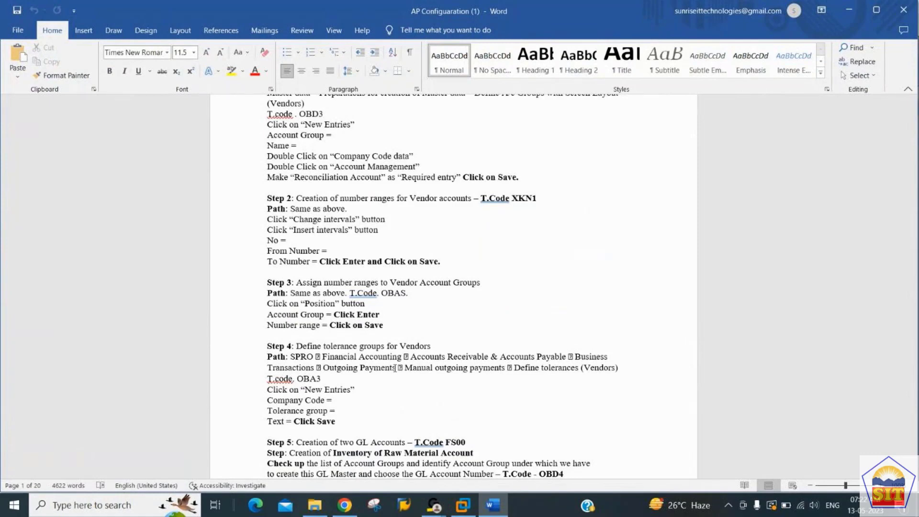
scroll(395, 368, "down", 1)
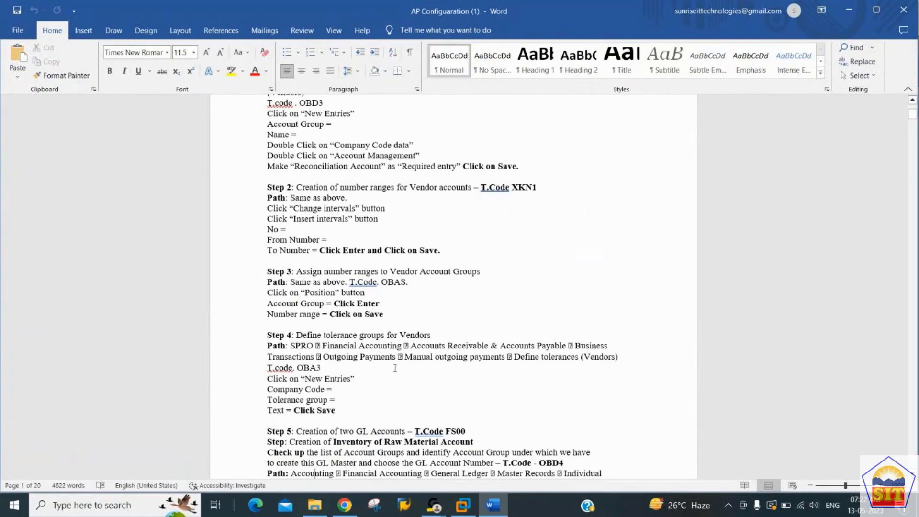
key("alt+Tab")
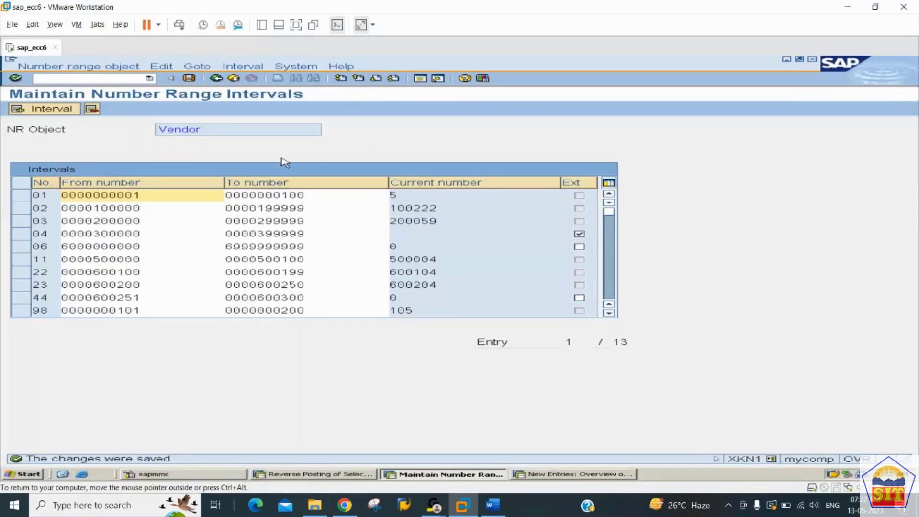
Step: Run OBAS and jump to vendor account group 2244
left_click(119, 78)
type("/")
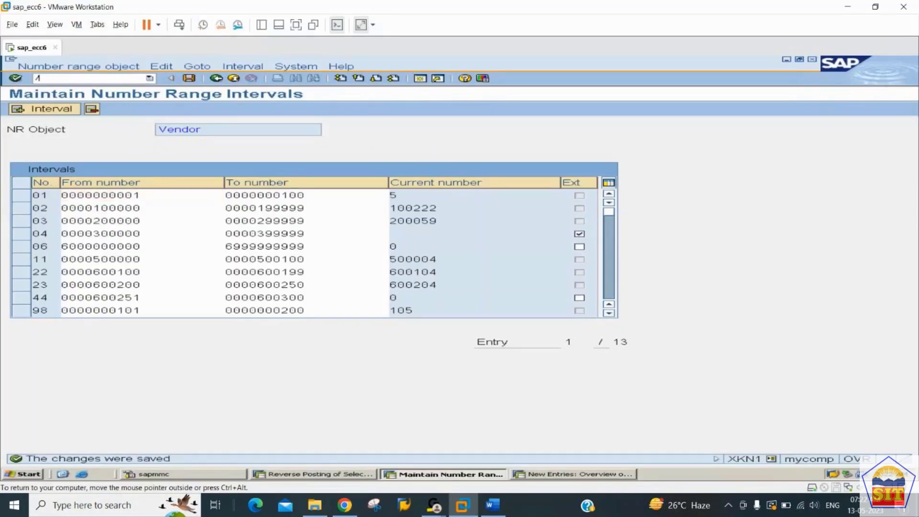
type("nobas")
key("Return")
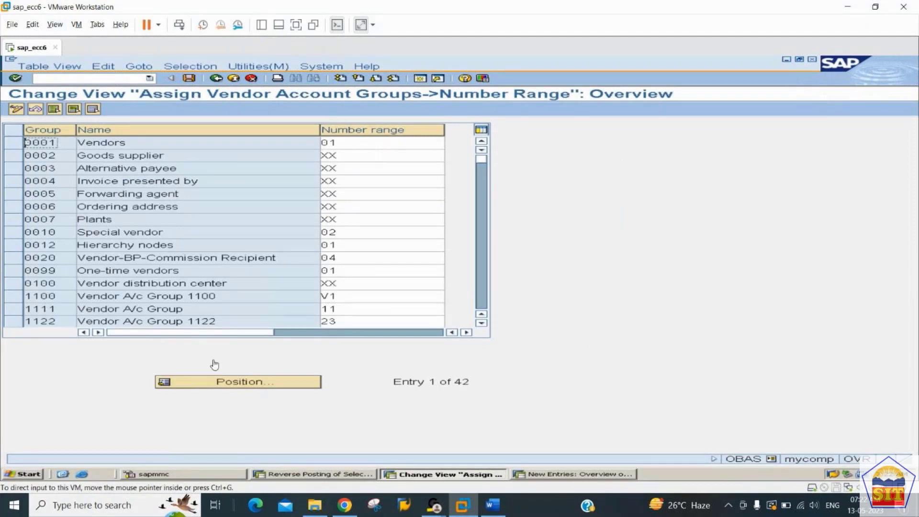
left_click(231, 385)
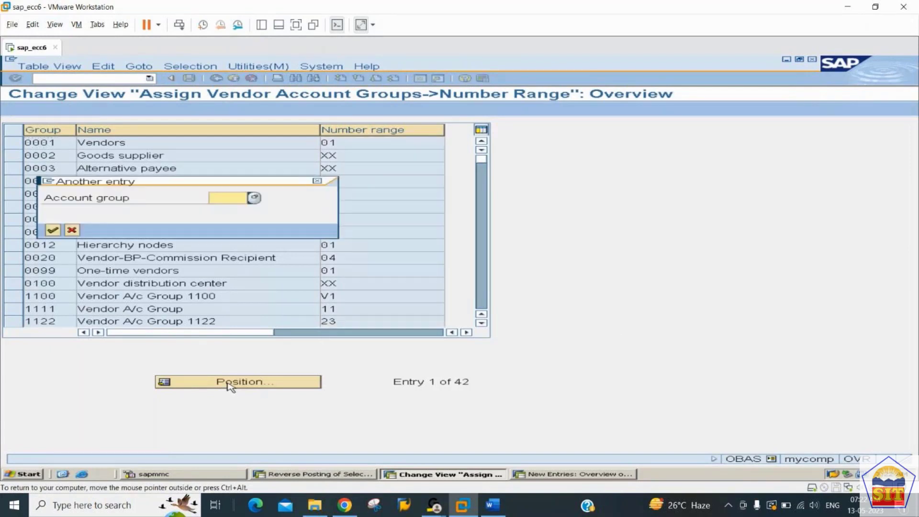
type("2244")
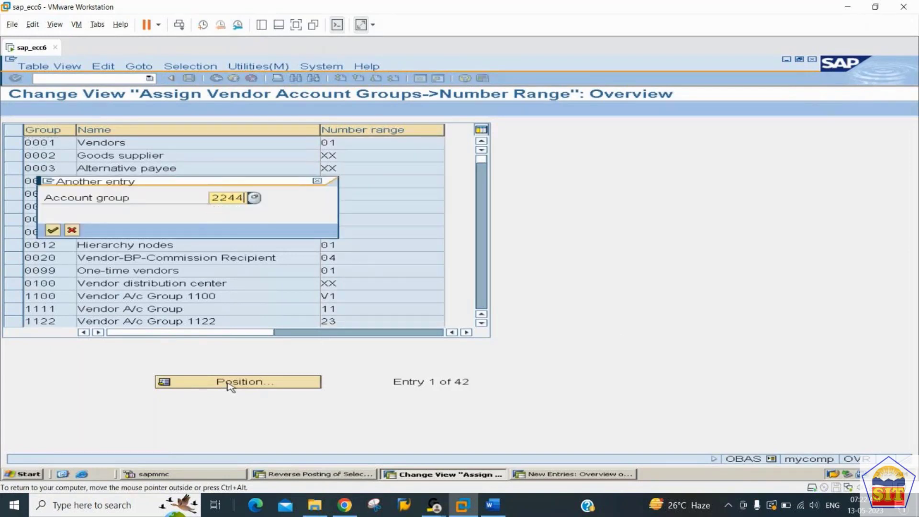
key("Return")
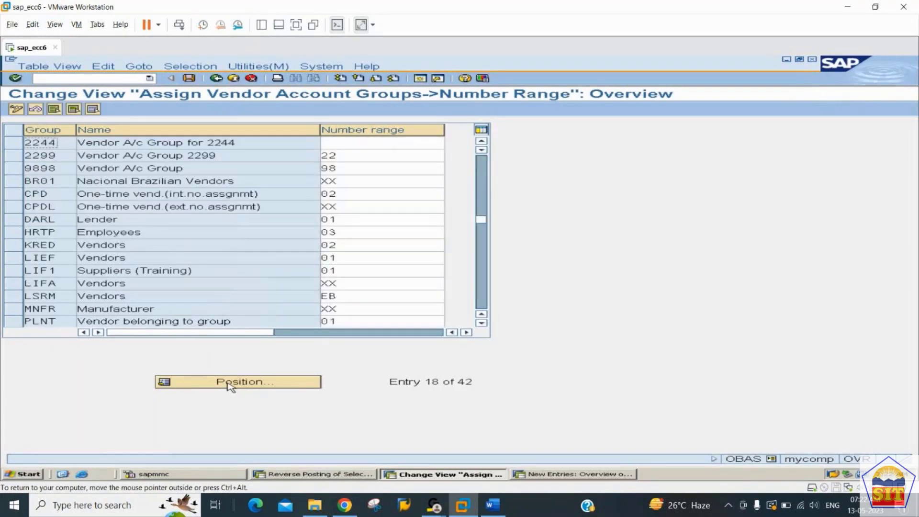
Step: Set number range 44 for account group 2244 and save the assignment
key("Tab")
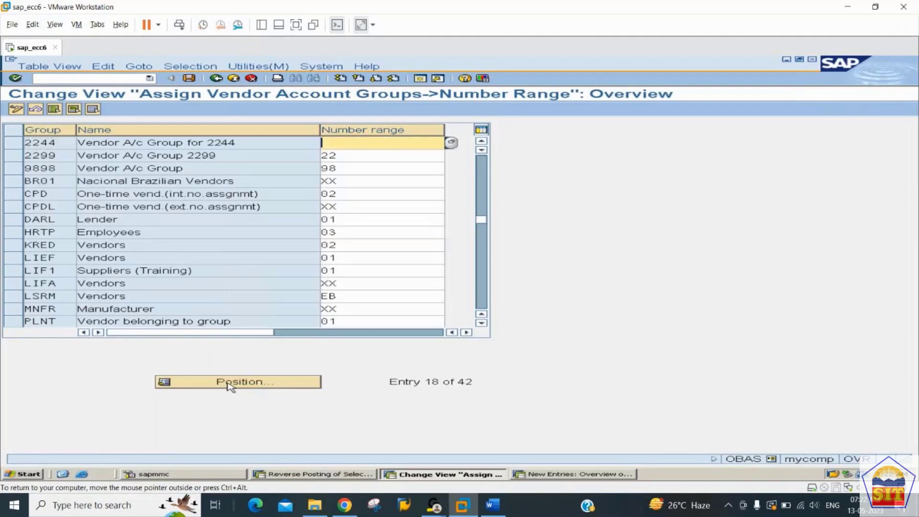
type("44")
key("ctrl+s")
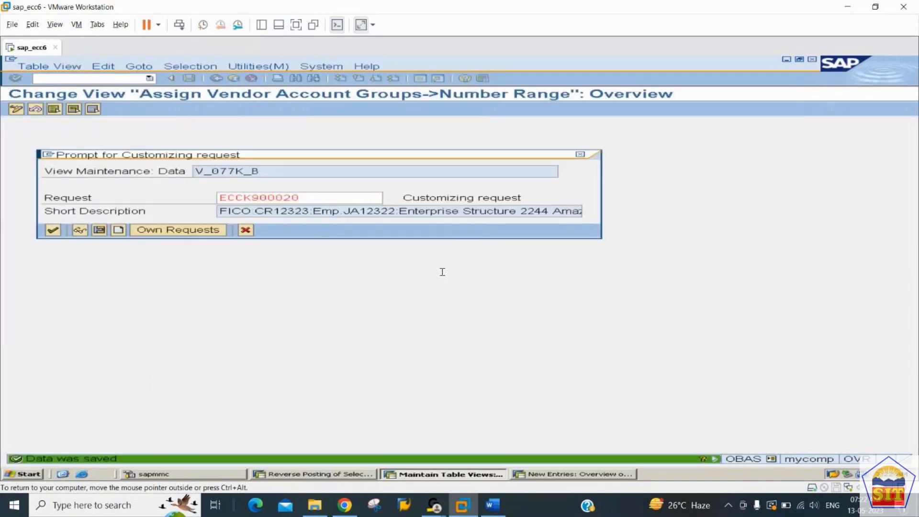
left_click(492, 505)
scroll(421, 352, "down", 2)
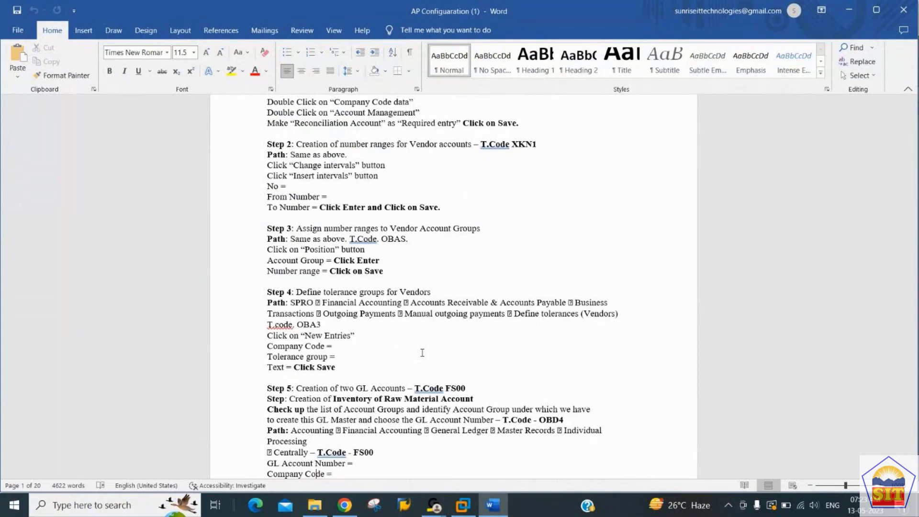
Step: Return from the Word notes to the SAP session
key("alt+Tab")
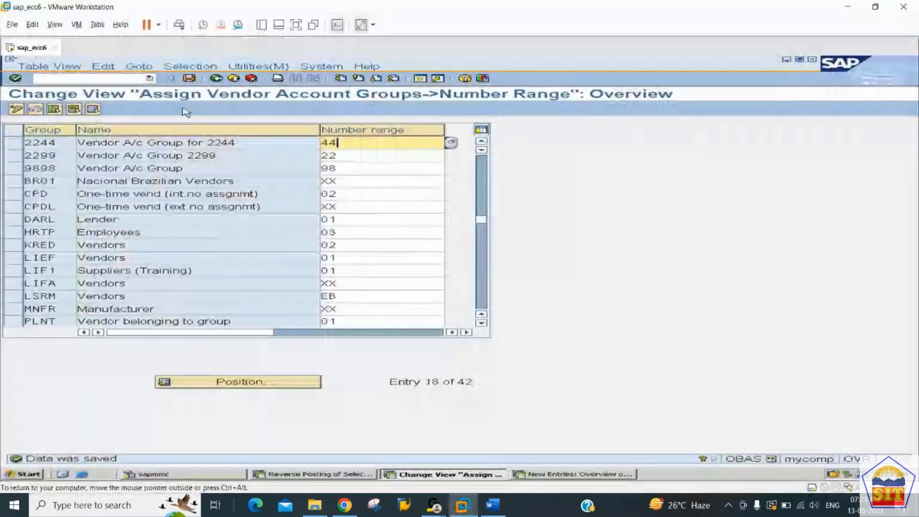
Step: Open the customer/vendor tolerances configuration (OBA3) and start a new entry
left_click(99, 78)
type("/")
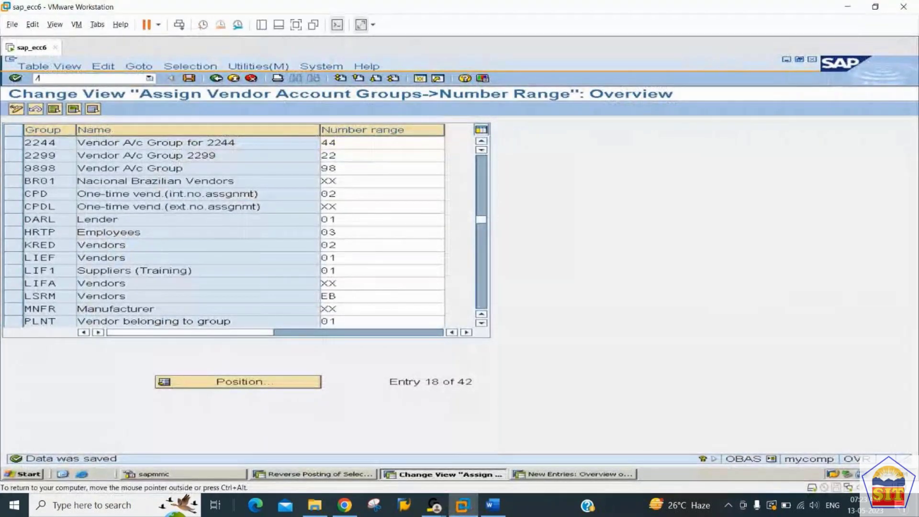
type("nobla3")
key("Return")
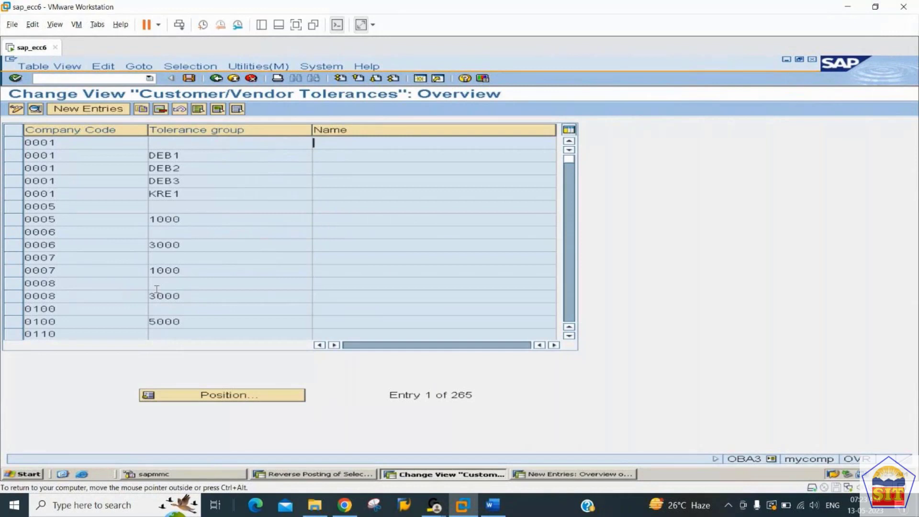
left_click(108, 111)
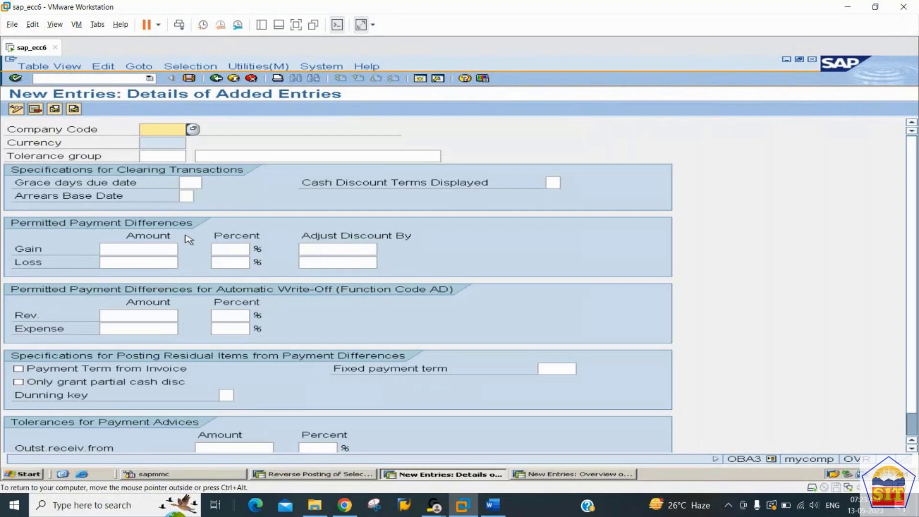
Step: Enter company code 2244 with description 'Tolerance Group for 2244' and validate it
type("2244")
key("Tab")
key("Tab")
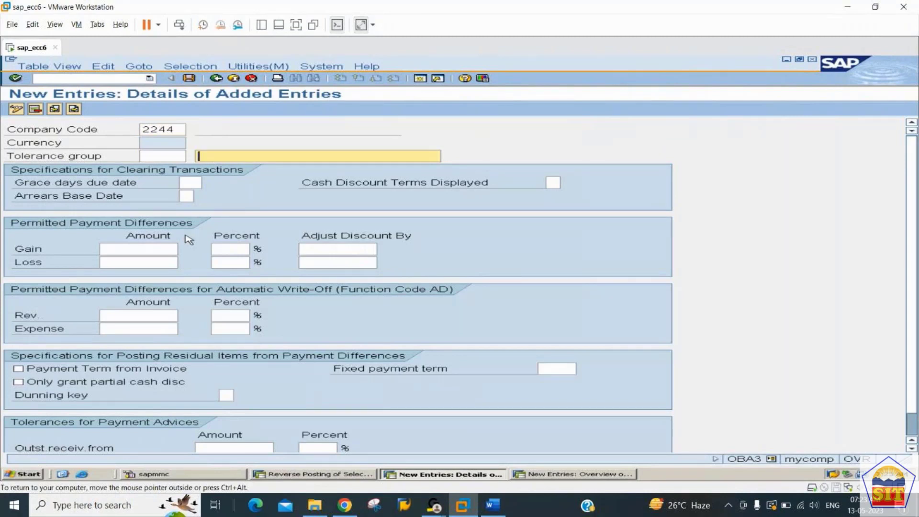
type("Tolerance Grup")
key("BackSpace")
key("BackSpace")
type("oup")
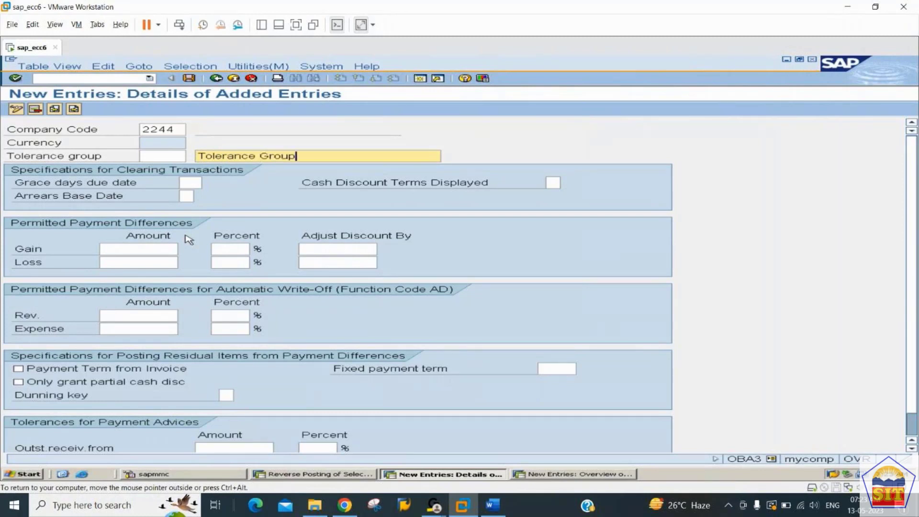
type(" for 2244")
left_click(157, 156)
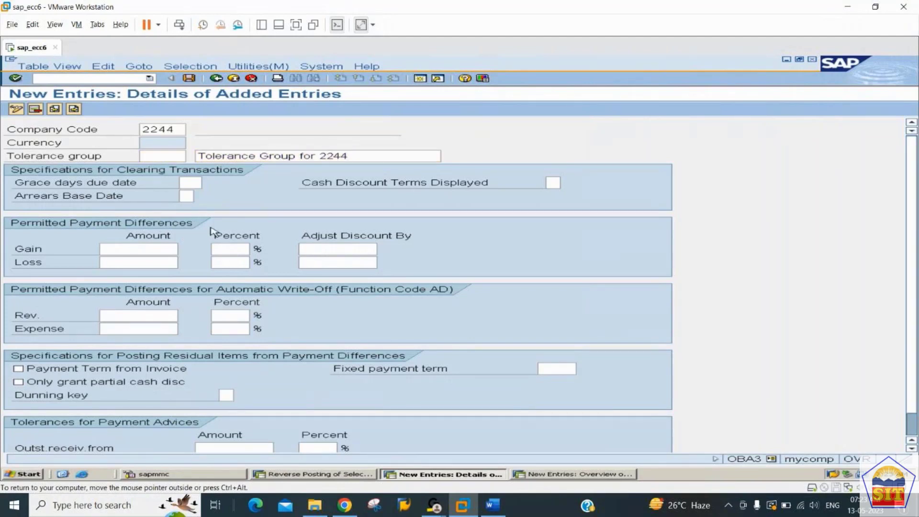
key("Return")
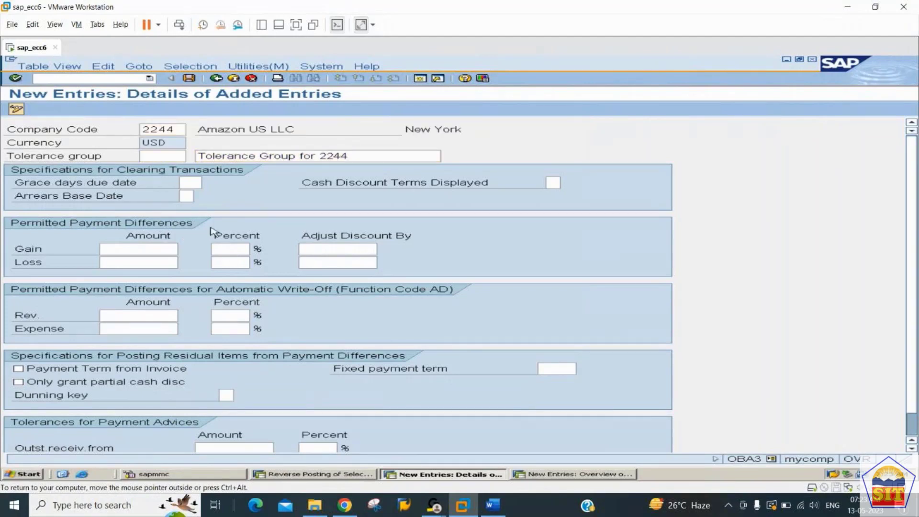
Step: Save the tolerance entry, confirming the customizing request
key("ctrl+s")
key("Return")
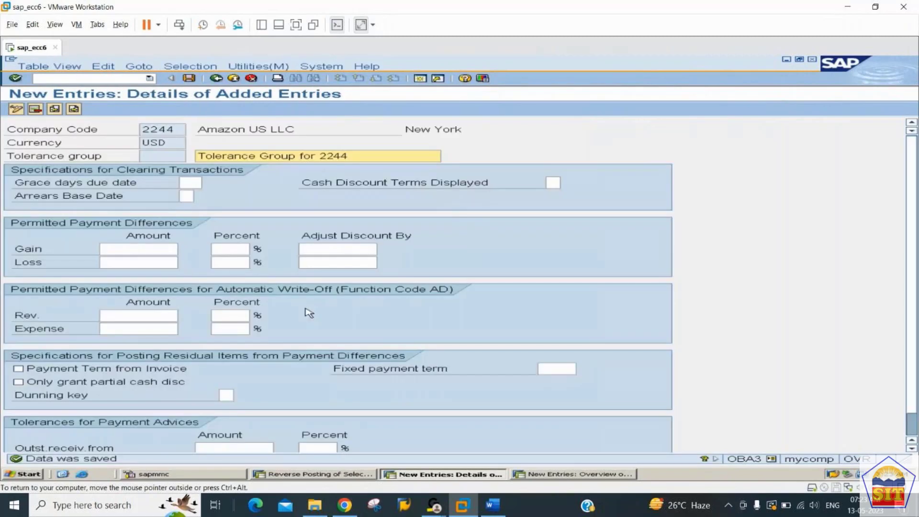
left_click(493, 511)
Step: Scroll the Word notes to Step 5 on creating GL accounts, then switch back to SAP
scroll(351, 316, "down", 4)
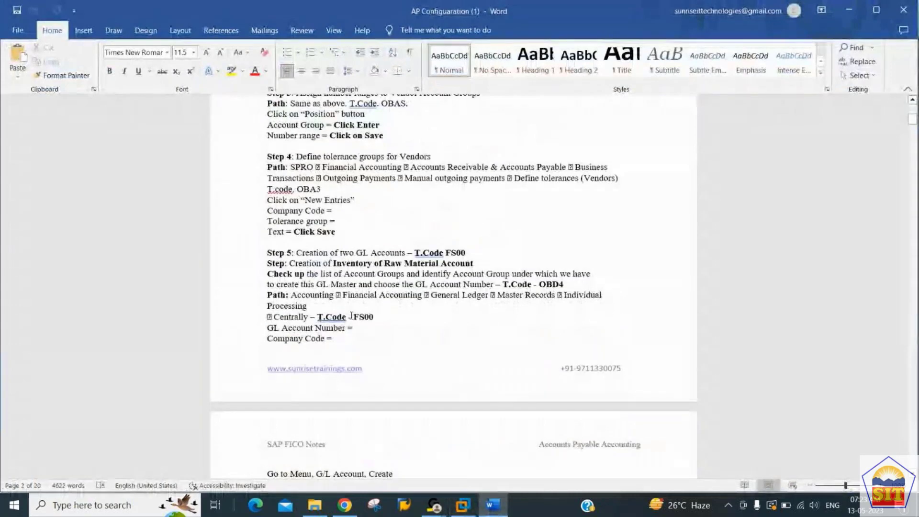
scroll(350, 316, "down", 1)
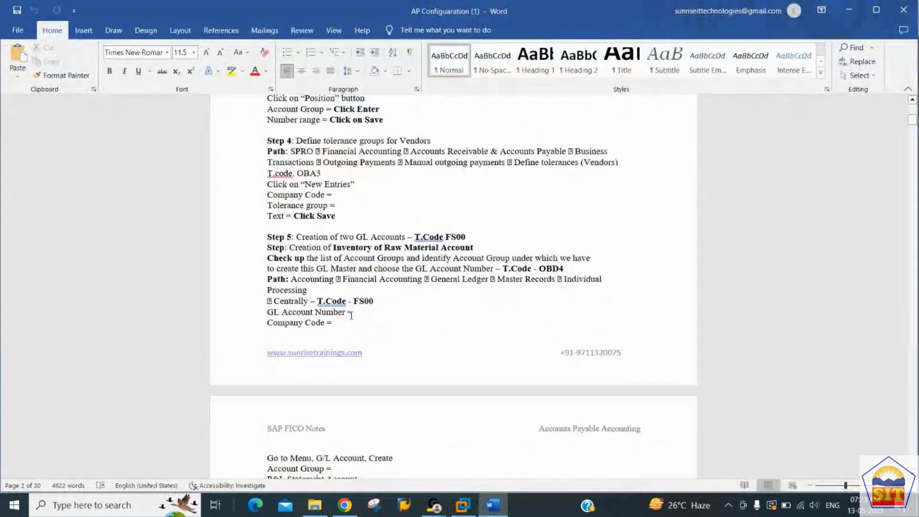
scroll(351, 316, "down", 3)
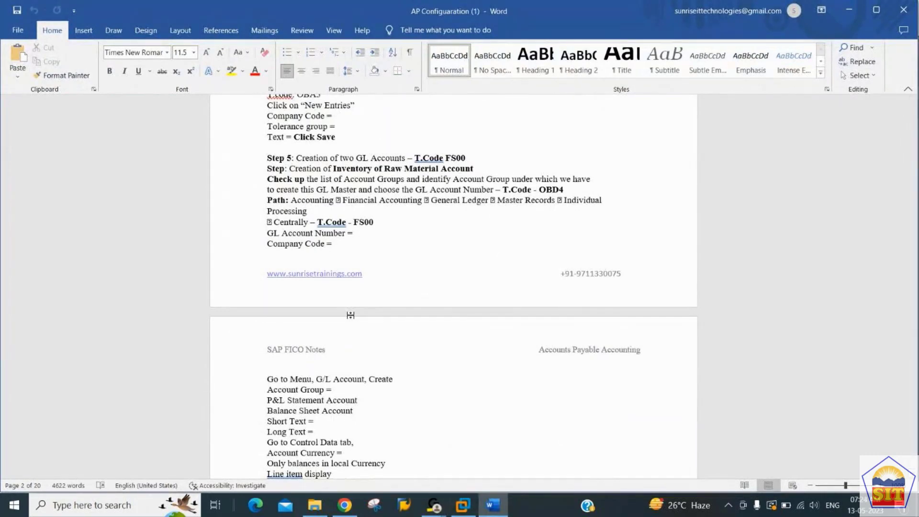
scroll(351, 315, "down", 8)
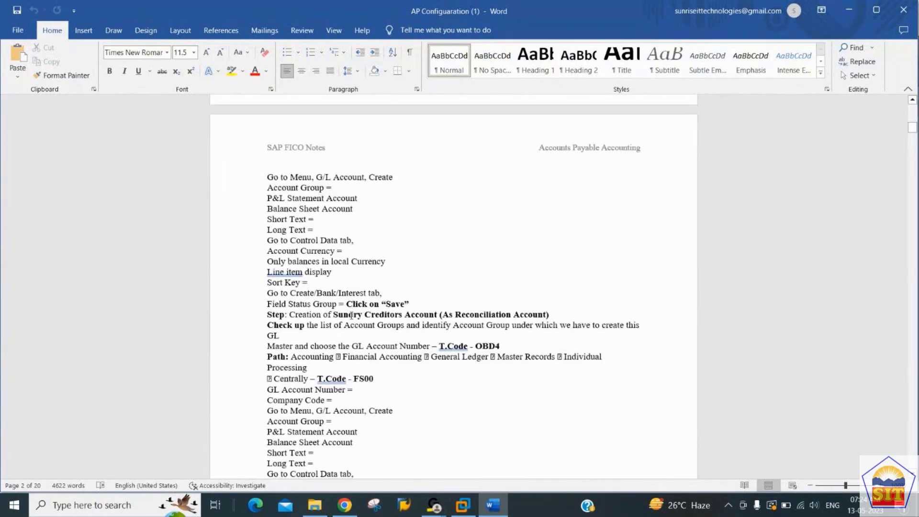
scroll(351, 315, "down", 1)
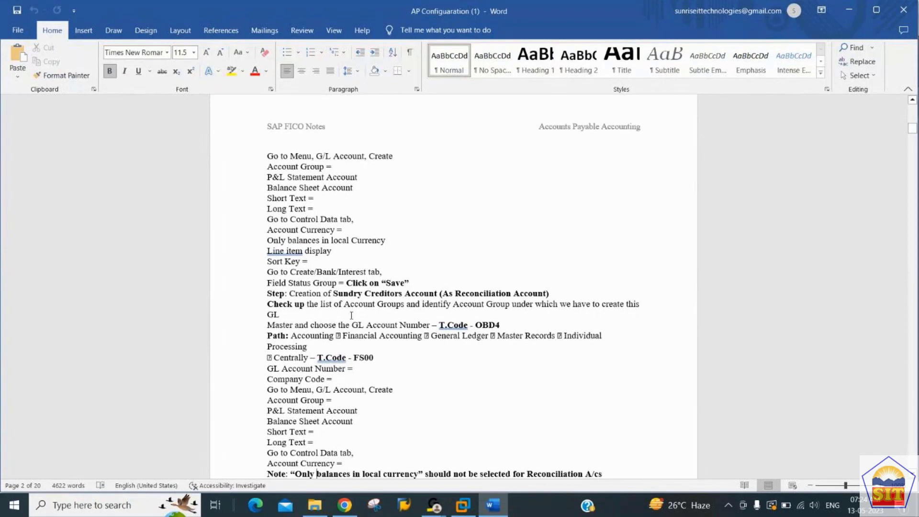
key("Up")
key("Up")
key("Up")
key("Up")
key("Up")
key("Up")
key("Up")
key("Up")
key("Up")
key("Up")
key("Up")
key("Up")
key("Up")
key("Up")
key("Up")
key("Up")
key("Up")
key("Up")
key("Up")
key("Up")
key("Up")
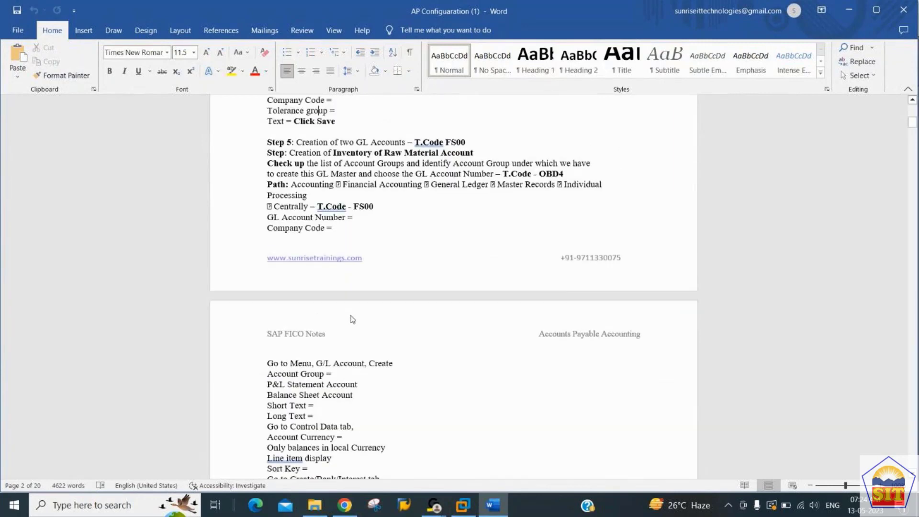
key("alt+Tab")
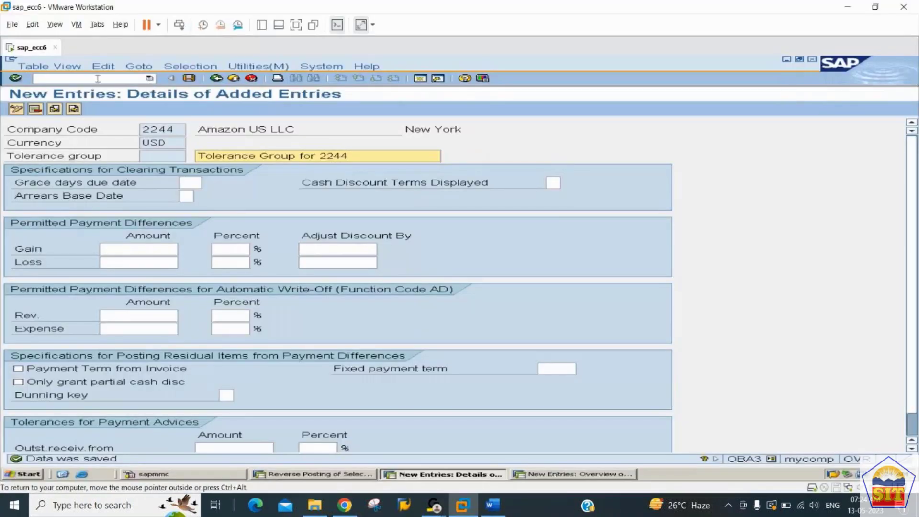
Step: Open FS00 with G/L account 400000 for company code 2244
left_click(100, 79)
type("/nfs00")
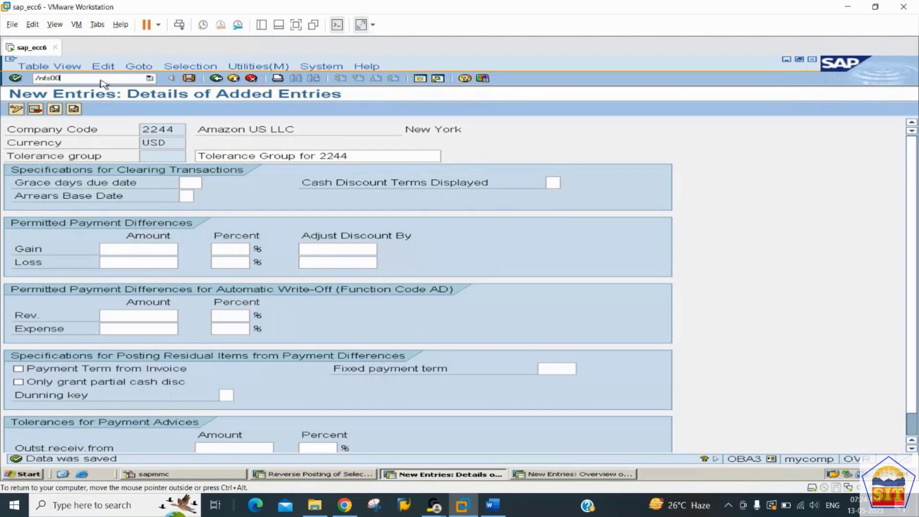
key("Return")
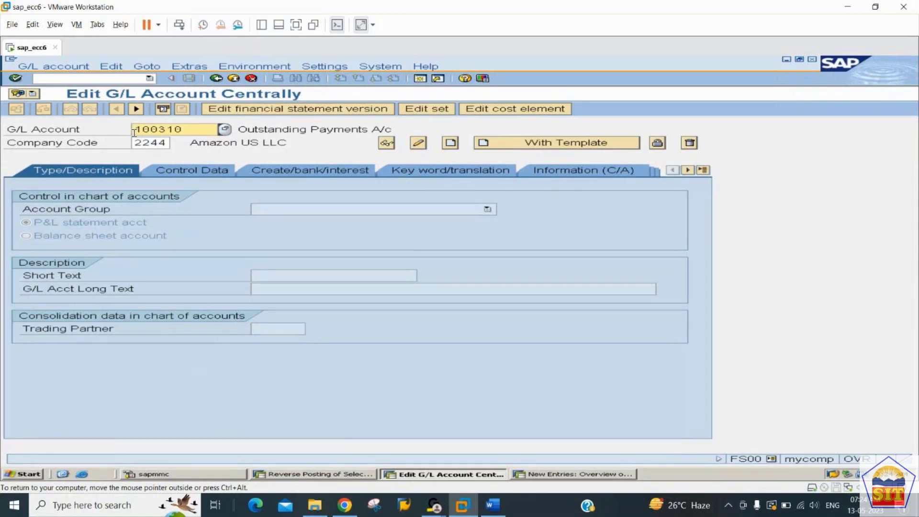
type("400000")
key("Tab")
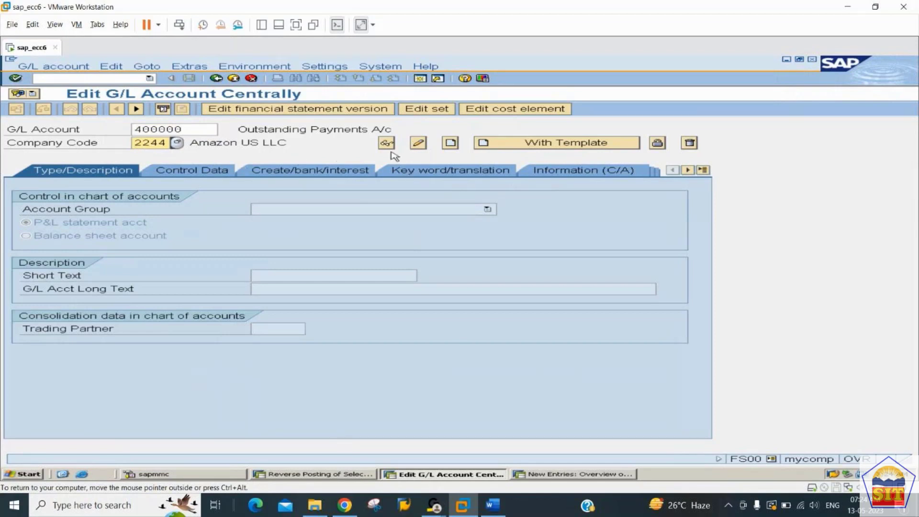
Step: Create G/L account 400000 in the EXPN Expense A/c Group
left_click(450, 144)
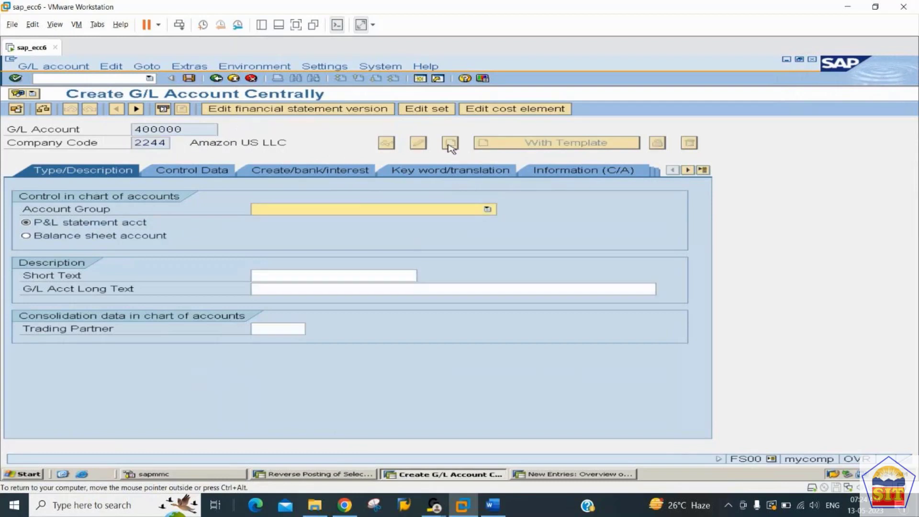
left_click(393, 211)
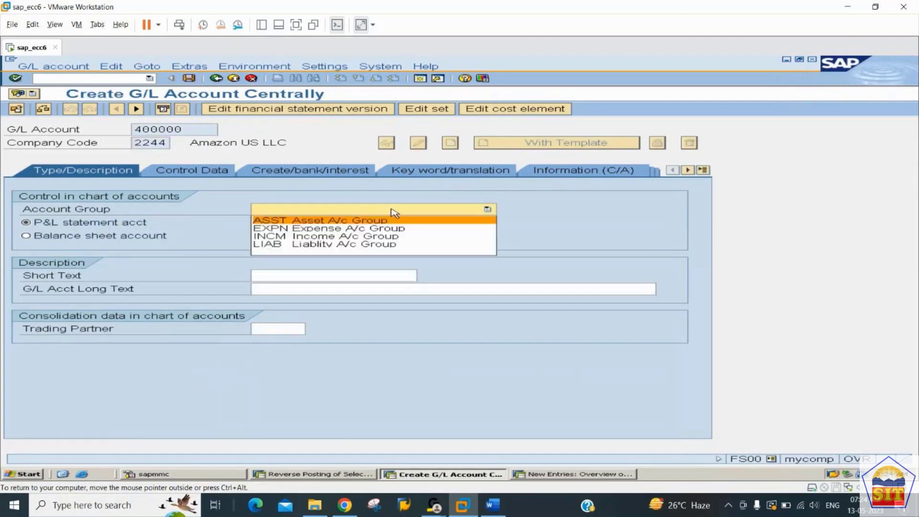
left_click(358, 229)
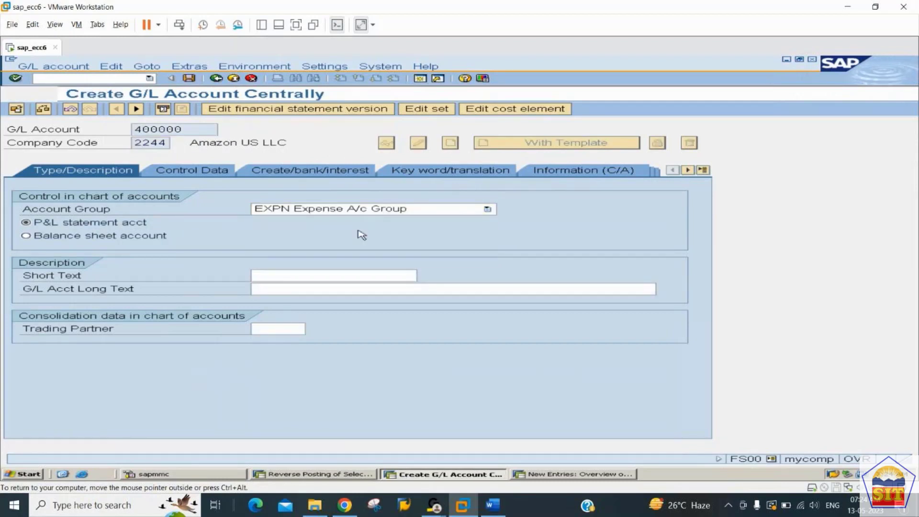
Step: Enter short text 'Raw Material Cons' and long text 'Raw Material Consumption A/c'
left_click(320, 276)
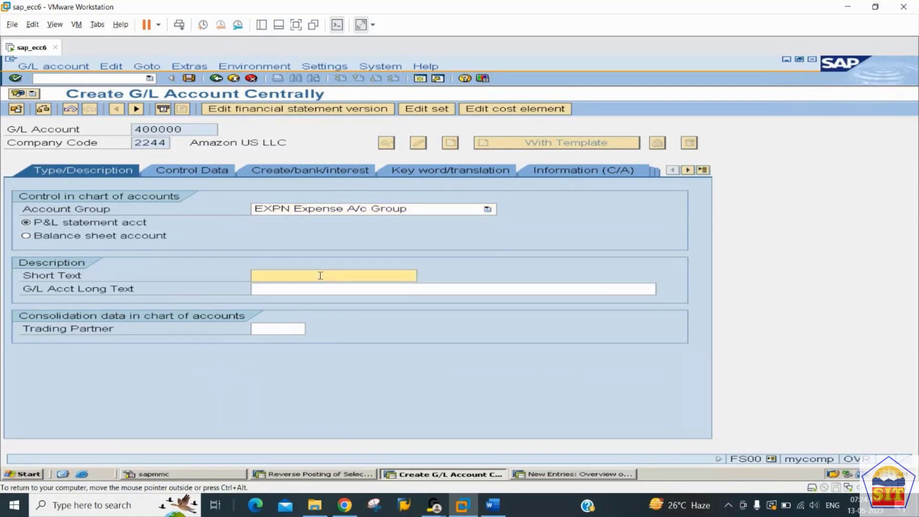
type("Raw Material Cons")
key("shift+Home")
key("ctrl+c")
key("Tab")
key("ctrl+v")
type("umption A/c")
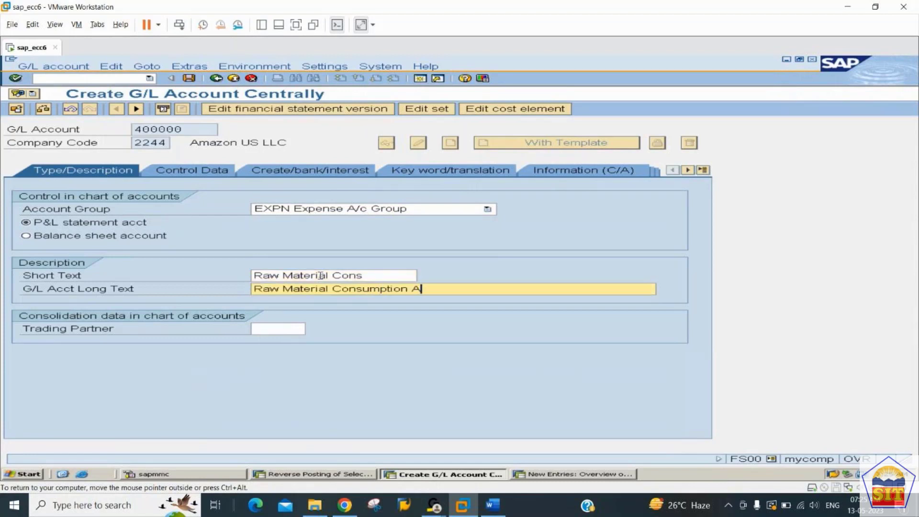
left_click(206, 173)
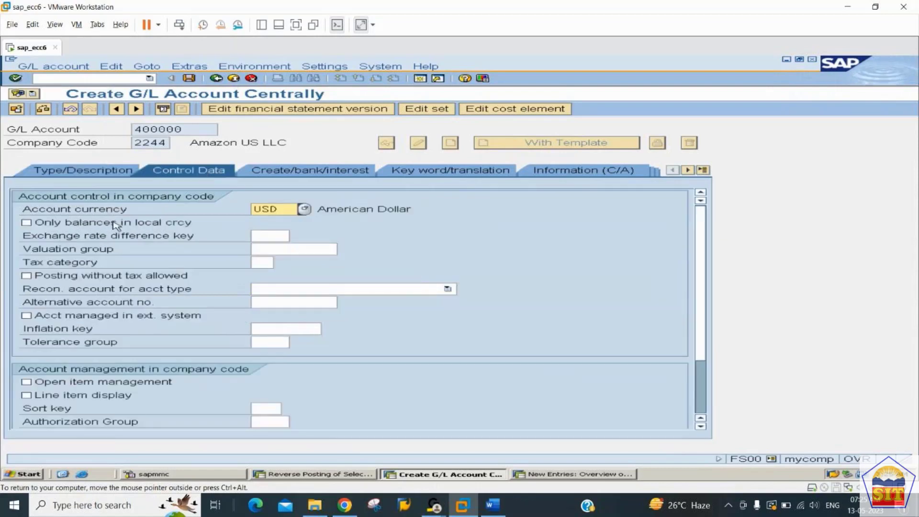
left_click(115, 223)
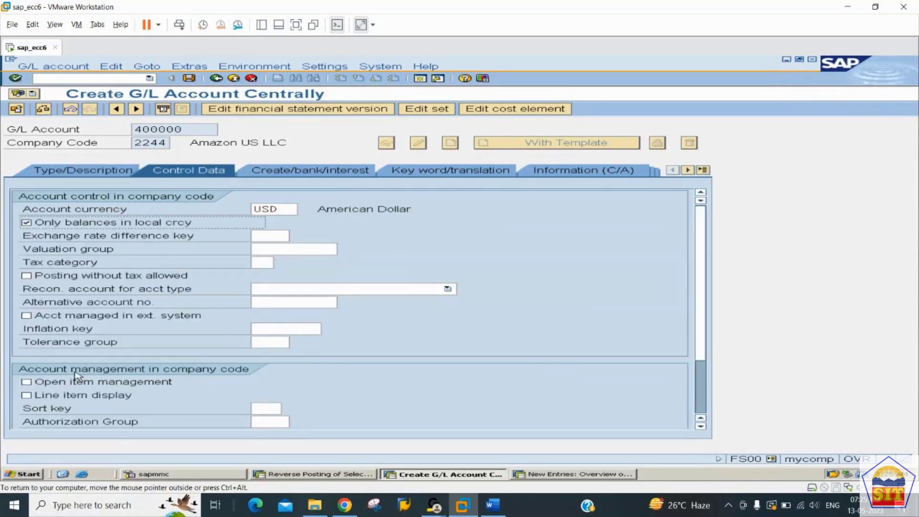
left_click(81, 397)
left_click(263, 407)
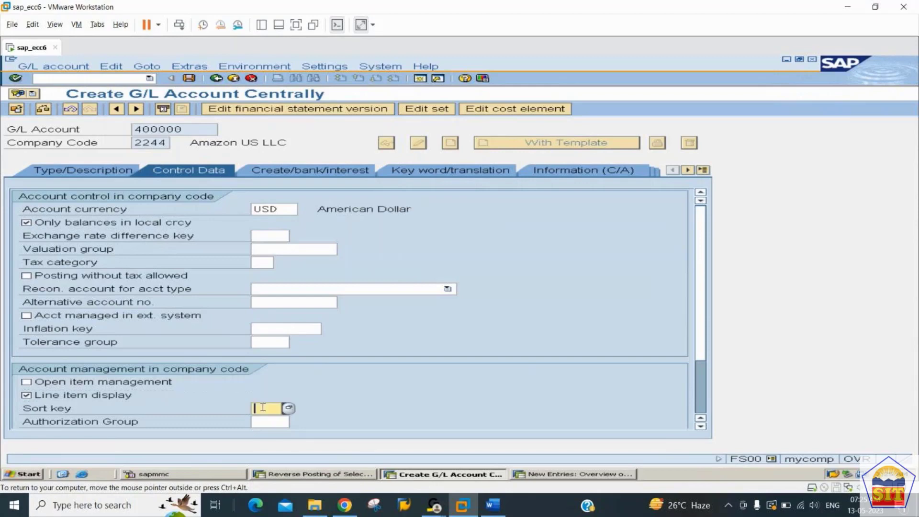
type("001")
key("Return")
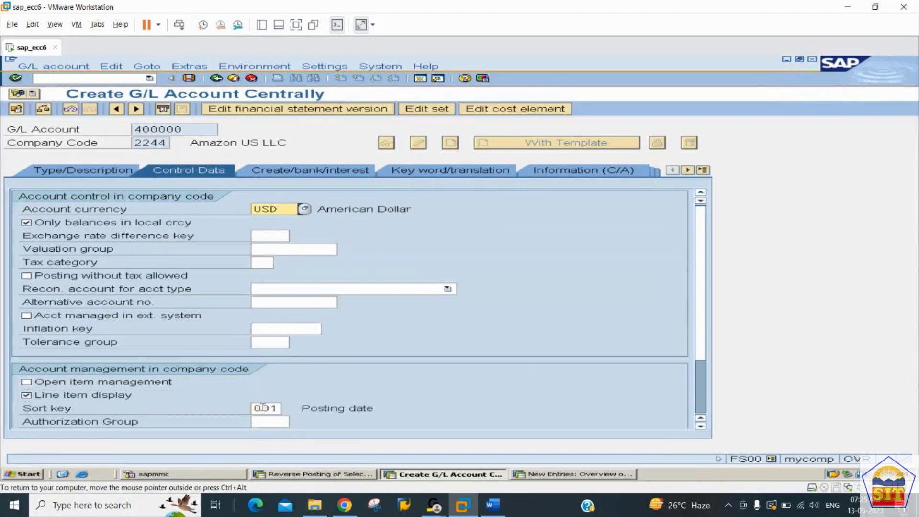
left_click(280, 176)
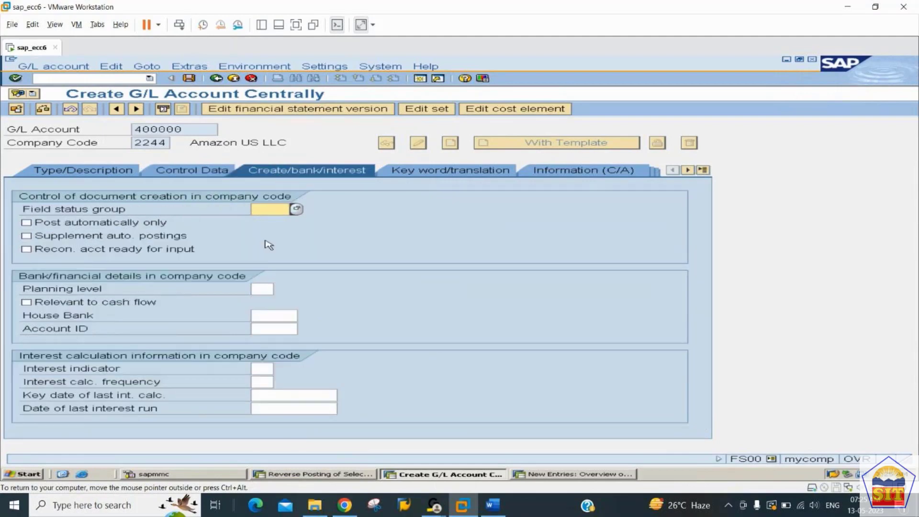
type("g001")
key("Return")
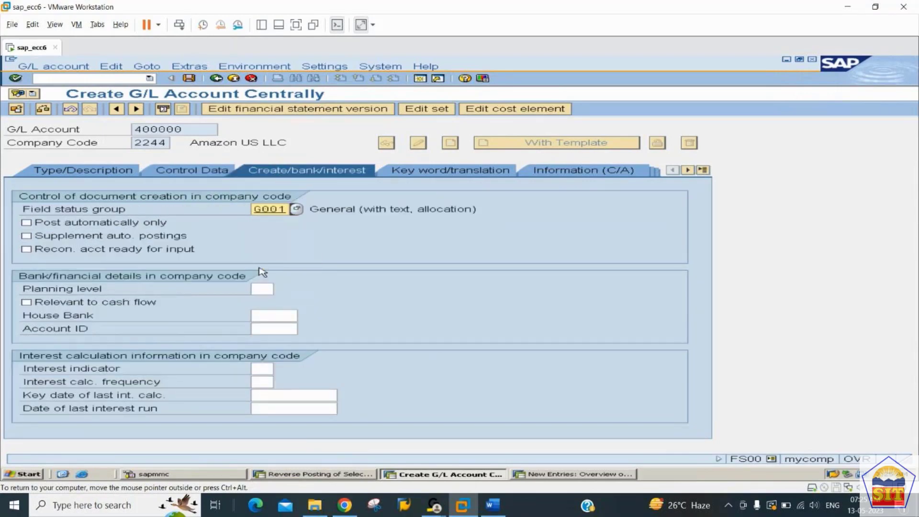
key("ctrl+s")
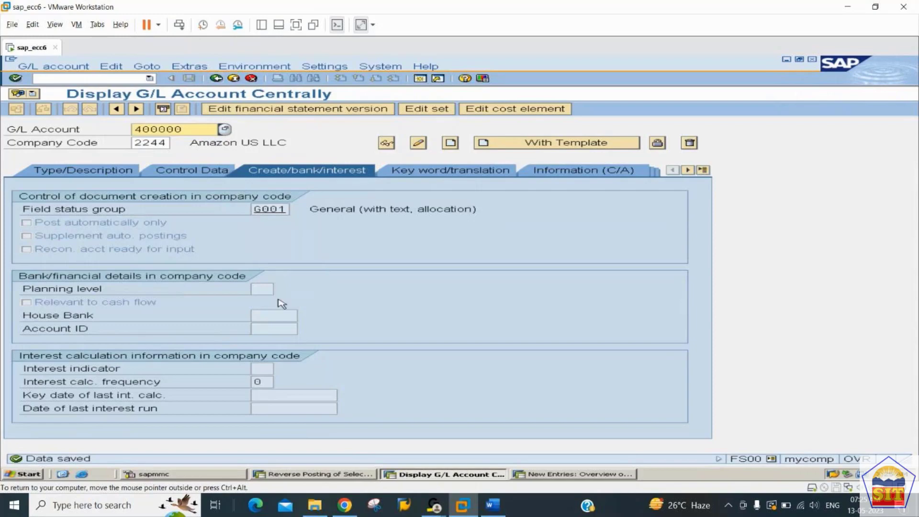
left_click(493, 505)
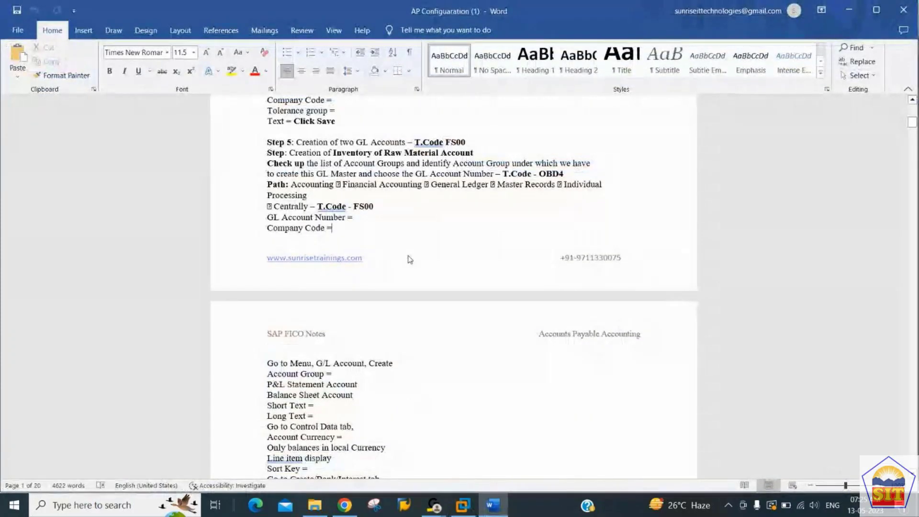
scroll(410, 259, "down", 7)
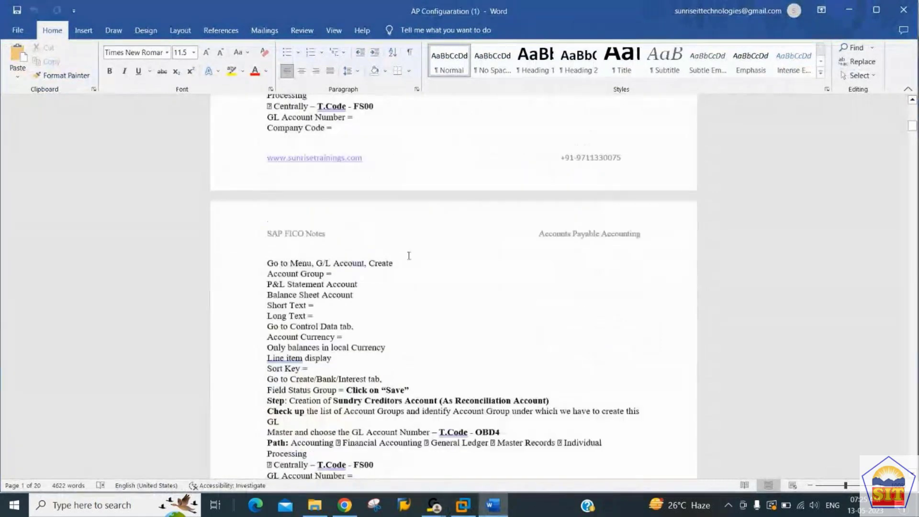
key("Up")
key("Up")
key("Up")
key("Up")
key("Up")
key("Up")
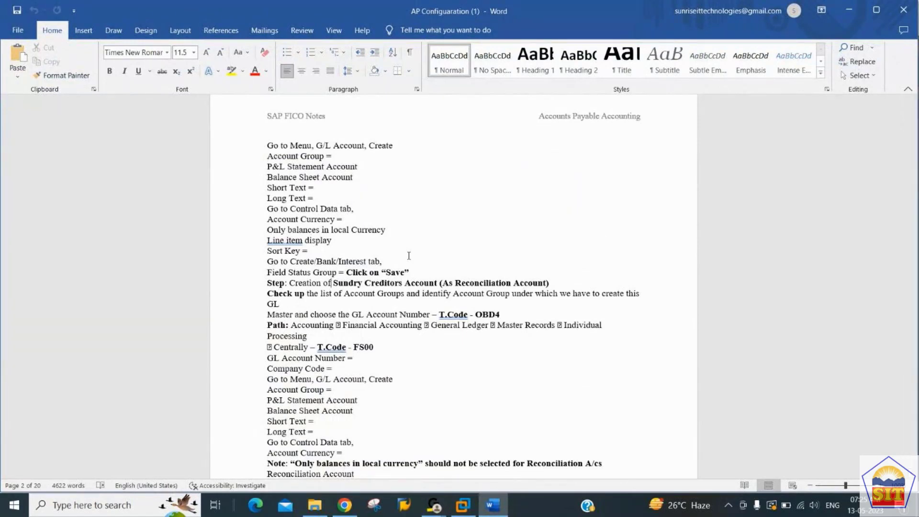
key("alt+Tab")
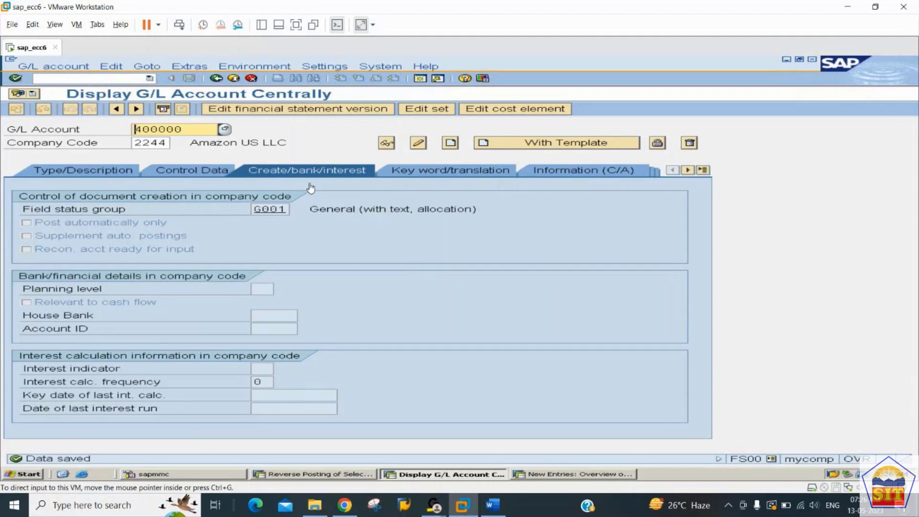
Step: Enter new G/L account number 100500 for company code 2244 and start creating it
left_click(192, 127)
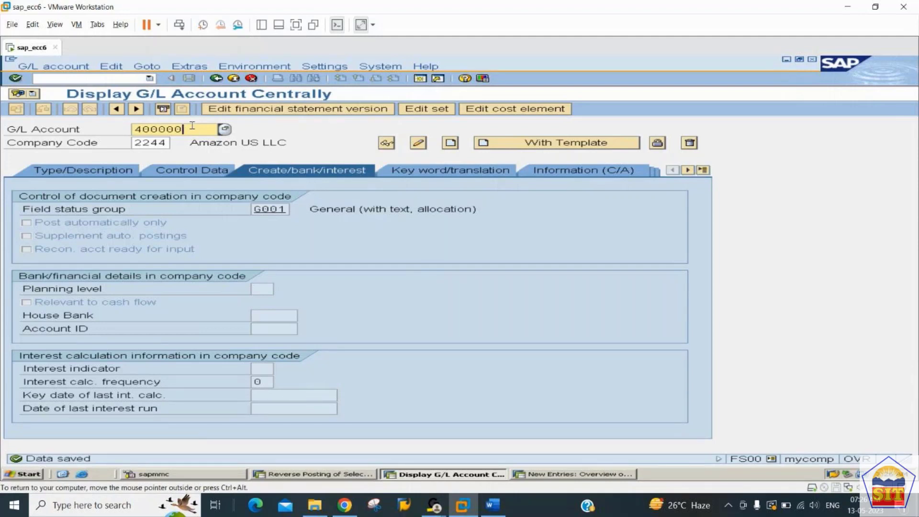
key("Home")
type("10050")
key("Tab")
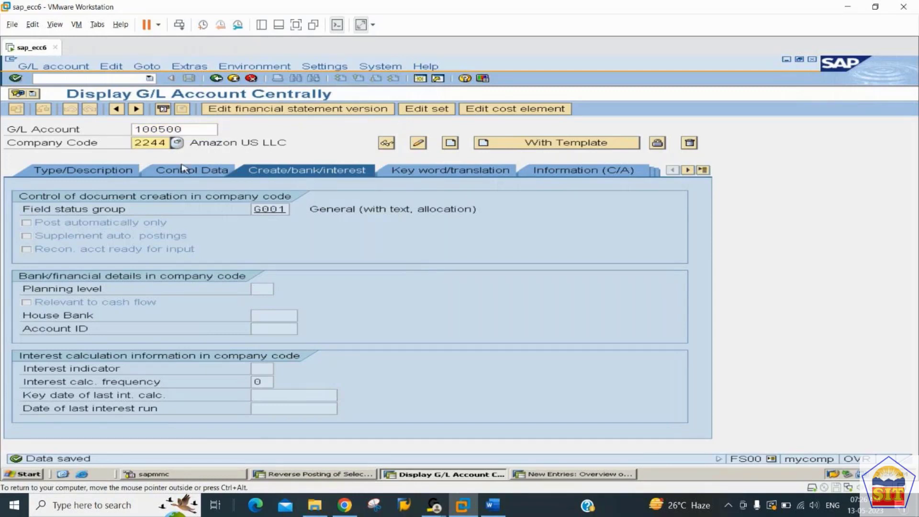
left_click(108, 173)
left_click(268, 210)
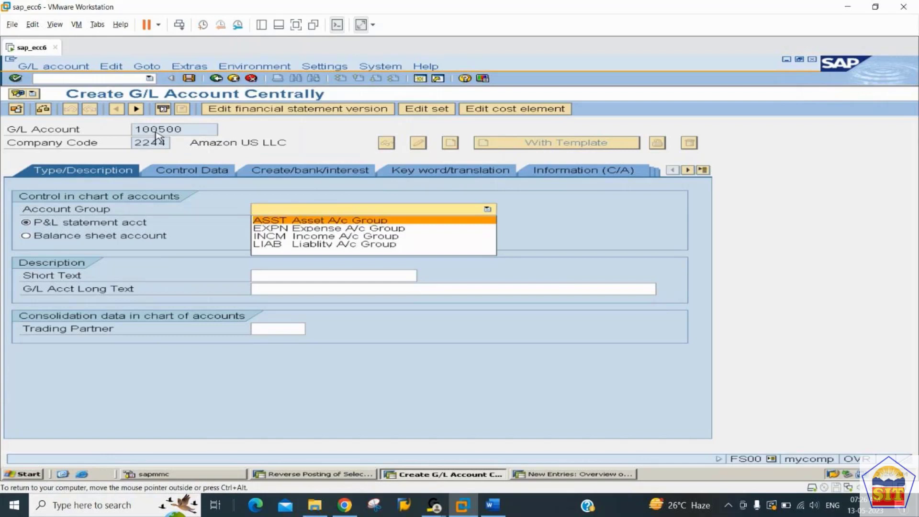
Step: Make 100500 a LIAB-group balance sheet account with short and long text 'Sr. Creditor A/c'
left_click(306, 244)
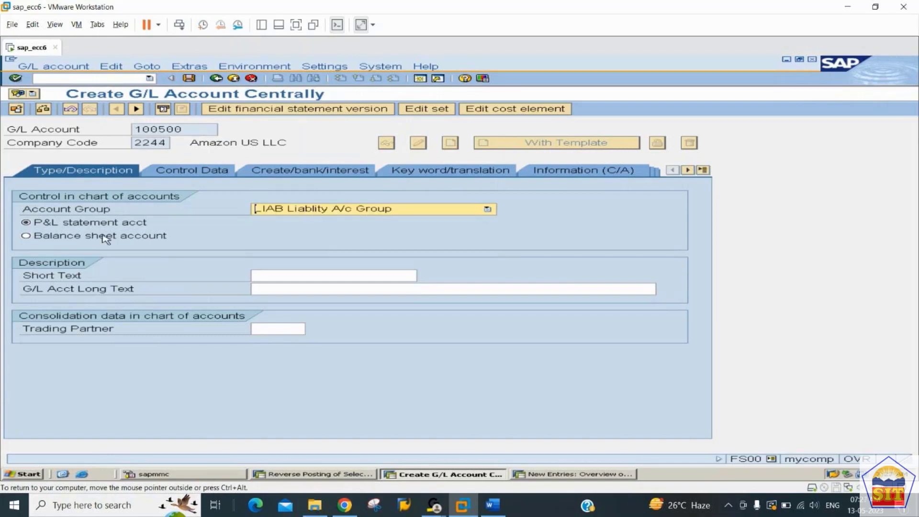
left_click(103, 235)
left_click(259, 276)
type("A/c")
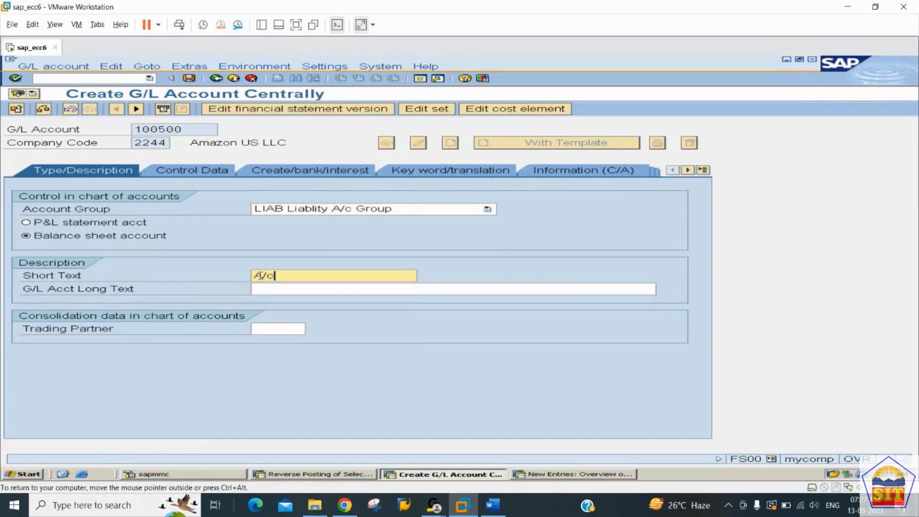
type(" Payable A/c")
key("Left")
key("Left")
key("Left")
key("Left")
key("Left")
key("Left")
key("Left")
key("Left")
key("Left")
key("Left")
key("Left")
key("Left")
key("BackSpace")
key("BackSpace")
key("BackSpace")
key("Delete")
type("Sr. Creditor A/c")
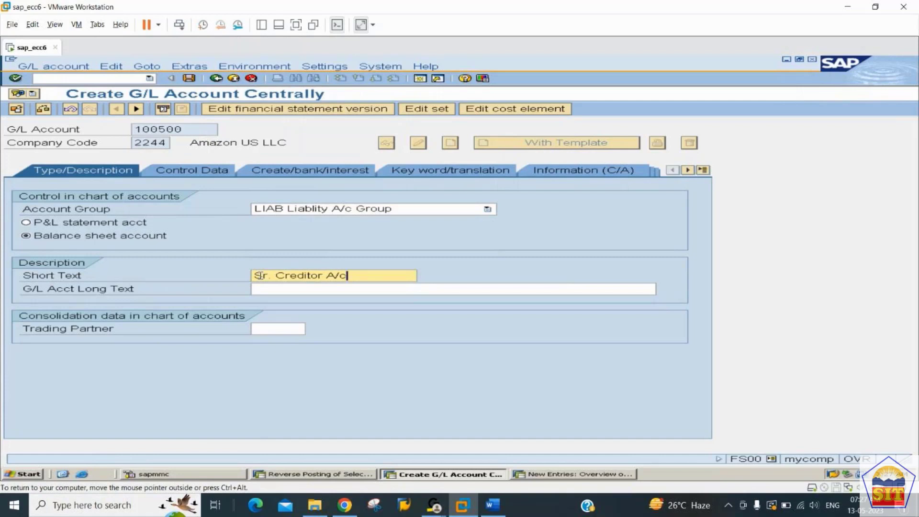
key("Tab")
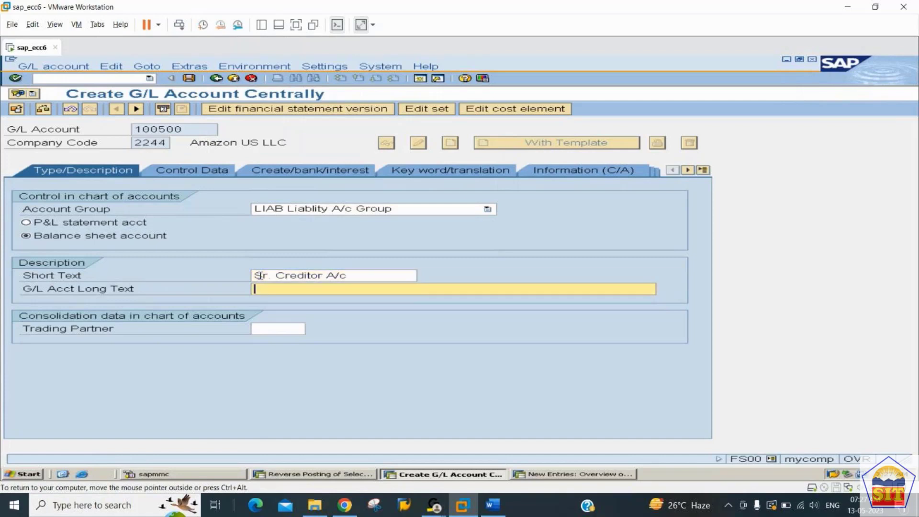
type("Sr. Creditor A/c")
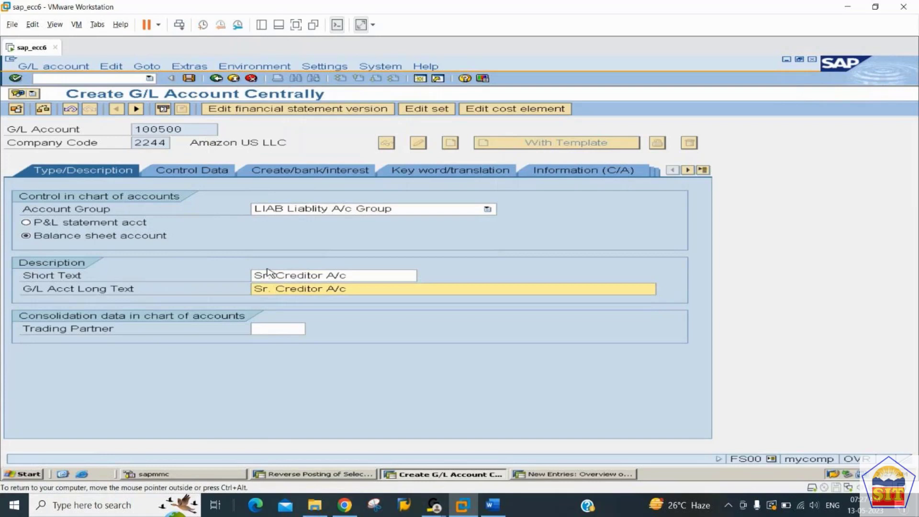
left_click(195, 173)
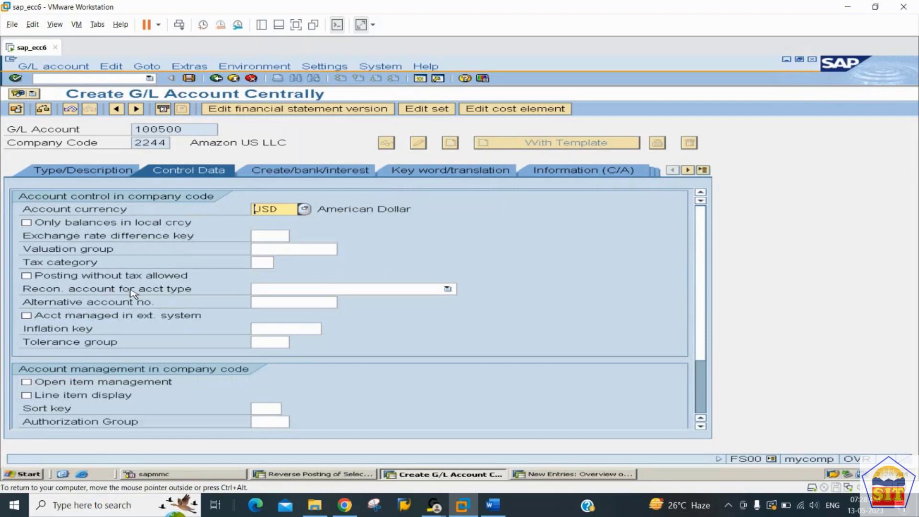
Step: Set reconciliation account type K Vendors, turn on line item display, and enter sort key 001
left_click(324, 289)
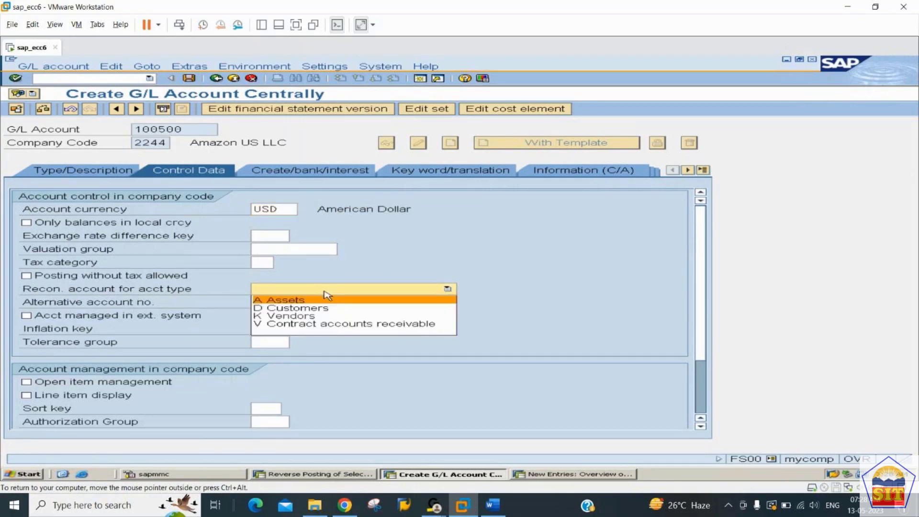
left_click(316, 317)
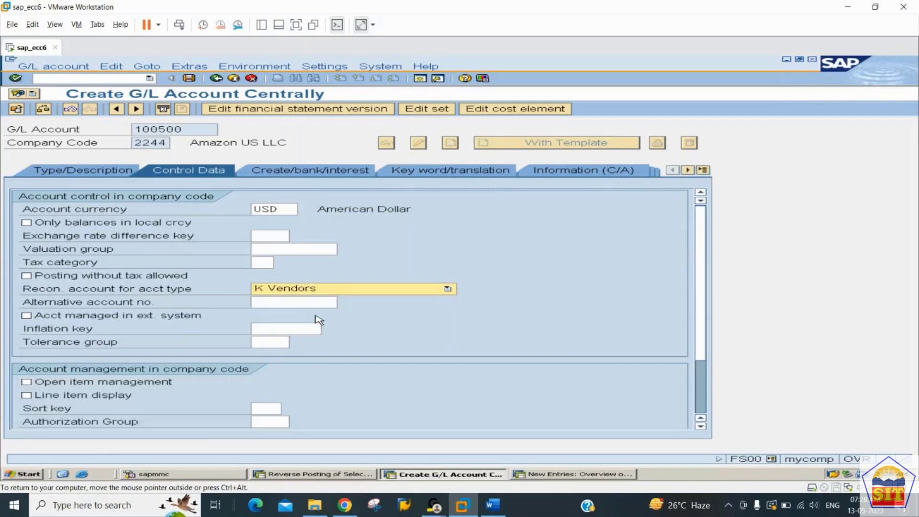
left_click(93, 396)
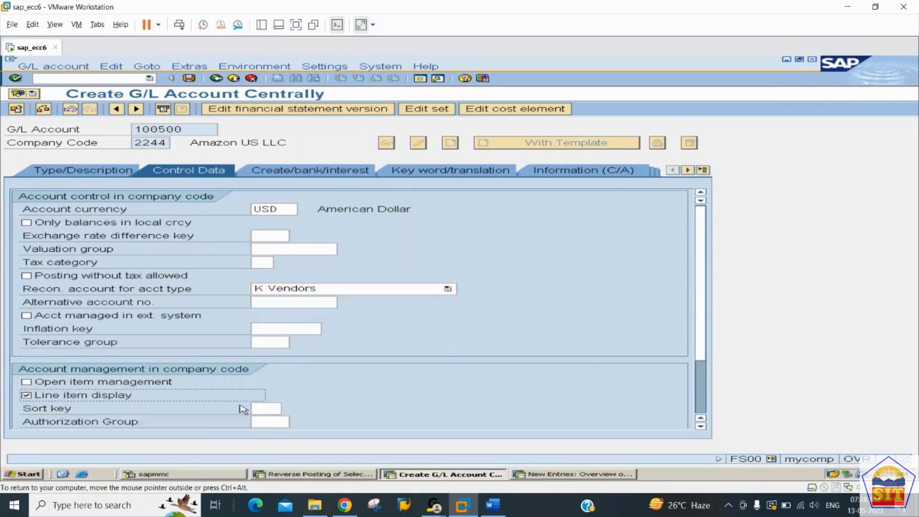
left_click(280, 409)
type("001")
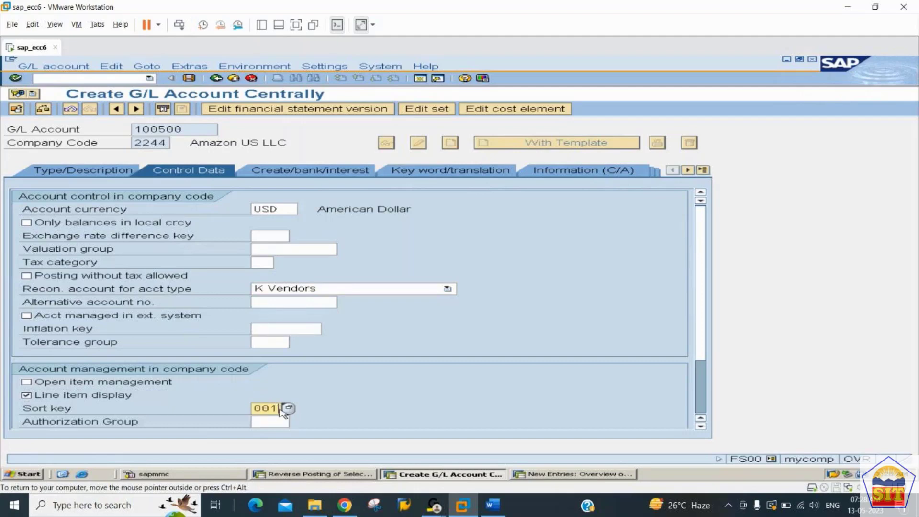
key("Return")
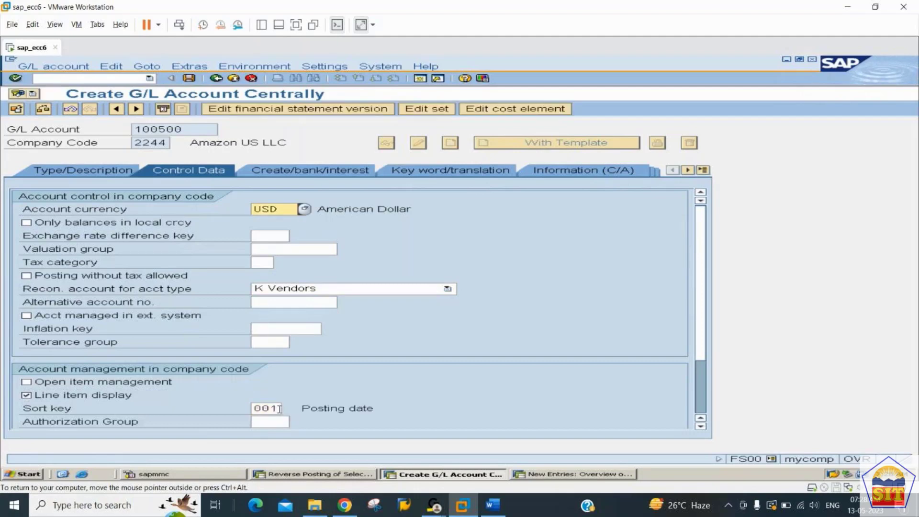
Step: Search the field status group list on Create/bank/interest for group G067
left_click(325, 175)
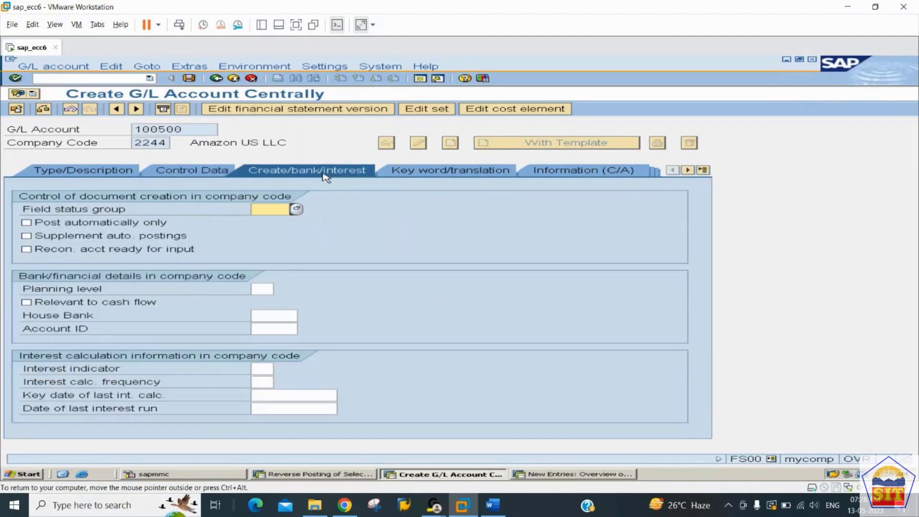
left_click(298, 210)
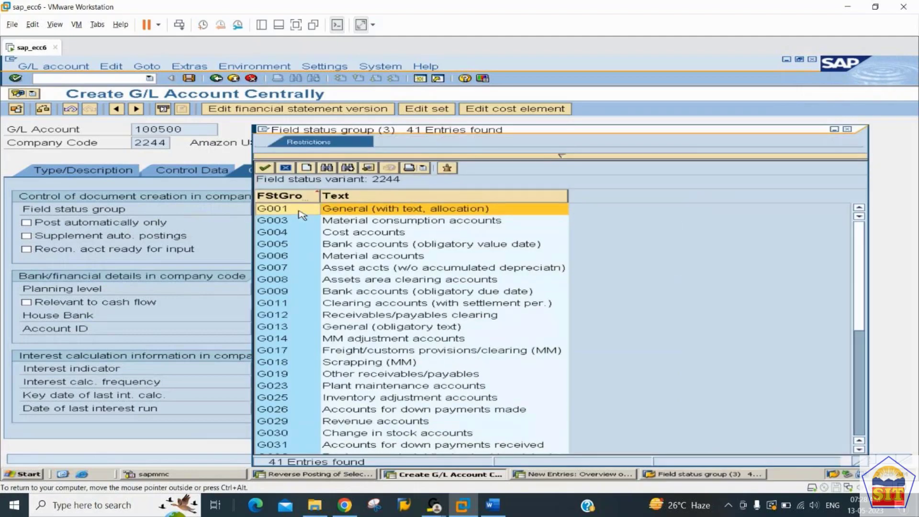
left_click(327, 168)
type("q")
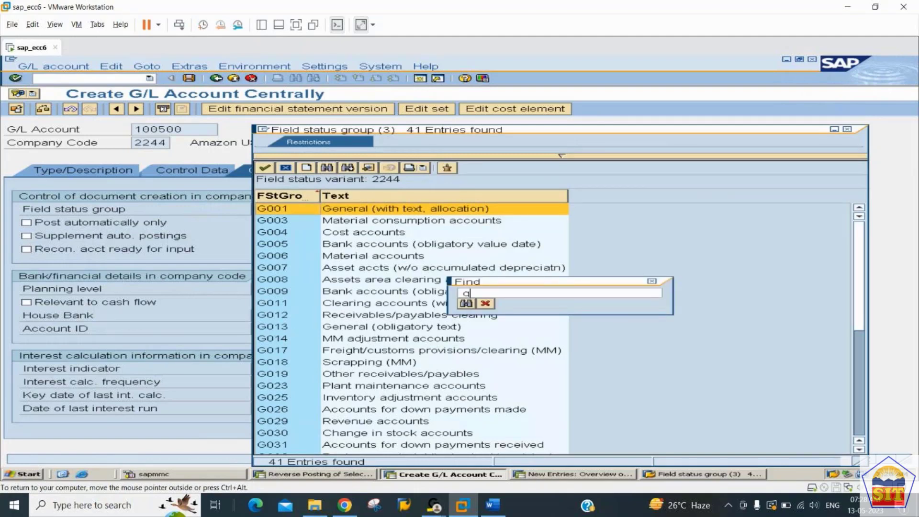
type("067")
key("Return")
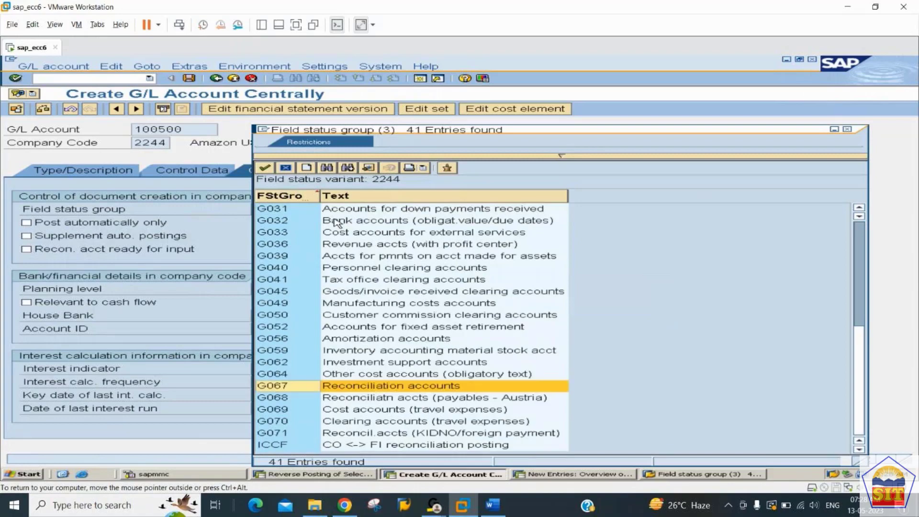
left_click(314, 474)
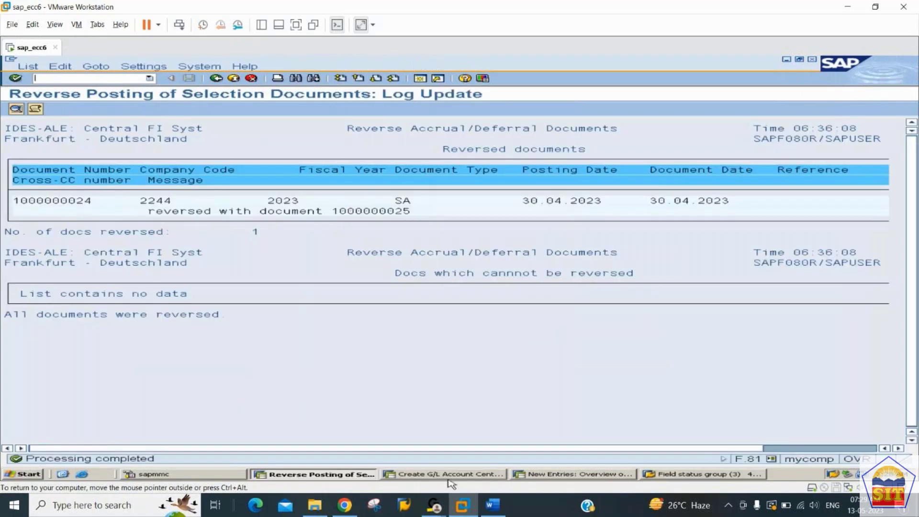
left_click(493, 505)
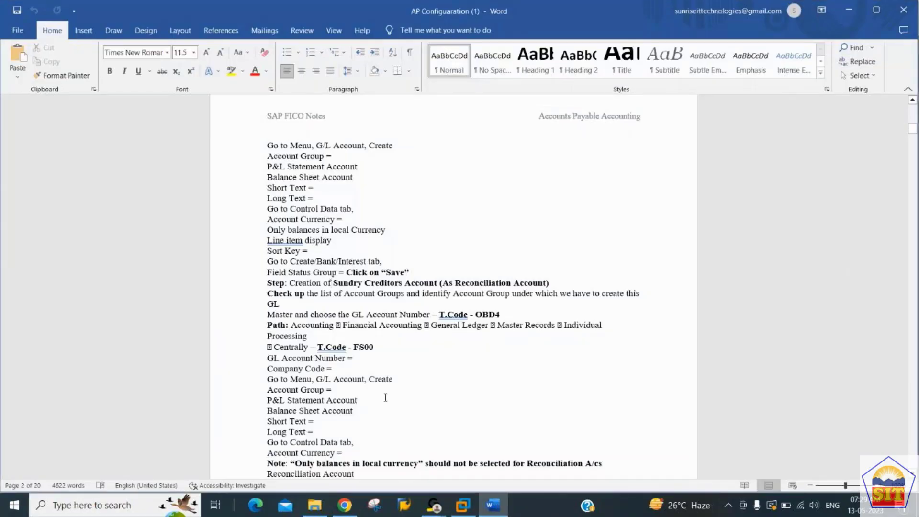
Step: Read the Word notes down to Step 6, checking the Interest and Field Status Group lines
scroll(385, 398, "down", 1)
scroll(385, 398, "down", 9)
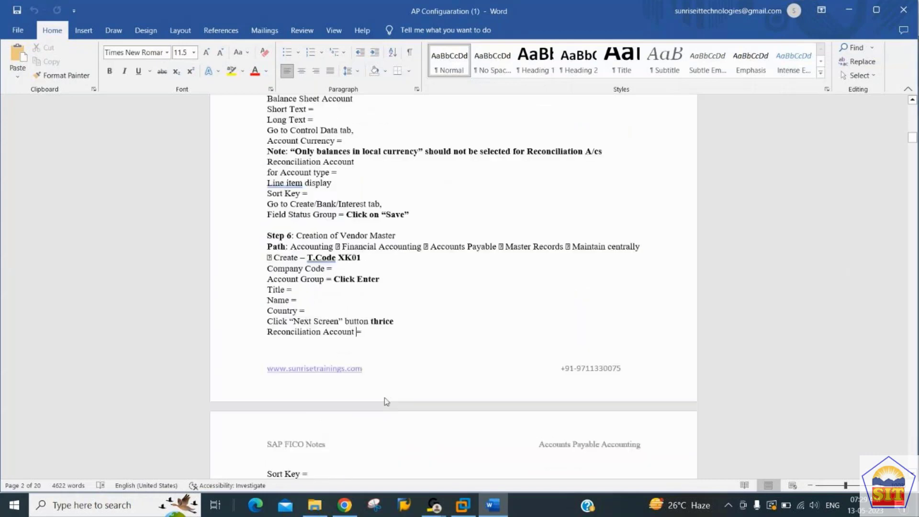
key("Down")
key("Down")
key("Down")
key("Down")
key("Down")
key("End")
key("Down")
key("Down")
key("Down")
key("Down")
key("Down")
key("Up")
key("Down")
key("Up")
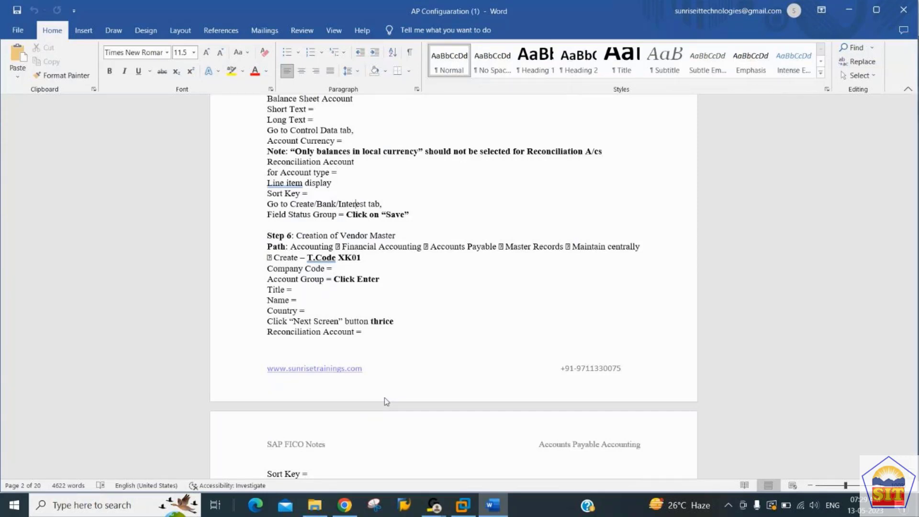
key("Down")
key("Left")
key("Left")
key("Left")
key("alt+Tab")
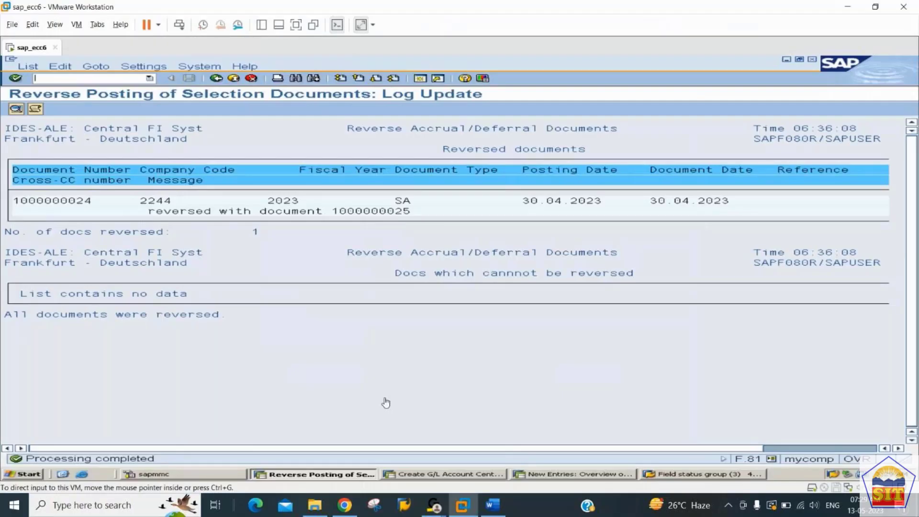
Step: Assign field status group G067 Reconciliation accounts, save G/L account 100500, and return to the notes
key("alt+Tab")
key("alt+Tab")
key("alt+Tab")
key("alt+Tab")
left_click(567, 476)
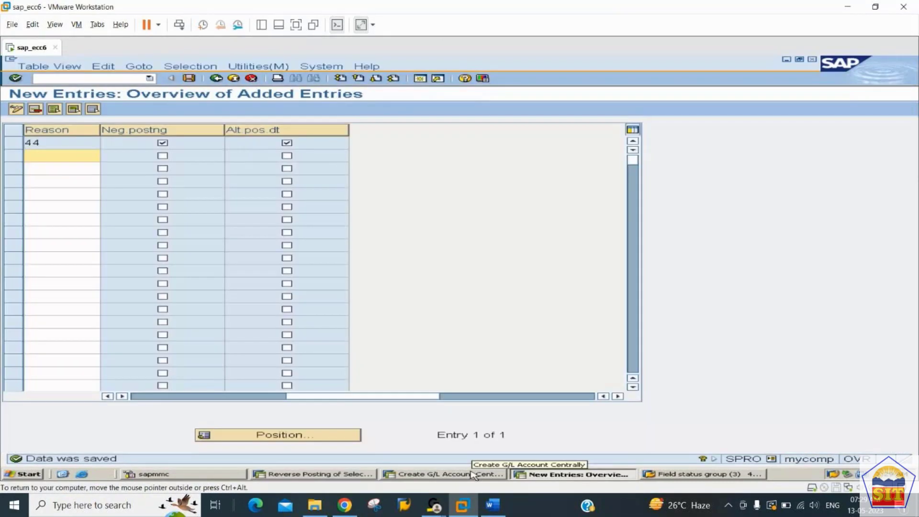
left_click(473, 475)
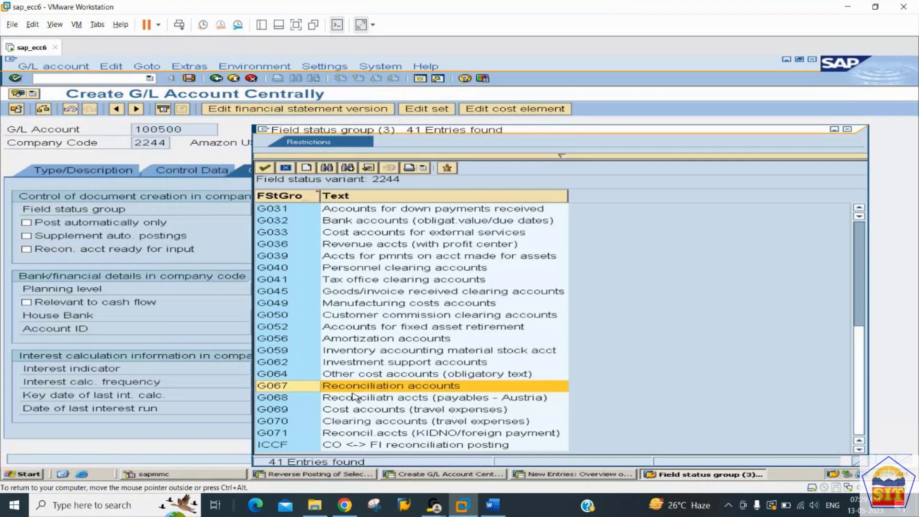
double_click(311, 387)
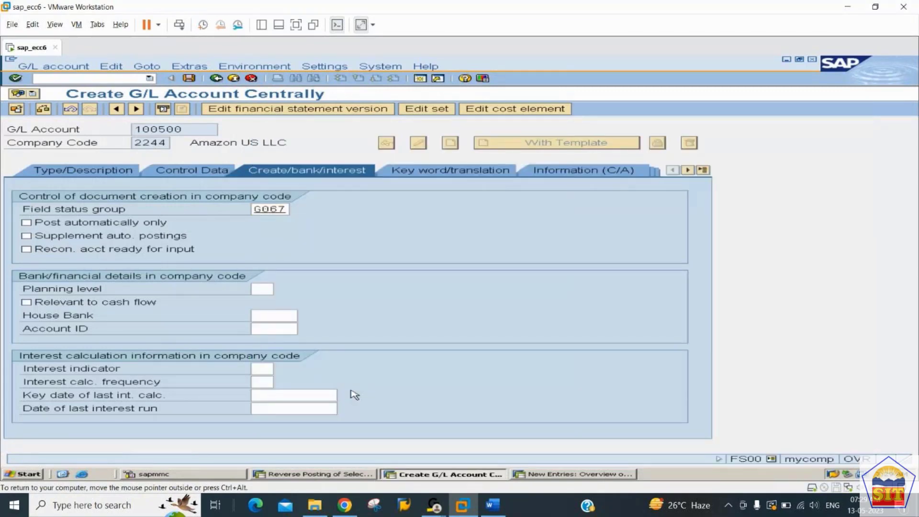
key("ctrl+s")
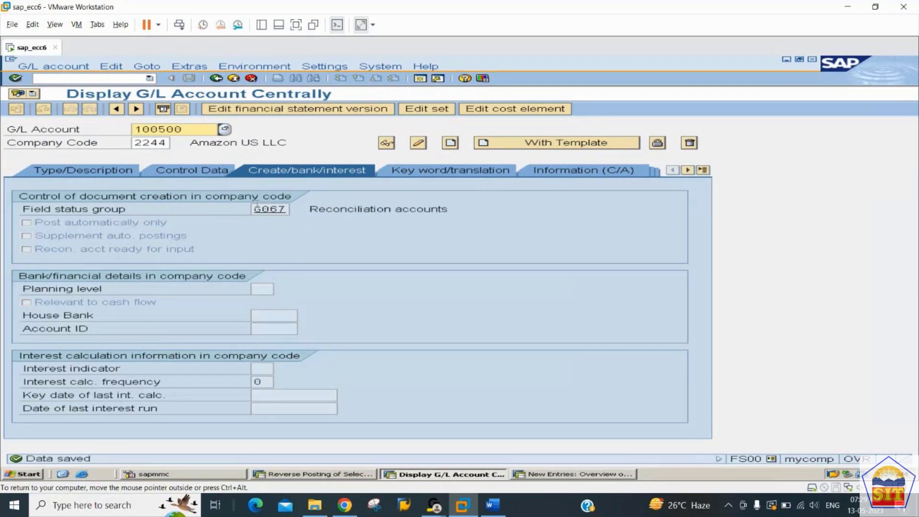
left_click(499, 506)
key("Down")
key("Down")
key("Down")
key("Down")
key("Down")
key("Down")
key("Down")
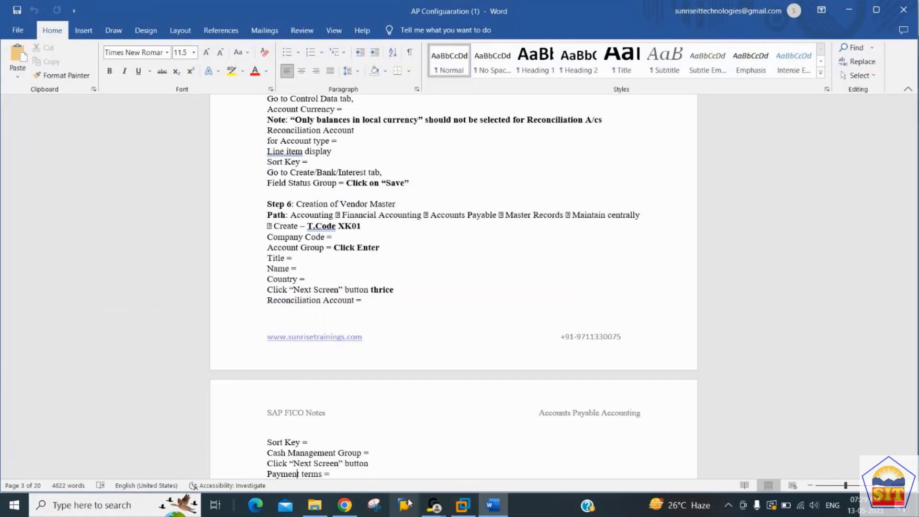
Step: Switch back to the SAP session showing the XK01 Create Vendor initial screen
left_click(463, 505)
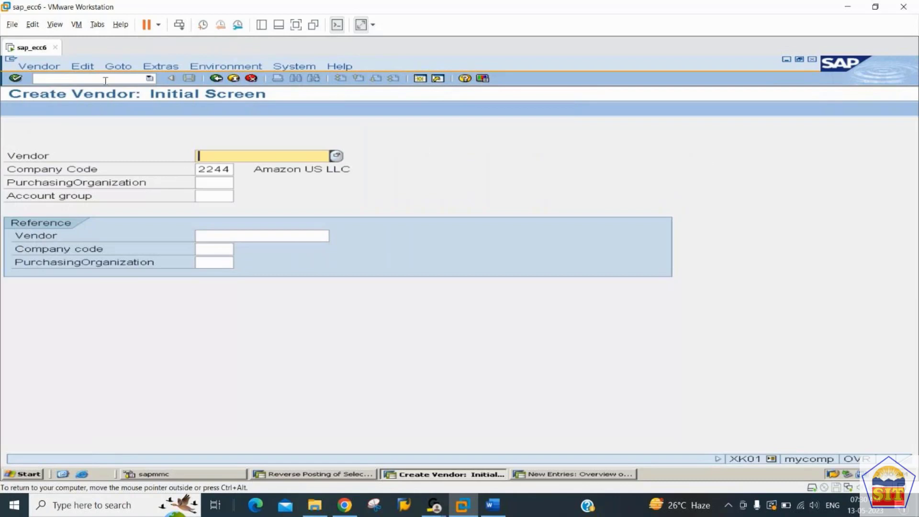
left_click(47, 67)
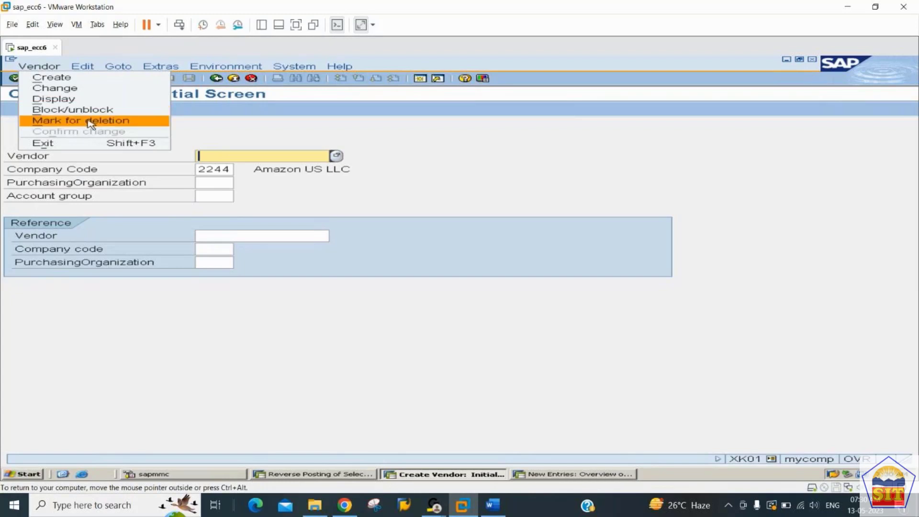
left_click(253, 130)
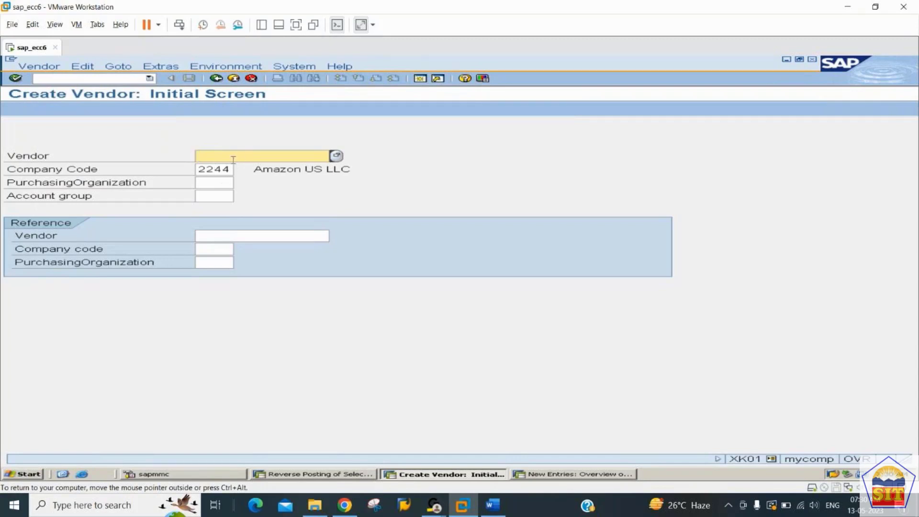
Step: Enter account group 2244 next to company code 2244 on the XK01 initial screen
left_click(209, 170)
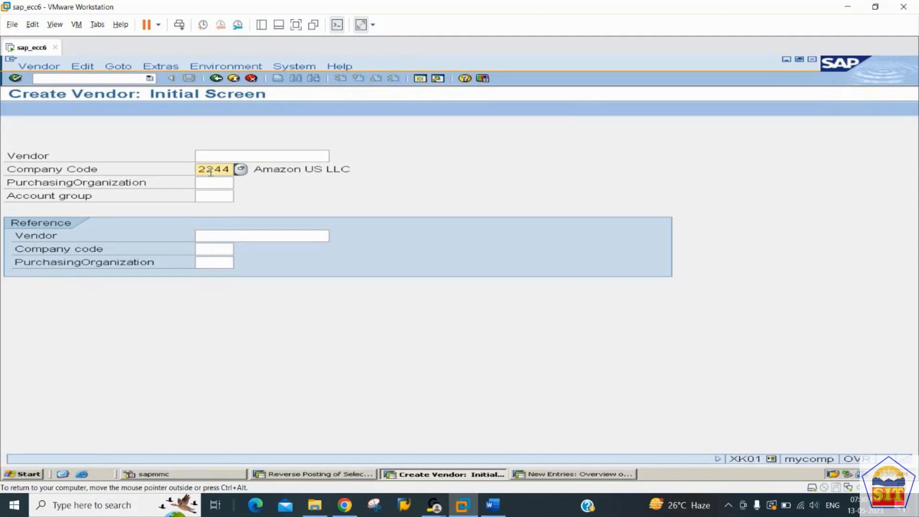
key("Tab")
key("Tab")
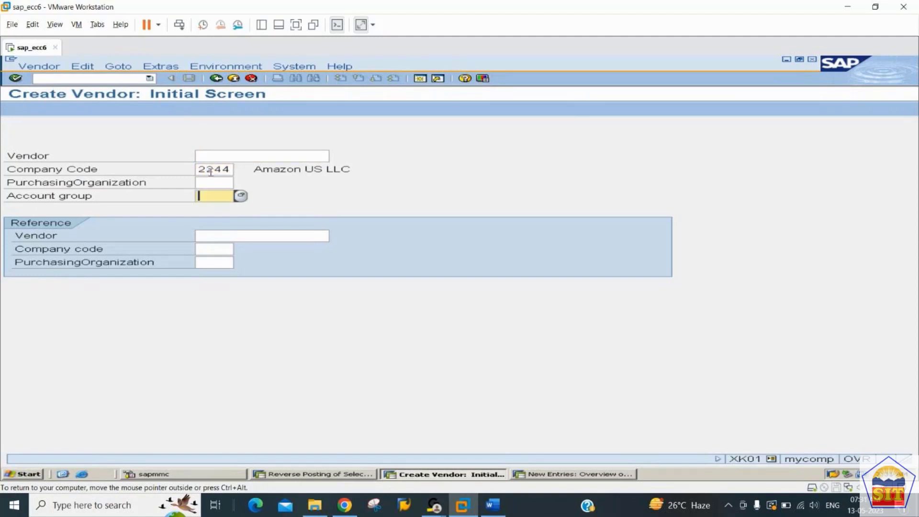
type("2244")
key("shift+Tab")
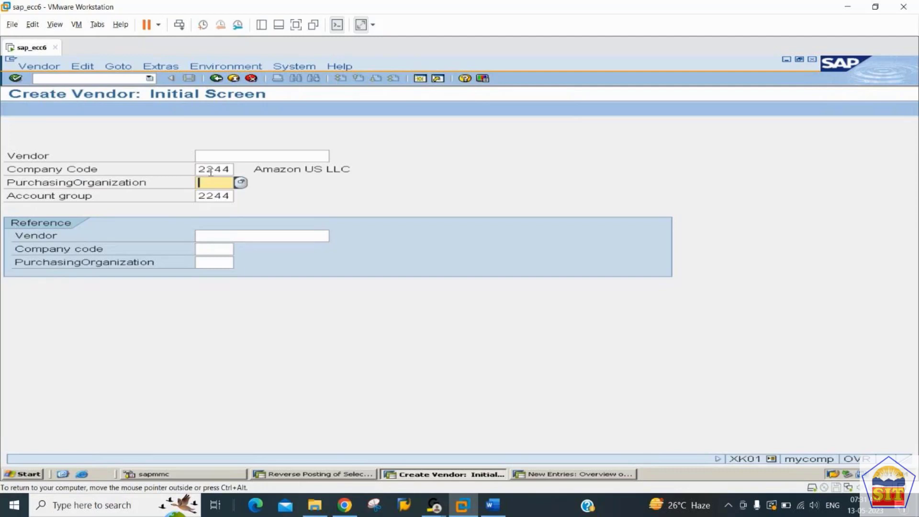
left_click(210, 173)
key("Tab")
Step: Leave the Vendor number blank for internal assignment and proceed to the Address screen
key("Up")
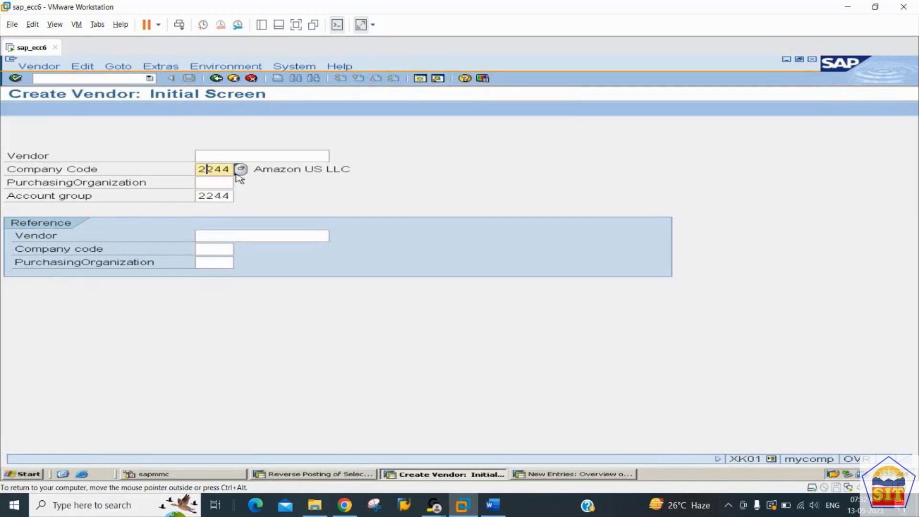
key("Tab")
key("Tab")
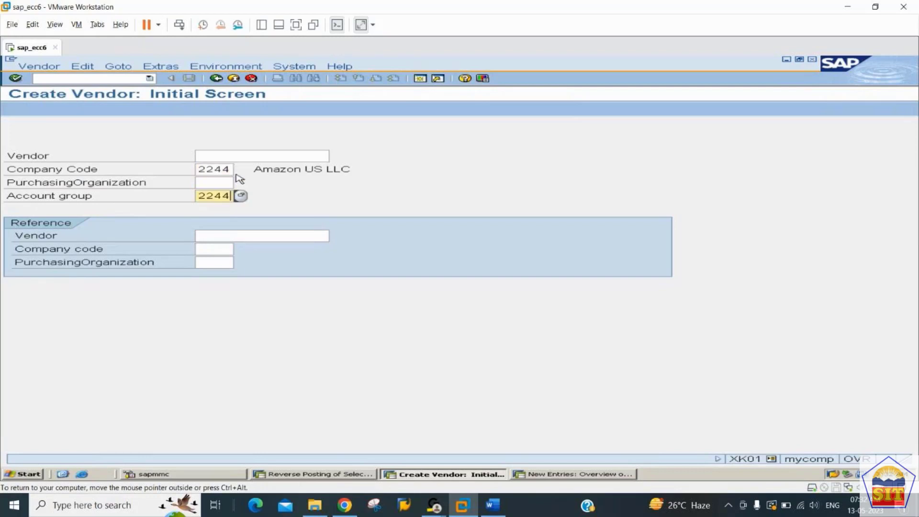
key("Up")
key("Up")
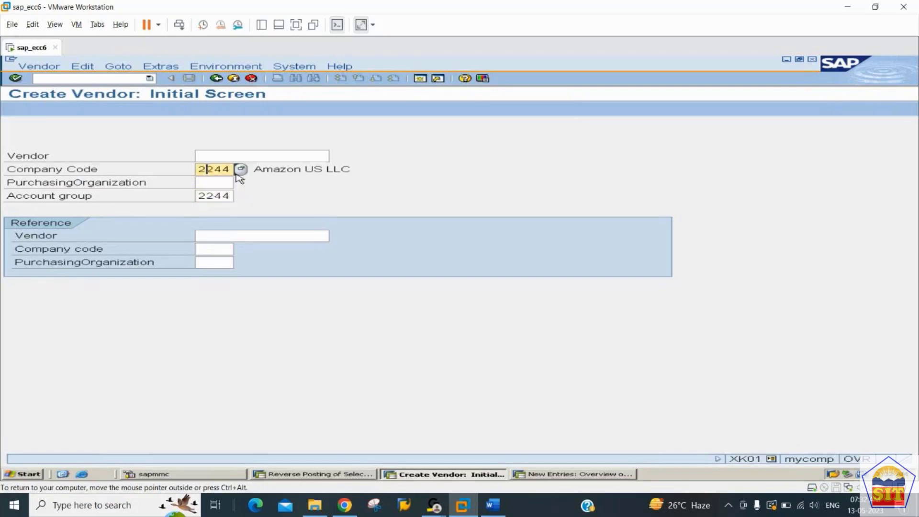
key("Up")
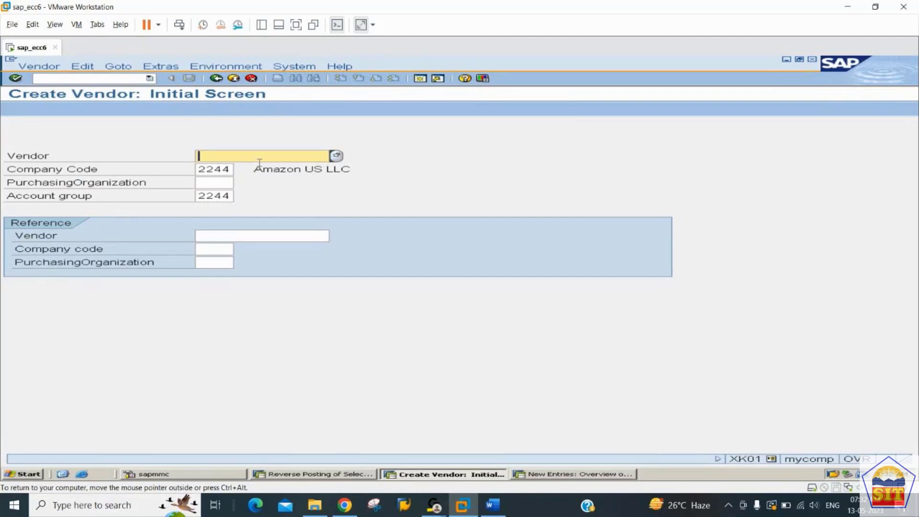
key("Return")
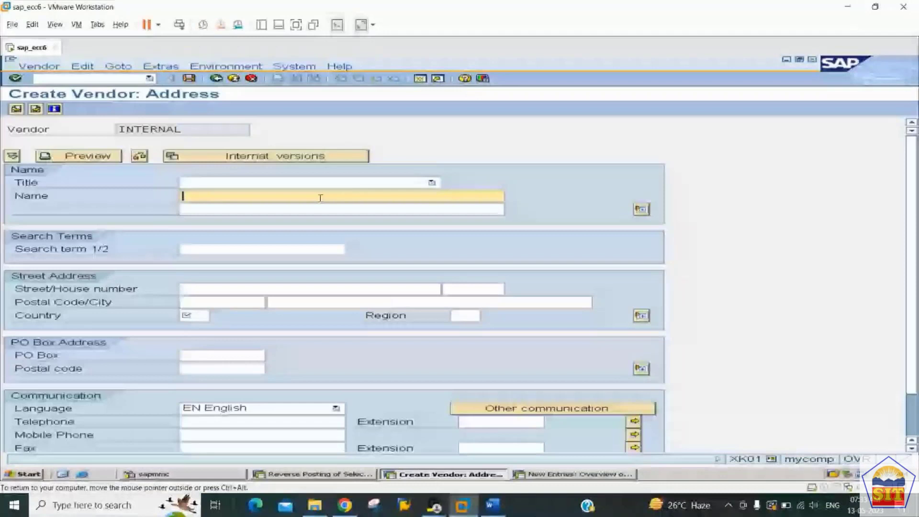
Step: Enter the vendor name Canon Printers
left_click(287, 303)
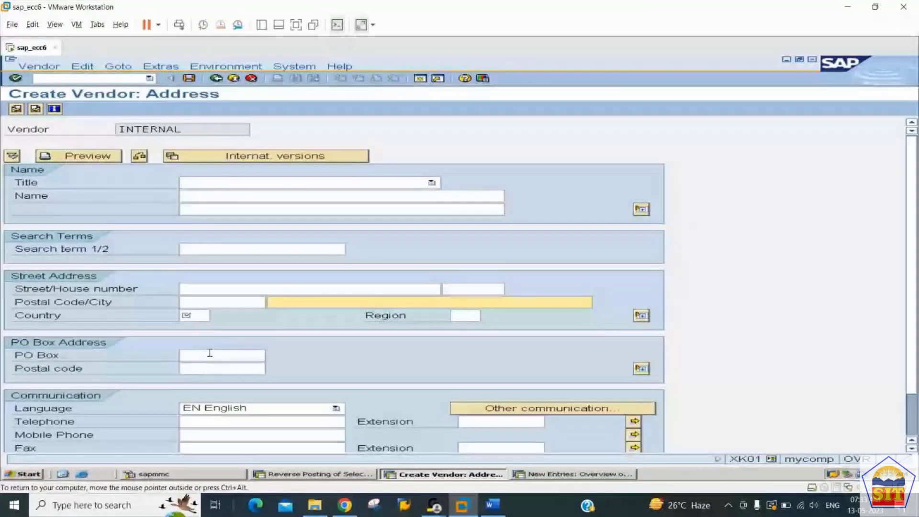
left_click(192, 198)
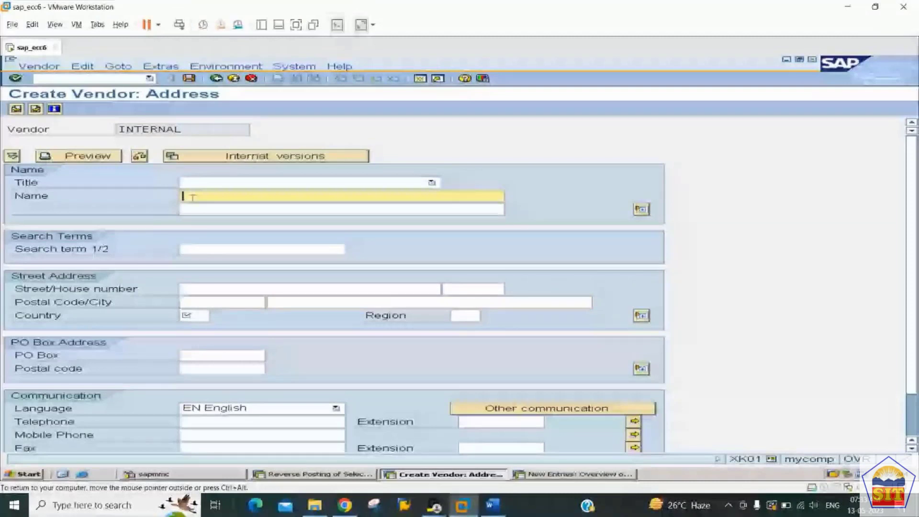
left_click(193, 197)
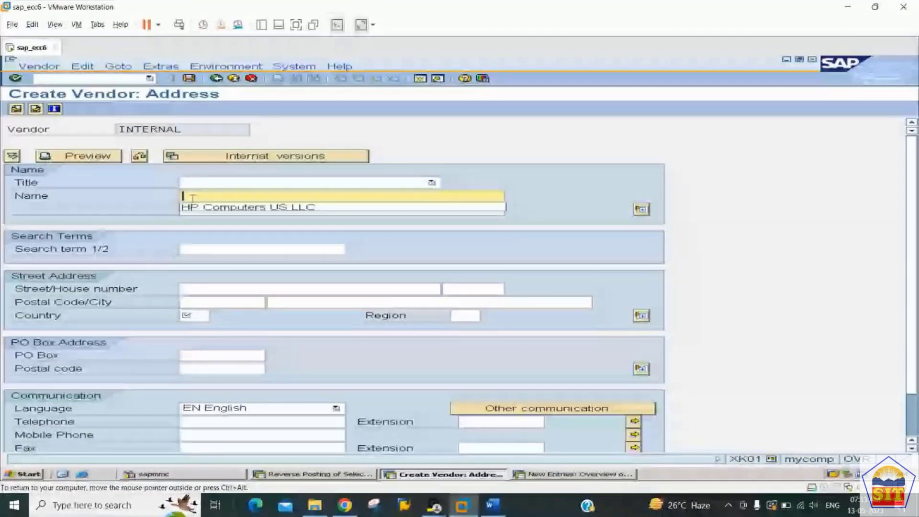
type("EPs")
key("BackSpace")
key("BackSpace")
key("BackSpace")
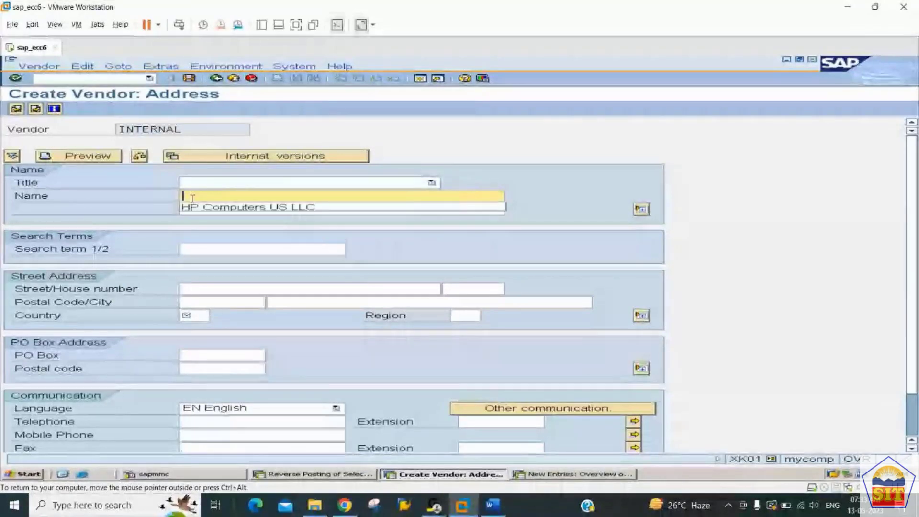
type("Canon Printers")
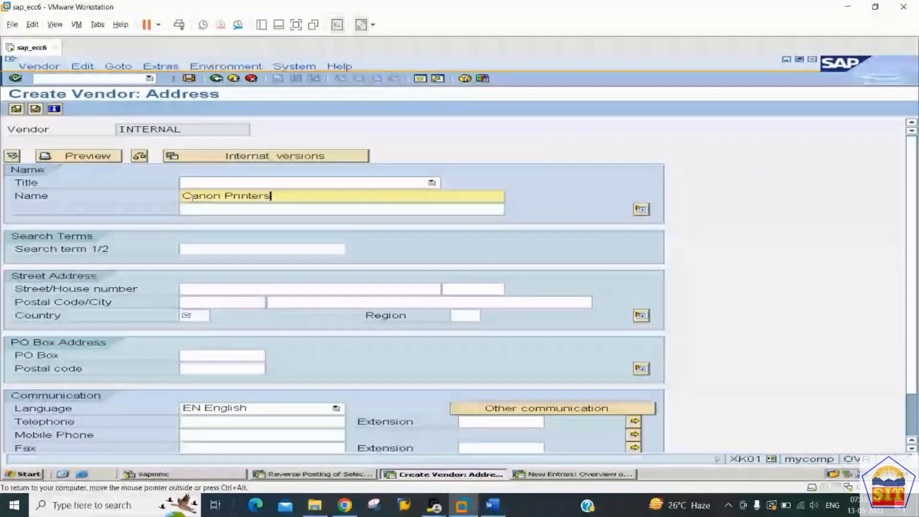
Step: Extend the city to 'Park Lane, New York' and set country US
key("Tab")
key("Tab")
key("Tab")
key("Tab")
key("Tab")
key("Tab")
key("shift+Tab")
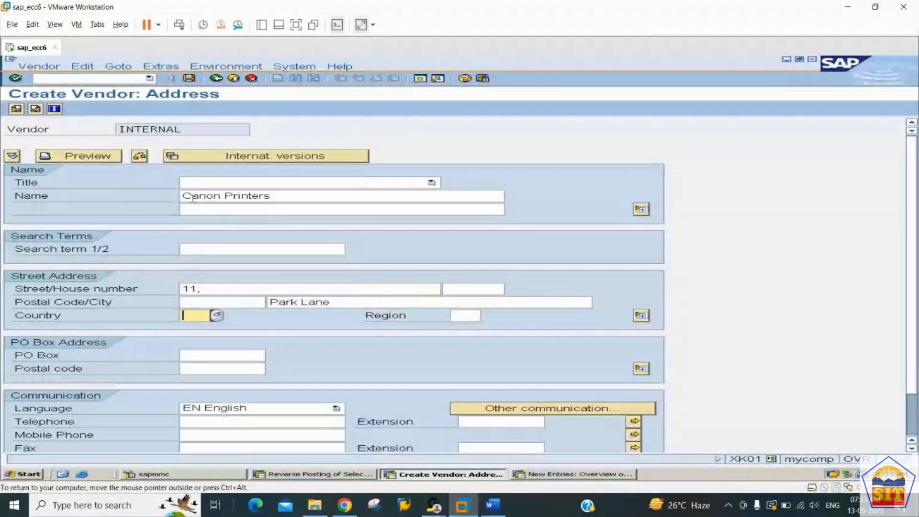
key("Tab")
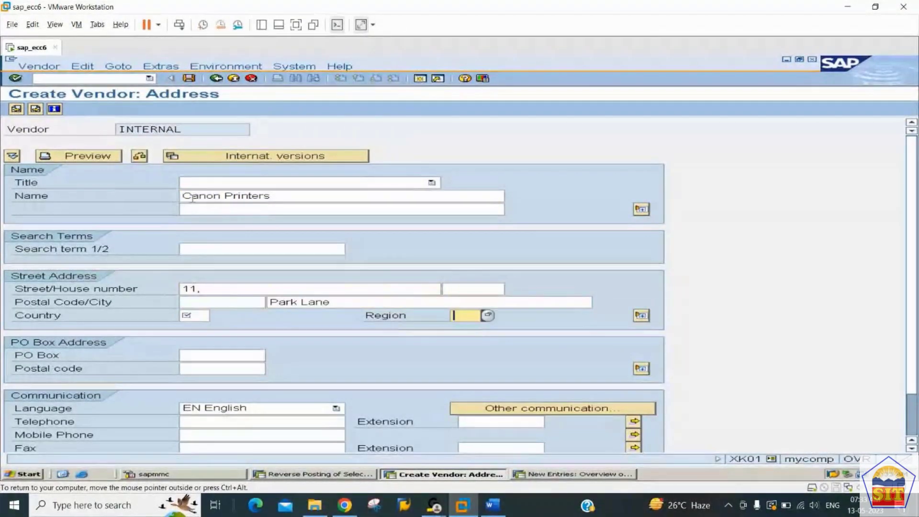
key("shift+Tab")
key("shift+Tab")
type(", New York")
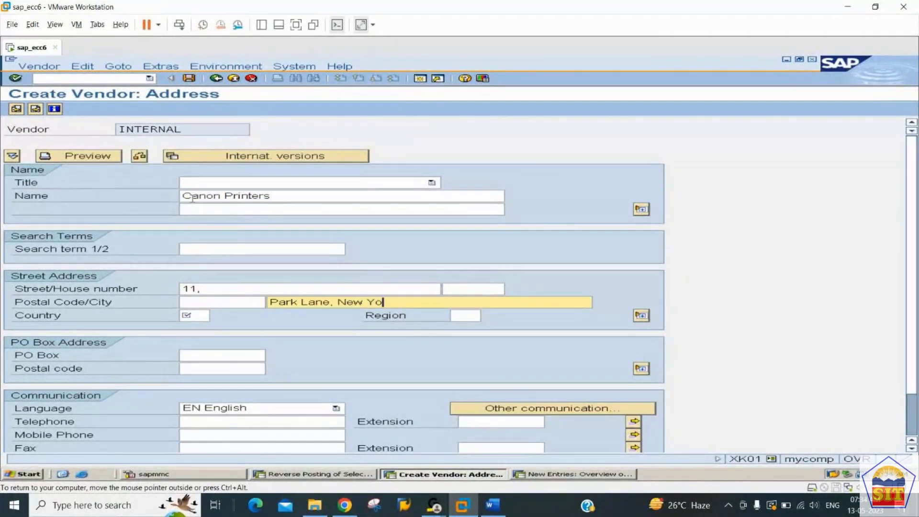
key("Tab")
type("us")
key("Tab")
key("Tab")
key("Tab")
key("Tab")
key("Tab")
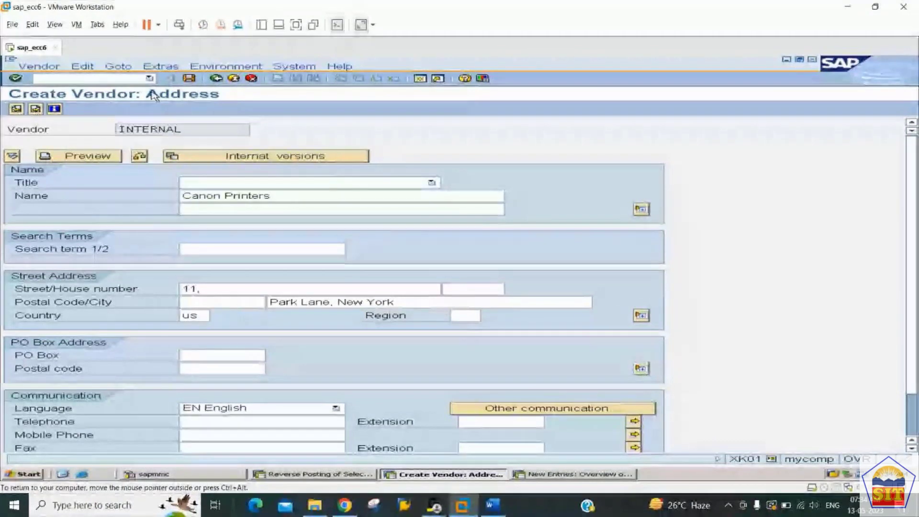
left_click(35, 109)
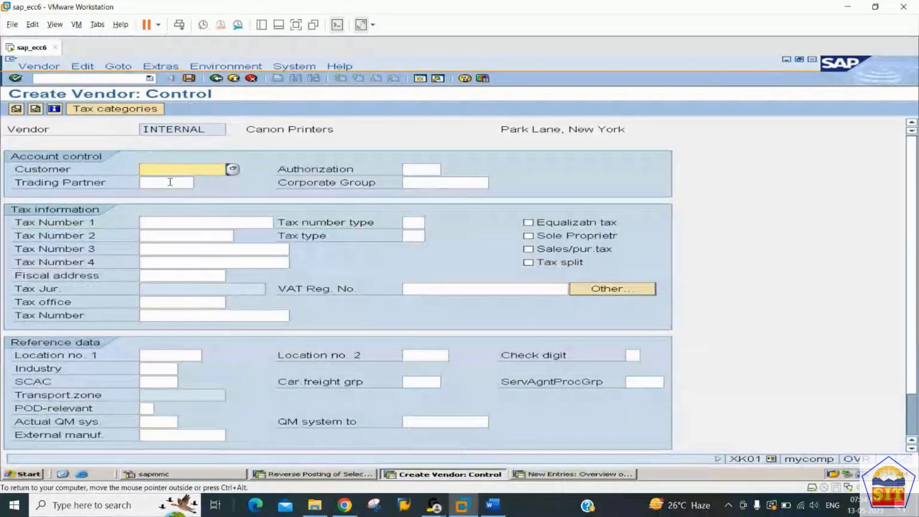
Step: Pass over trading partner, tax number and fiscal address fields, leaving control data empty
left_click(170, 182)
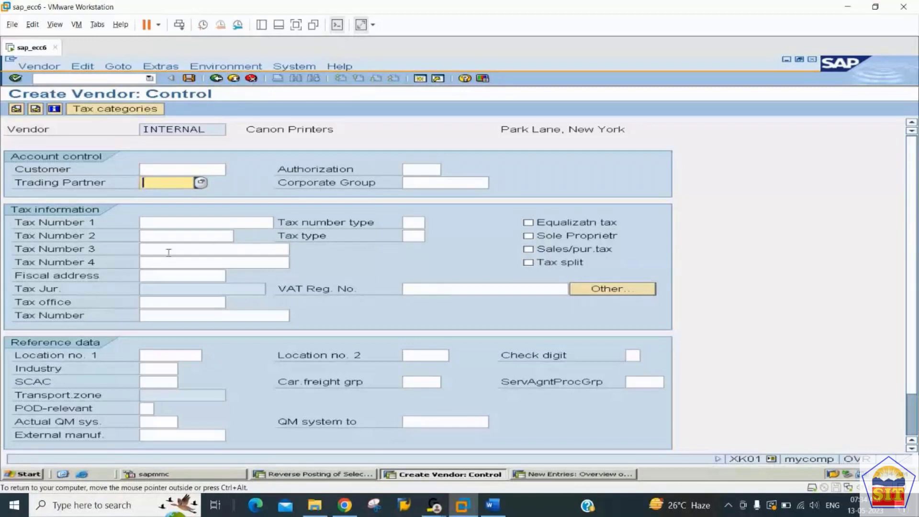
left_click(146, 223)
left_click(148, 236)
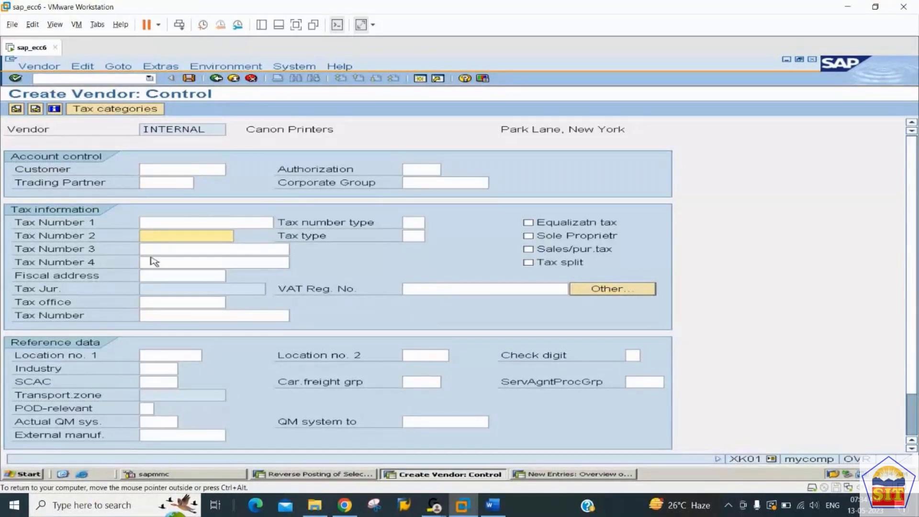
left_click(154, 275)
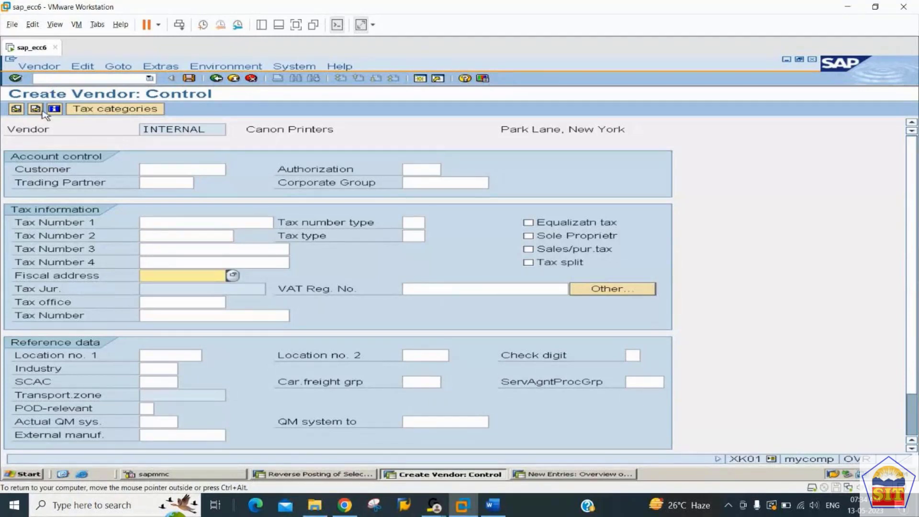
left_click(36, 109)
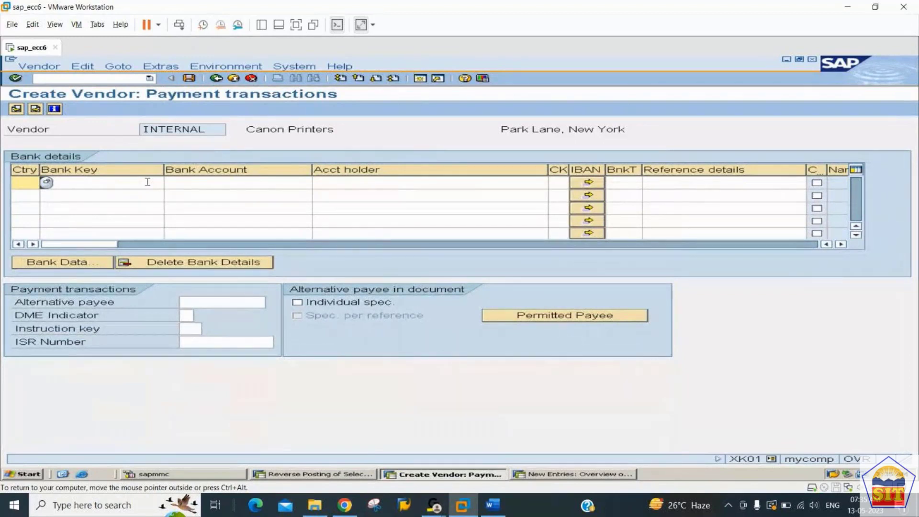
Step: Enter country US and bank key 224400001 in the bank details row
type("US")
key("Tab")
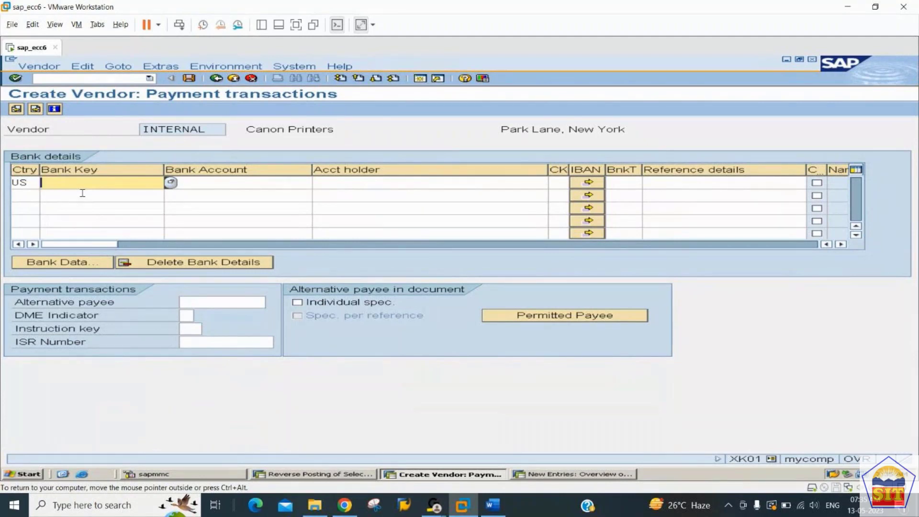
type("22440")
type("0000")
key("Left")
key("Left")
key("Left")
key("Home")
key("Right")
key("Right")
key("Right")
key("Right")
key("Right")
key("Right")
key("Right")
key("Right")
type("1")
key("Right")
key("Left")
key("shift+Home")
key("ctrl+c")
key("Tab")
key("ctrl+v")
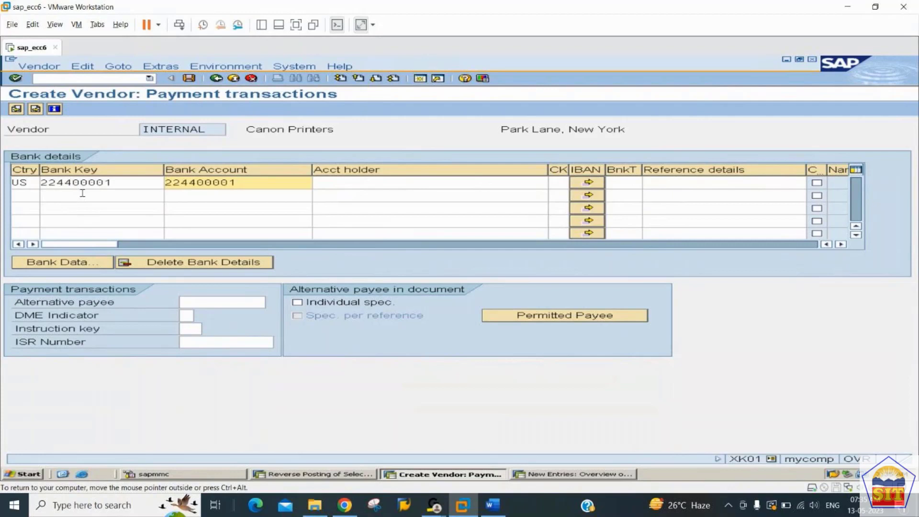
type("0")
key("Tab")
key("shift+Tab")
key("Tab")
key("Tab")
key("shift+Tab")
key("Return")
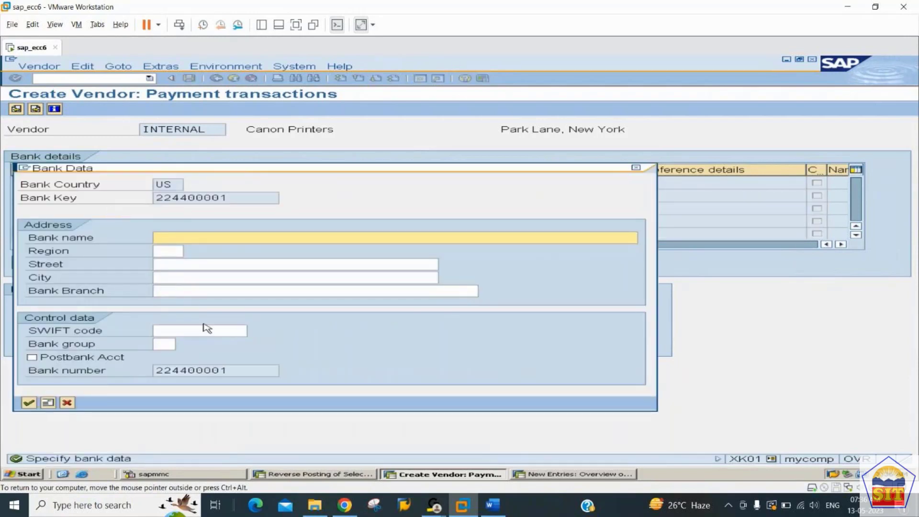
Step: Enter bank name Citi Bank, city and branch New York, and confirm the Bank Data popup
type("Citi Bank")
key("Tab")
key("Tab")
key("Tab")
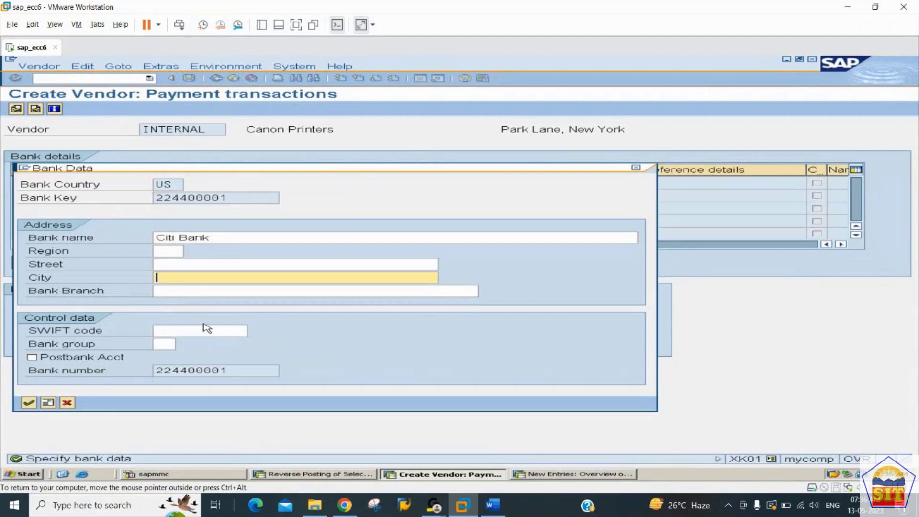
type("New York")
key("Tab")
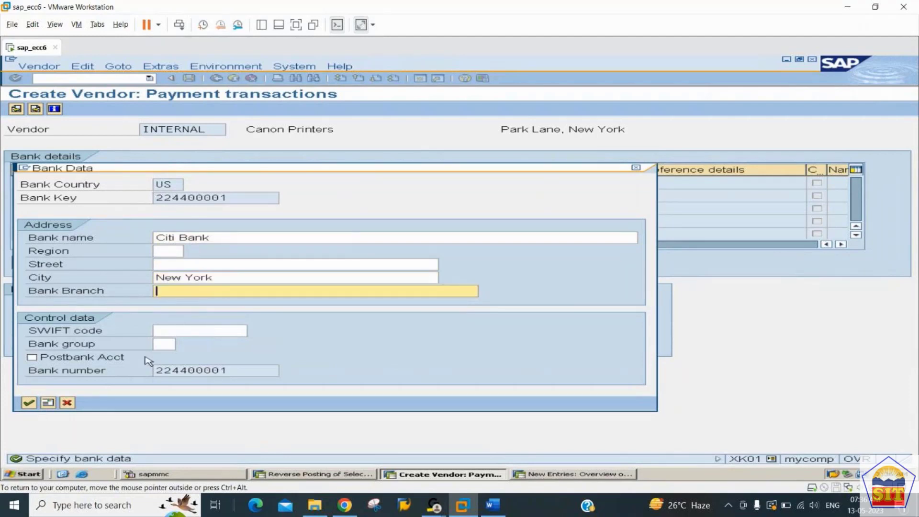
type("New York")
key("Tab")
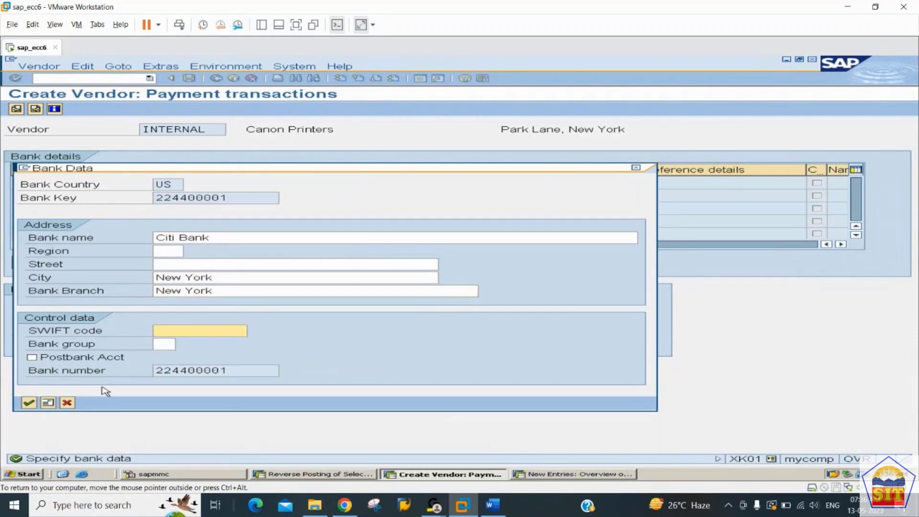
left_click(29, 403)
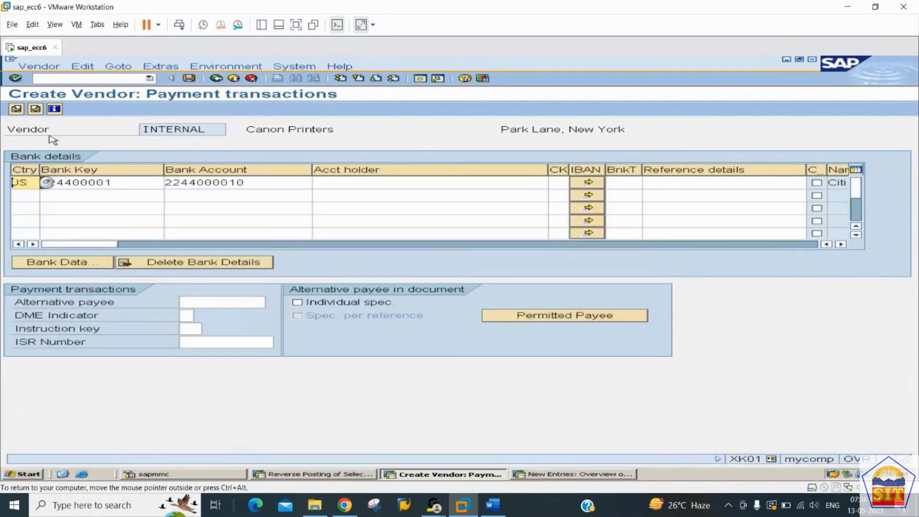
Step: On the next vendor screen, choose reconciliation account 100500 (Sr. Creditor A/c)
left_click(36, 107)
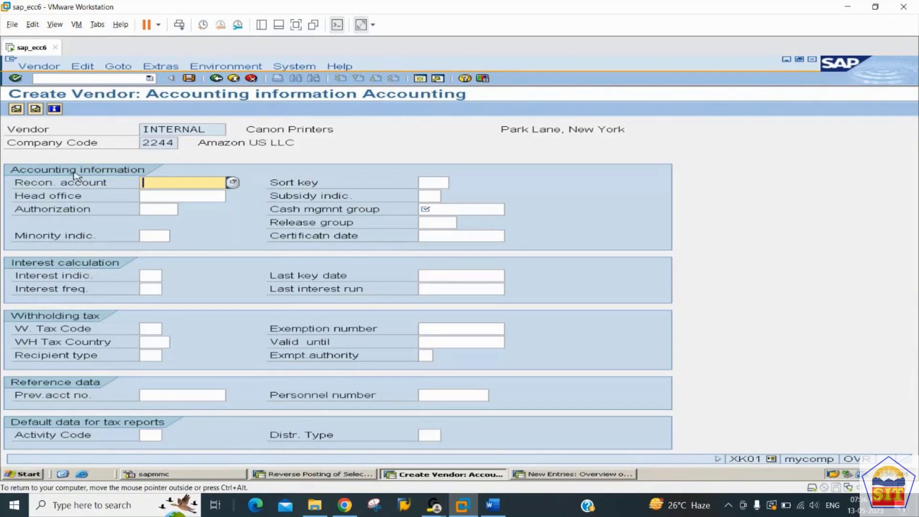
left_click(233, 183)
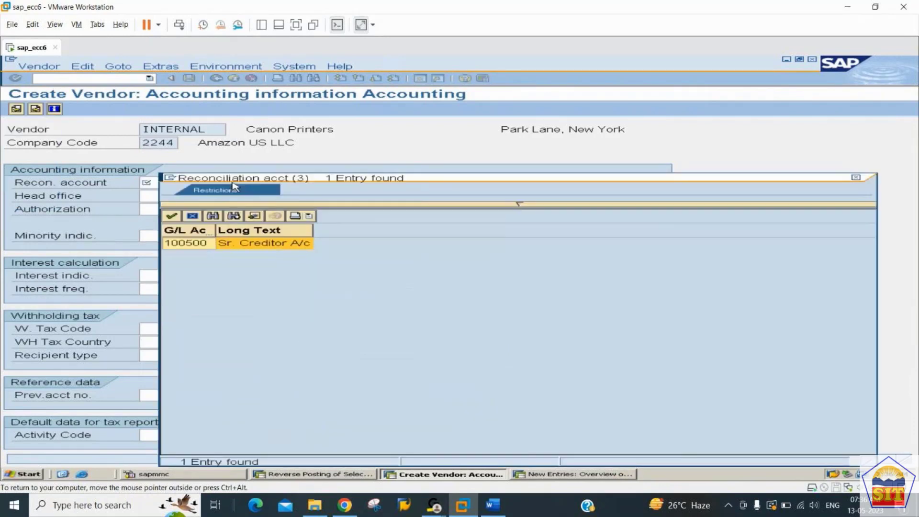
left_click(246, 245)
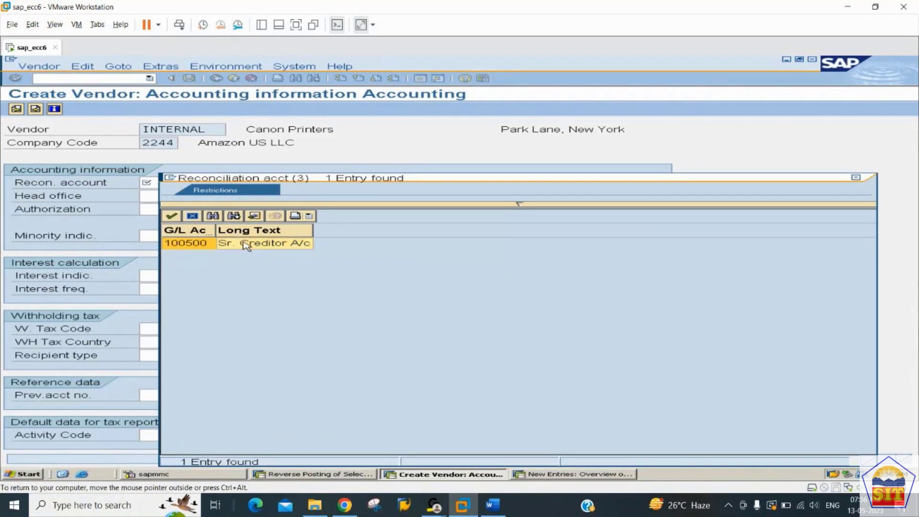
double_click(246, 245)
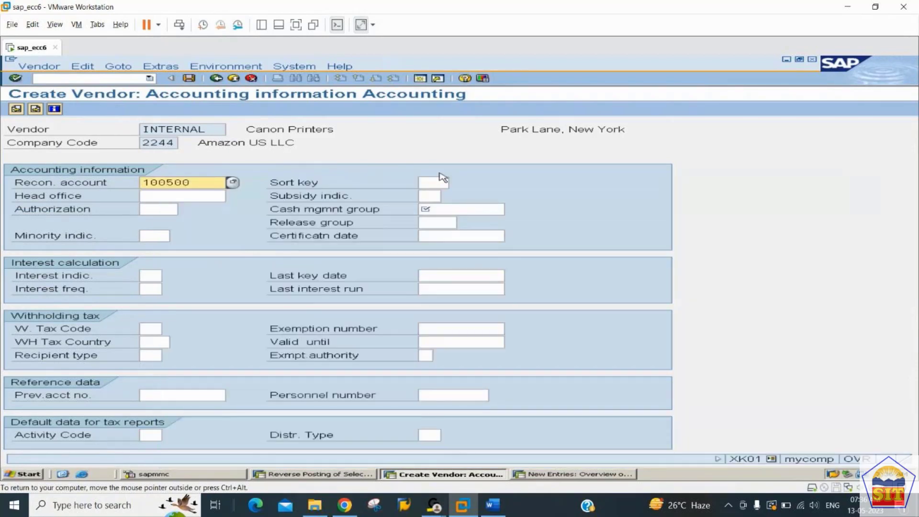
Step: Enter sort key 001, pick cash management group A1, and continue to payment transactions
left_click(436, 181)
type("001")
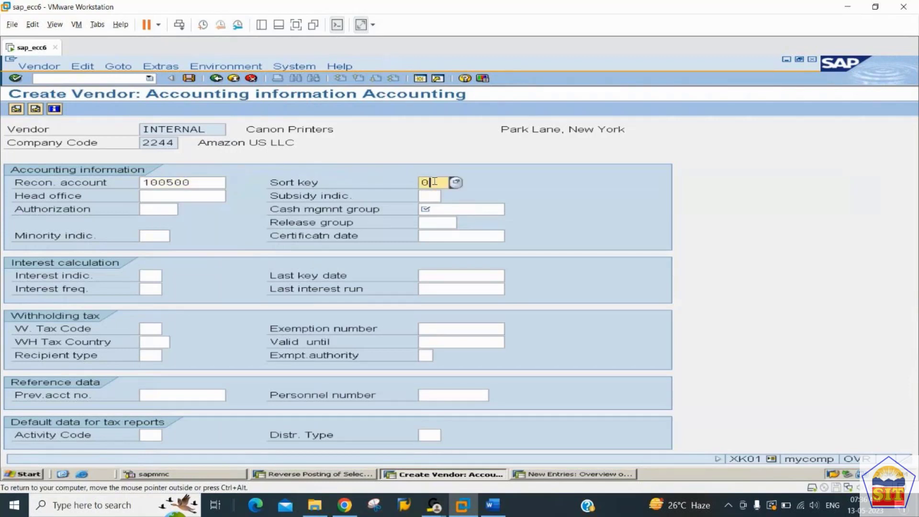
key("Tab")
key("Tab")
key("Tab")
key("Tab")
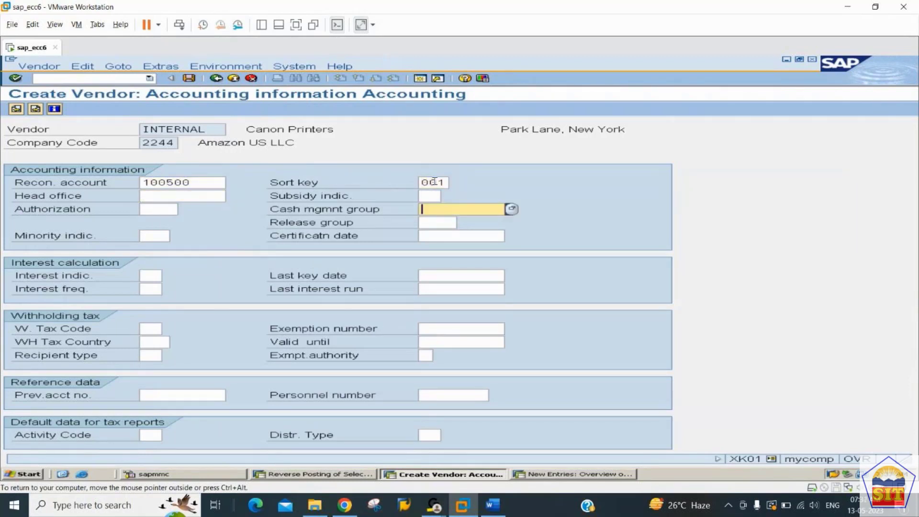
key("shift+Tab")
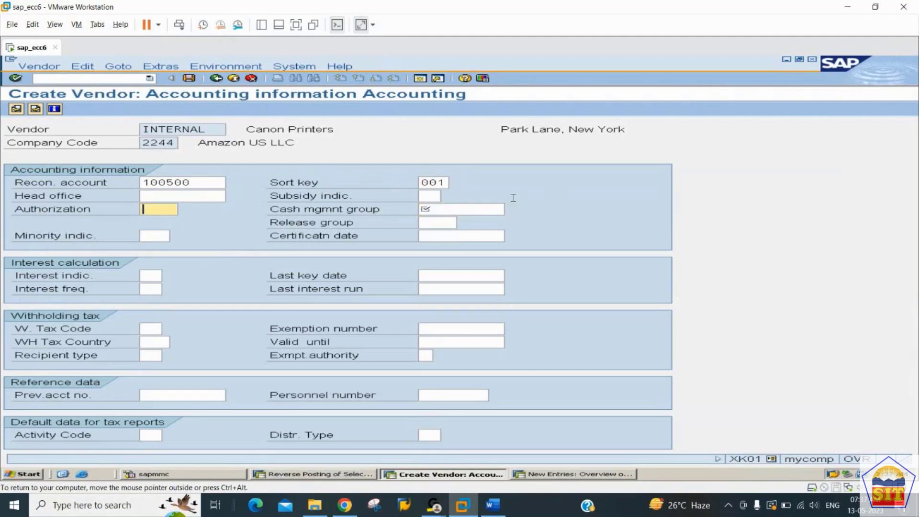
key("Tab")
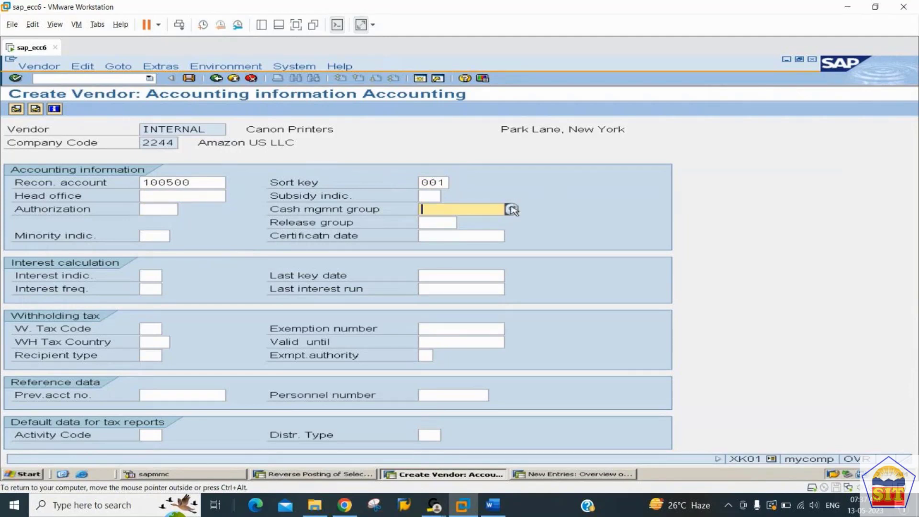
left_click(511, 209)
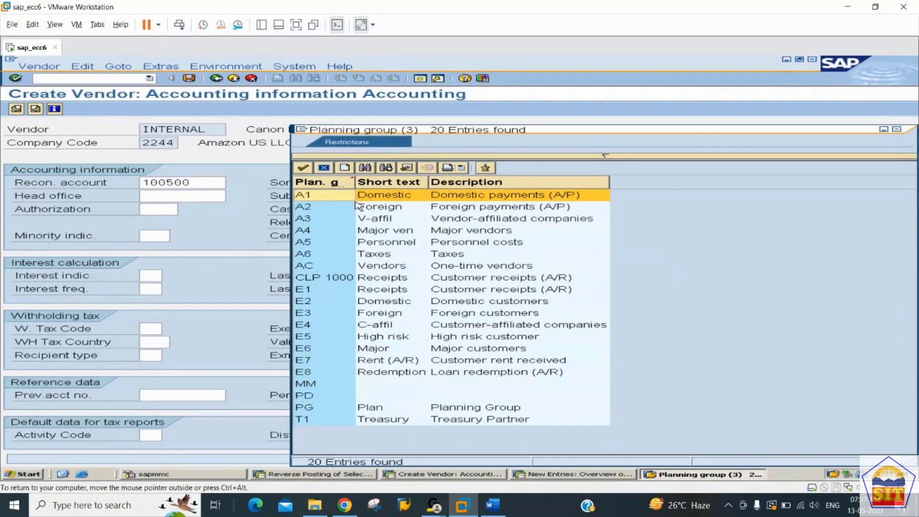
double_click(322, 195)
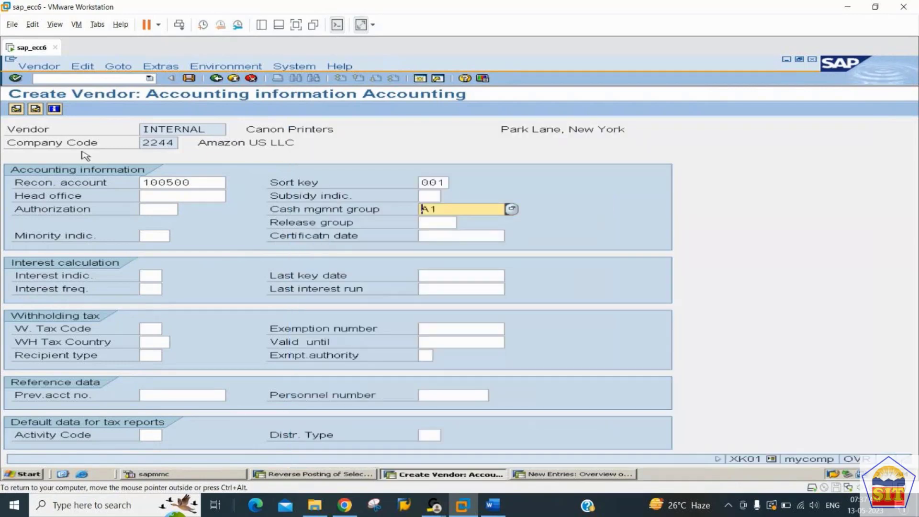
left_click(36, 110)
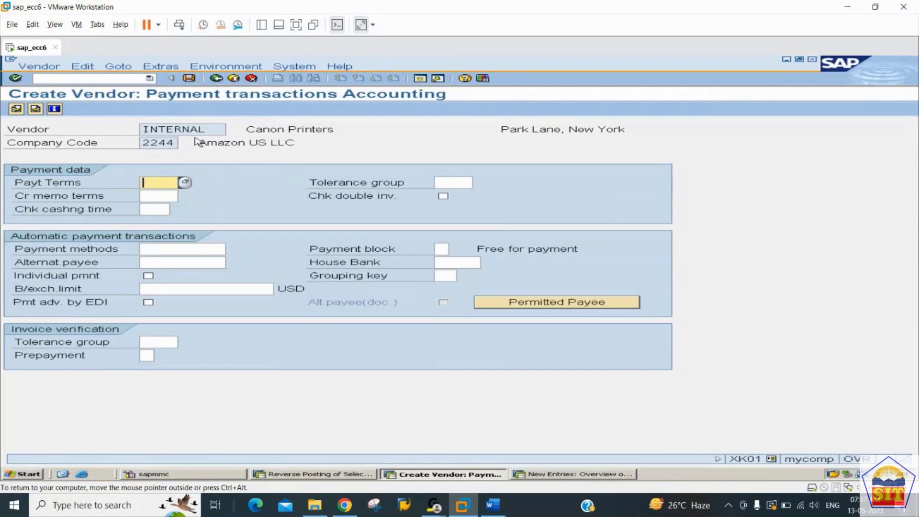
Step: Choose payment terms 0001 (payable immediately due net) and save the vendor record
left_click(185, 182)
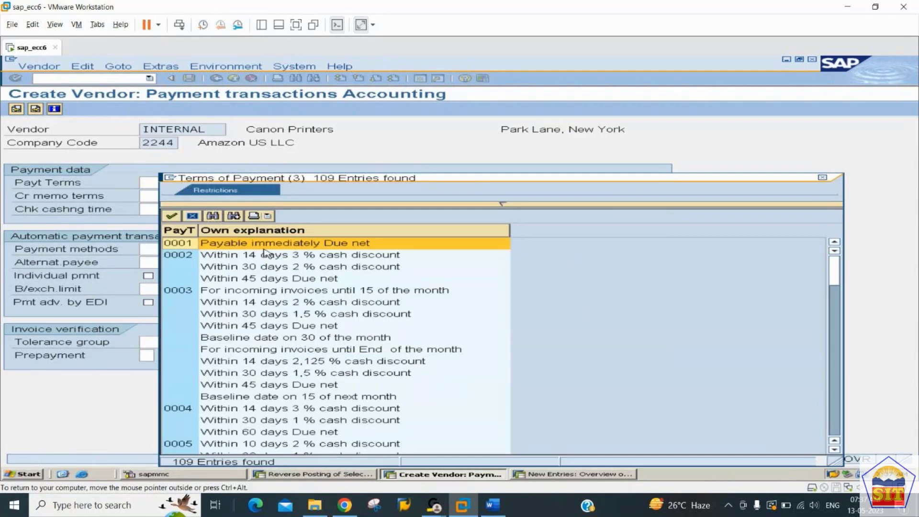
double_click(263, 244)
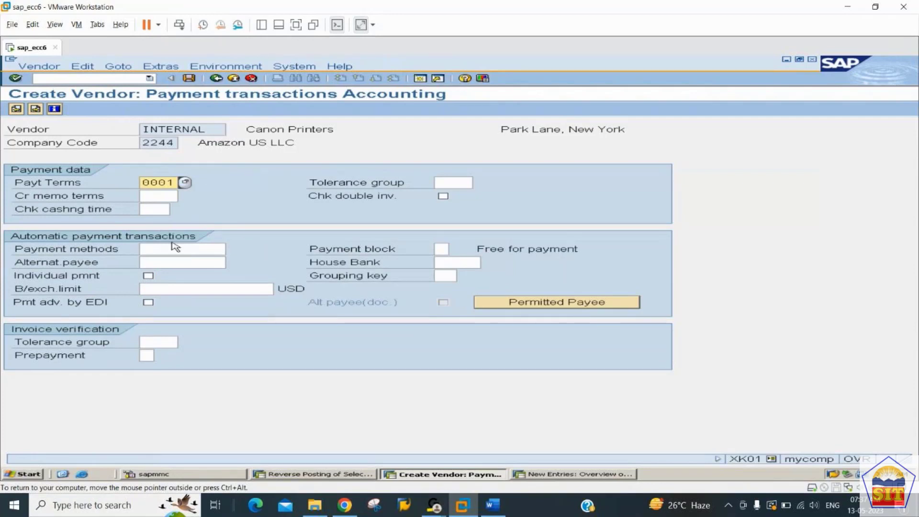
left_click(160, 251)
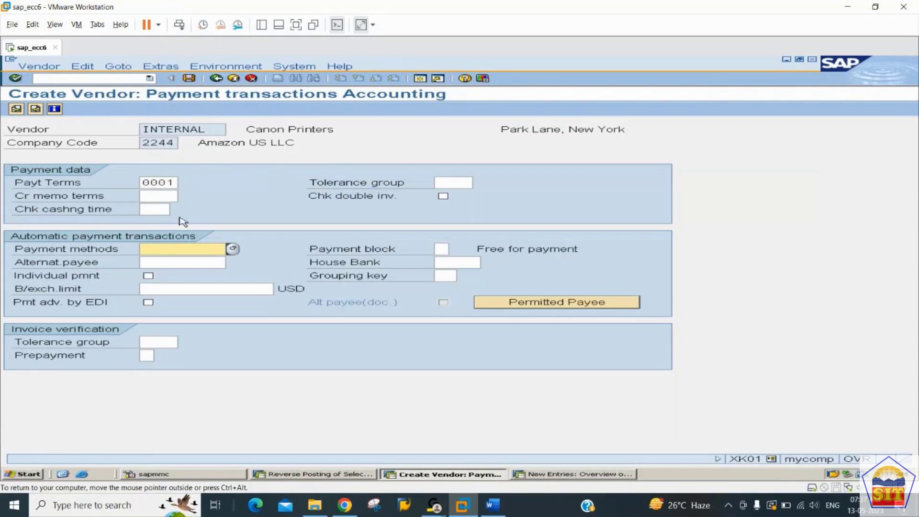
left_click(190, 79)
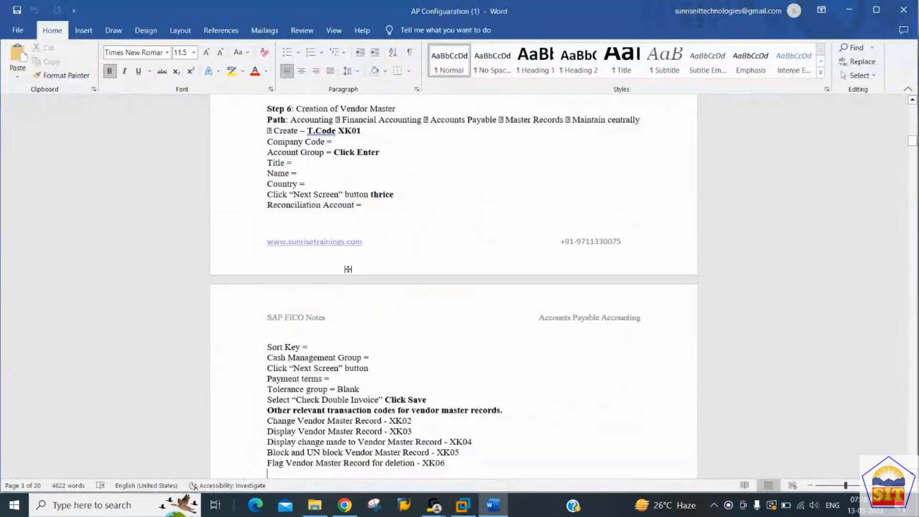
Step: Highlight the XK02 and XK03 transaction code lines in the Word notes
scroll(349, 273, "down", 1)
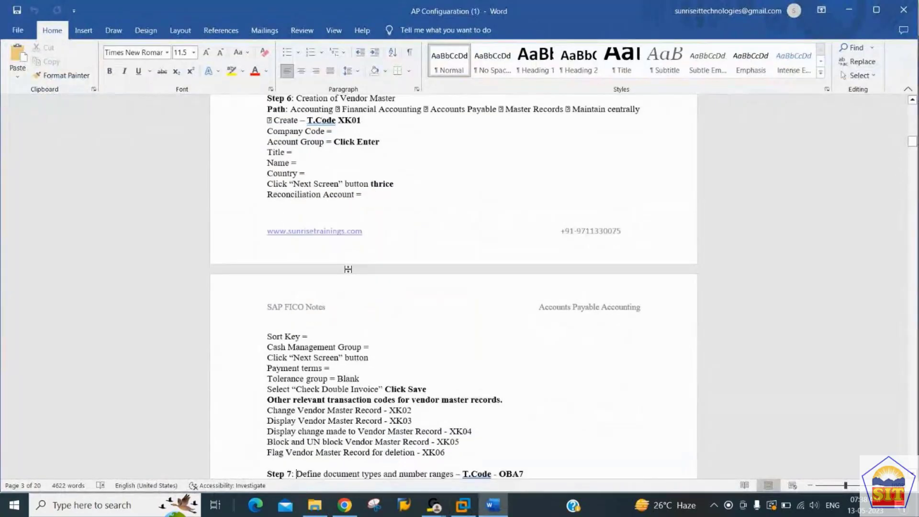
key("Down")
key("Down")
key("Down")
key("Down")
key("Down")
key("Down")
key("Down")
key("Down")
key("Down")
key("Down")
key("Down")
key("Up")
key("Up")
key("Up")
key("Up")
key("Up")
key("Up")
key("Up")
key("Up")
key("Up")
key("Up")
key("Up")
key("Up")
key("Up")
key("Up")
key("Up")
key("Up")
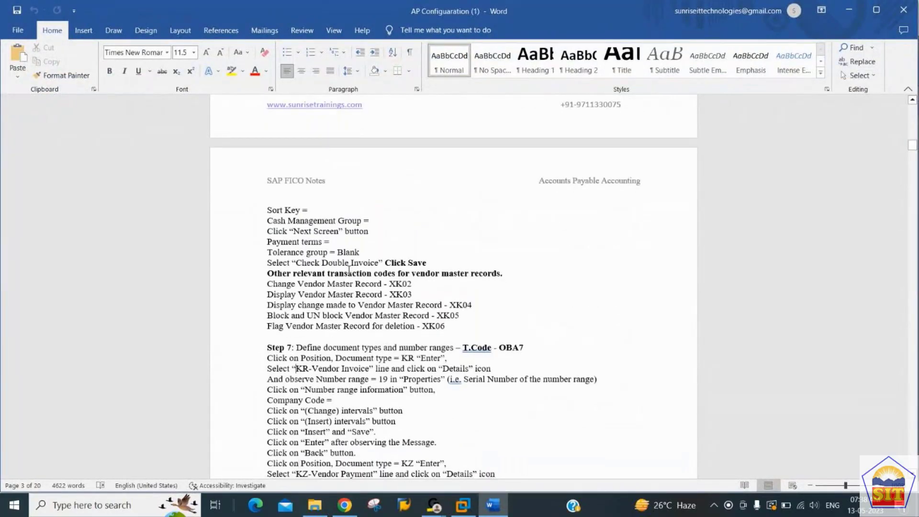
key("Up")
key("Up")
key("Up")
key("Down")
key("shift+Down")
key("shift+Down")
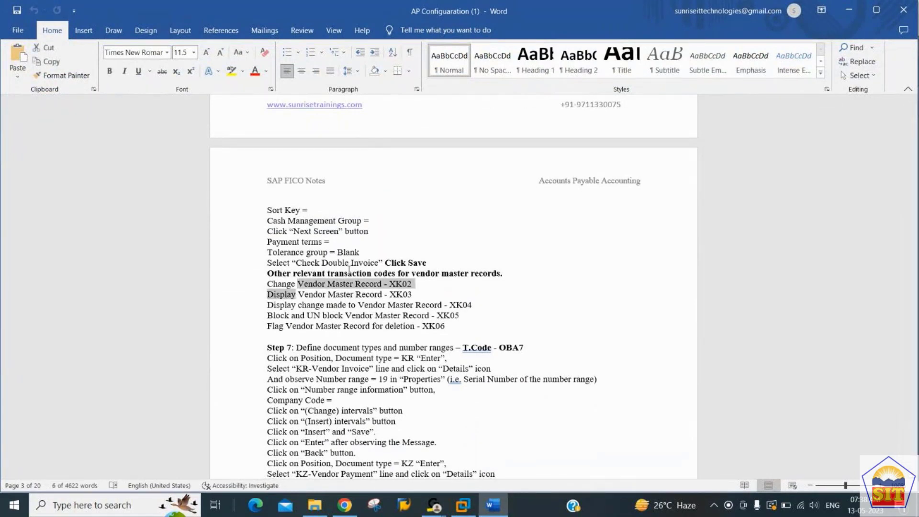
key("shift+Down")
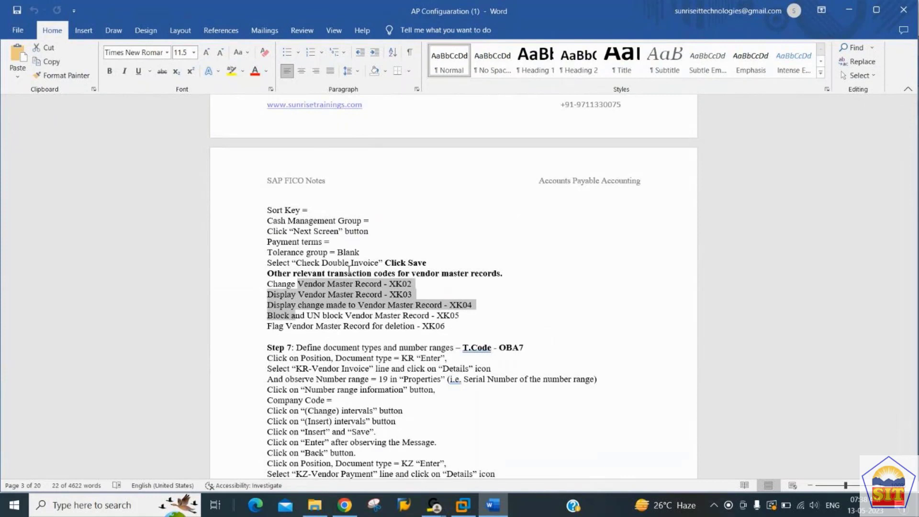
key("Left")
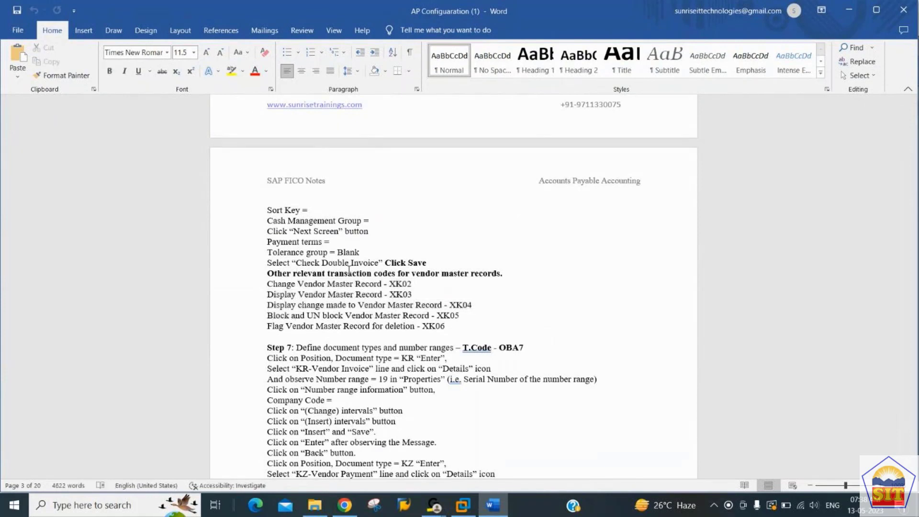
key("shift+Down")
key("shift+Down")
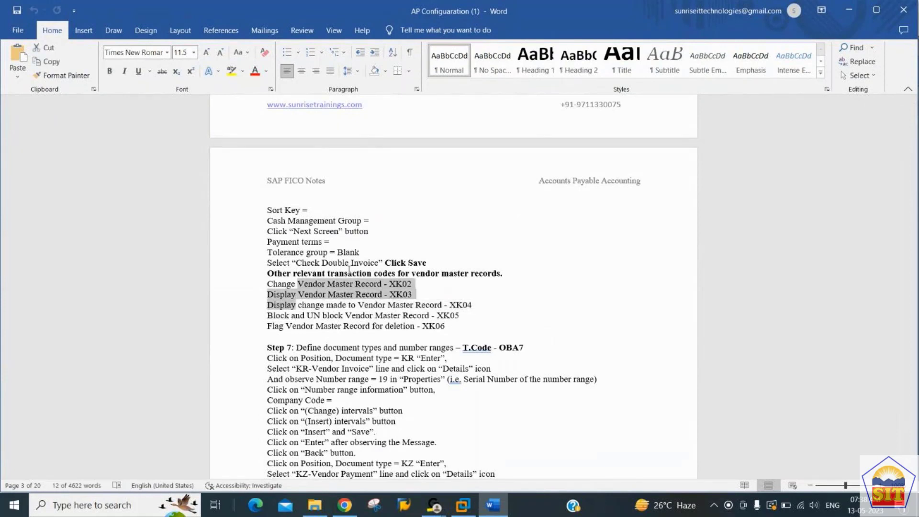
key("Left")
key("shift+Down")
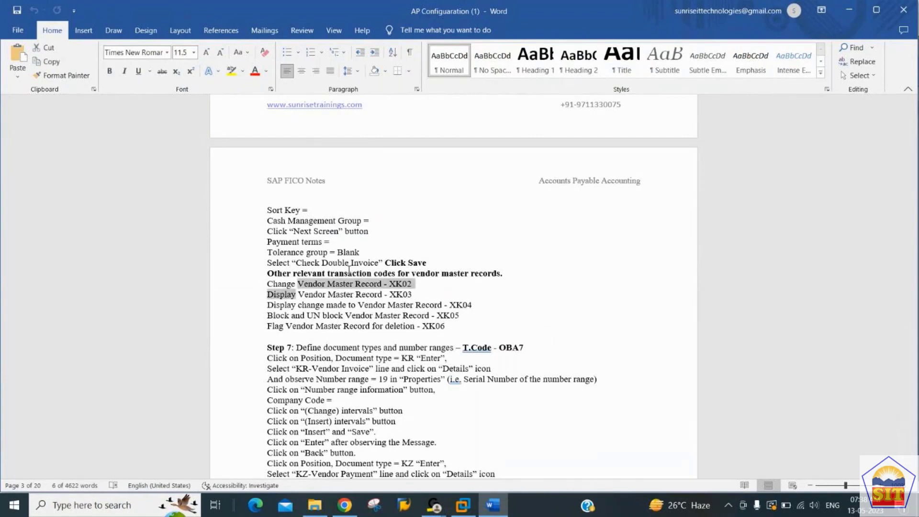
key("Right")
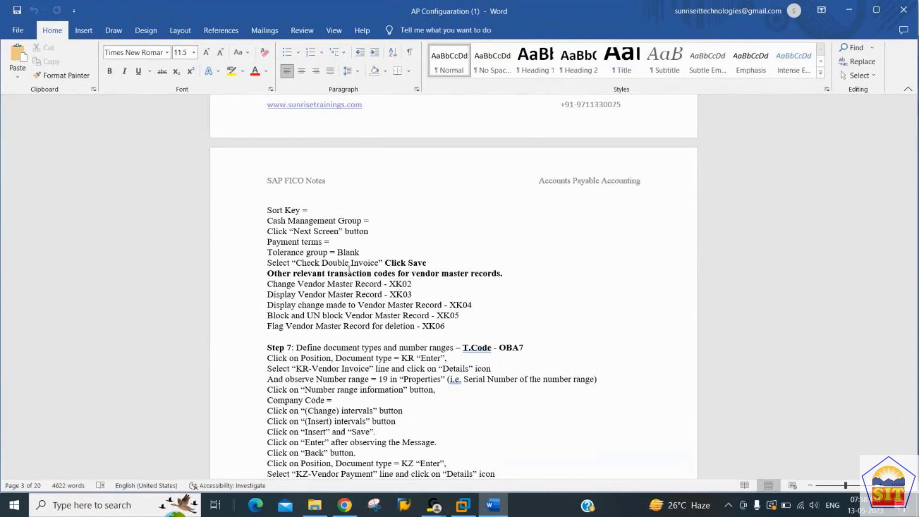
key("shift+Down")
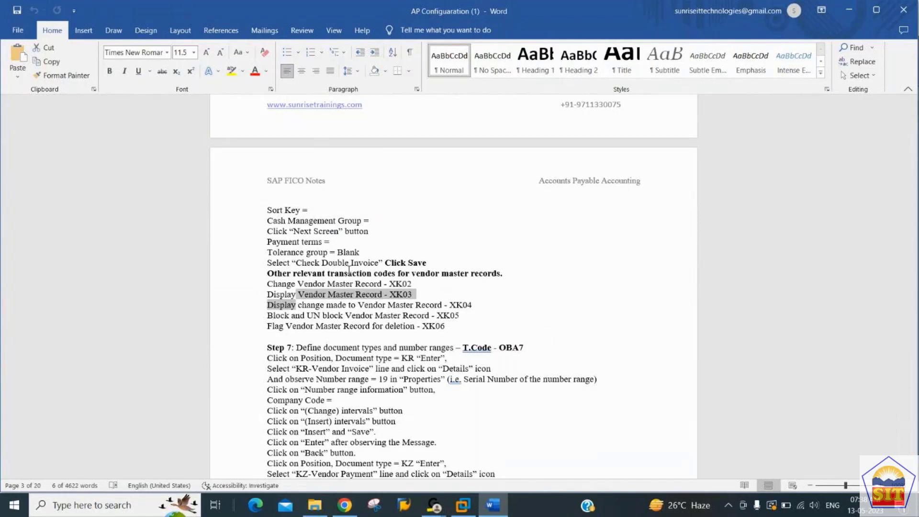
key("Left")
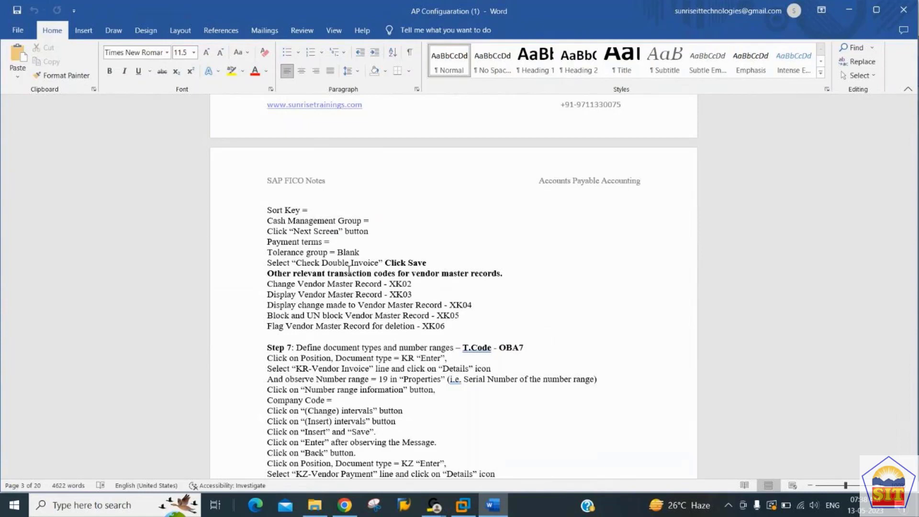
Step: Highlight the XK04 through XK06 lines, then switch back to the SAP window
key("Left")
key("Left")
key("shift+Down")
key("Down")
key("Up")
key("shift+Down")
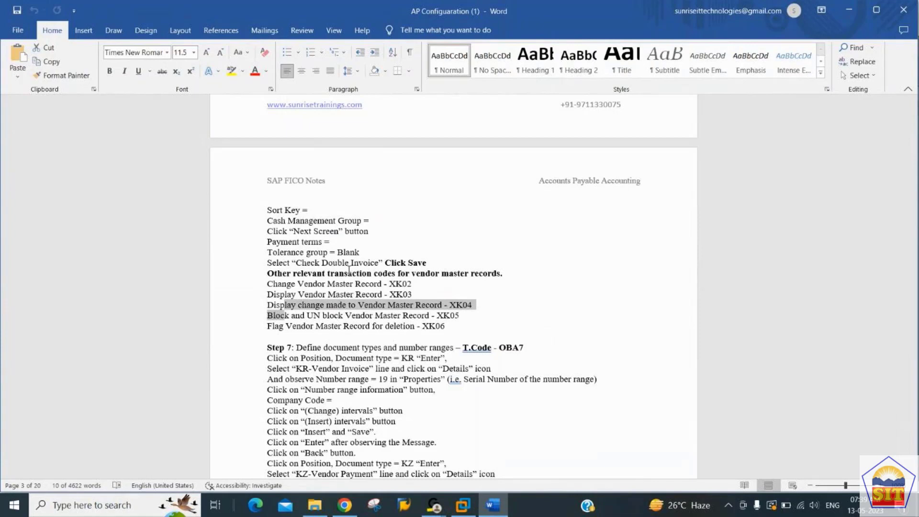
key("Down")
key("shift+Down")
key("Down")
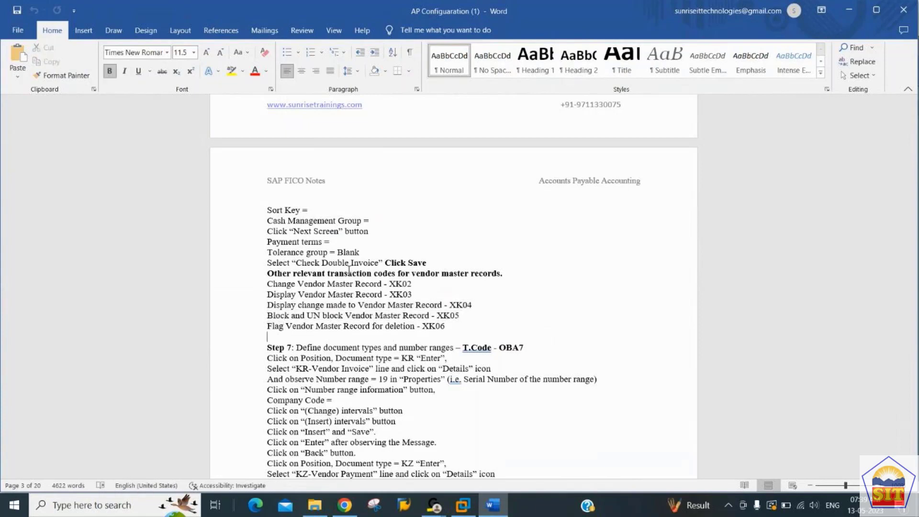
key("shift+Up")
key("Down")
key("alt+Tab")
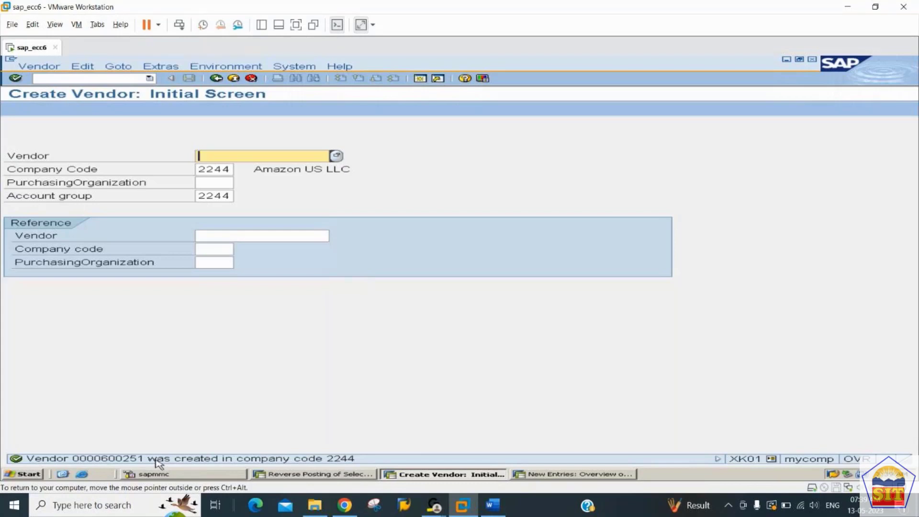
Step: Close the New Entries SAP session with Alt+F4 and return to the Word AP notes
key("alt+Tab")
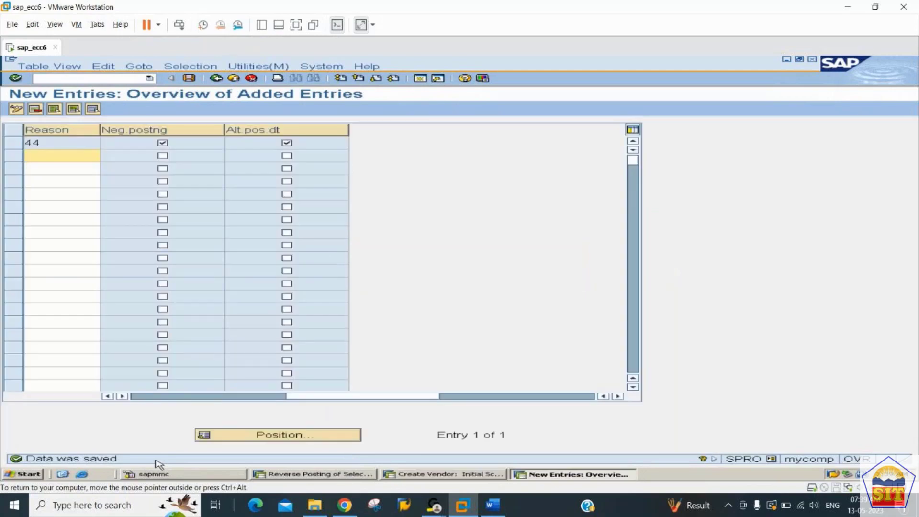
key("alt+F4")
key("alt+Tab")
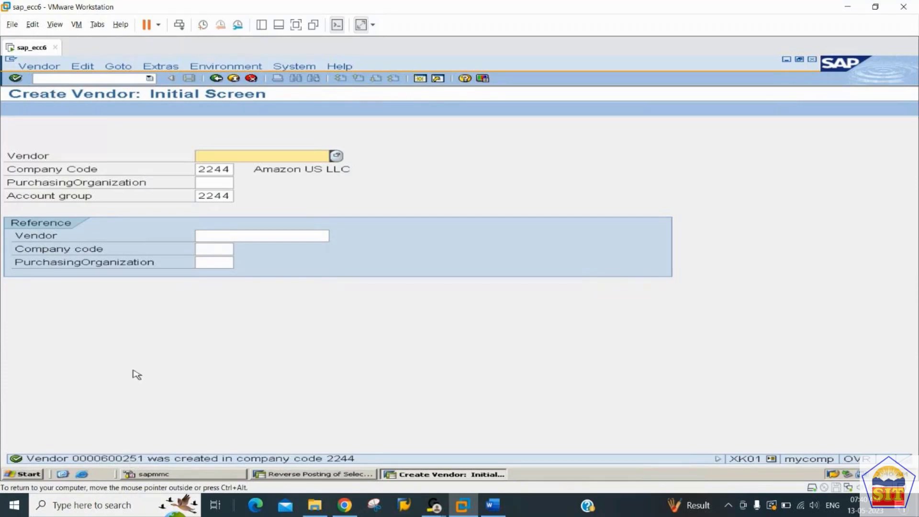
left_click(493, 510)
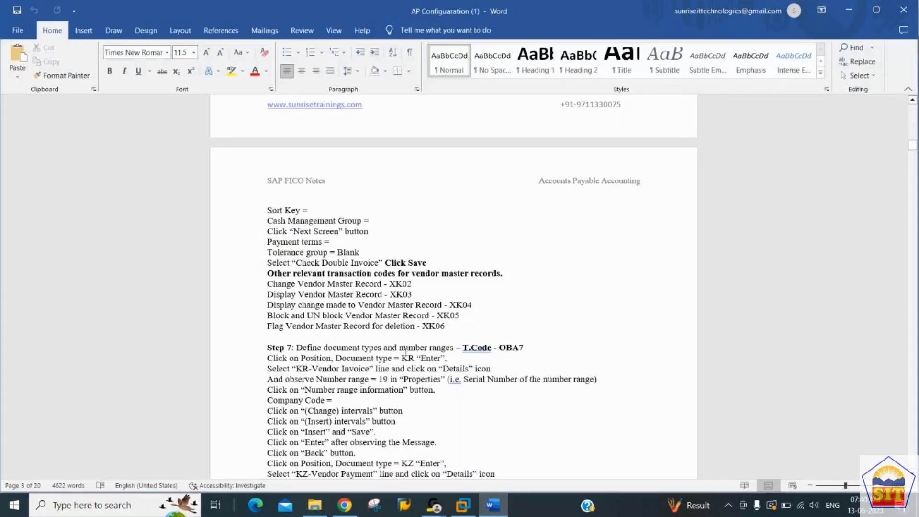
Step: Read the OBA7 notes for KR range 19, KZ 15 and KA 17, then switch to SAP
key("Down")
key("Down")
key("Down")
key("Down")
key("Down")
key("Down")
key("Down")
key("Down")
key("Down")
key("Down")
key("Down")
key("Down")
key("Down")
key("Down")
key("Down")
key("Down")
key("Down")
key("Down")
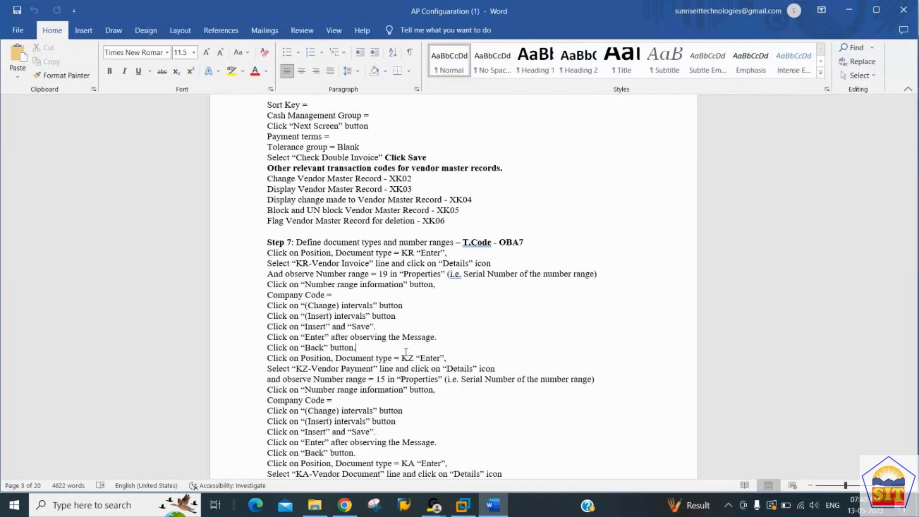
key("Down")
key("Down")
key("Down")
scroll(406, 352, "down", 2)
scroll(405, 353, "down", 1)
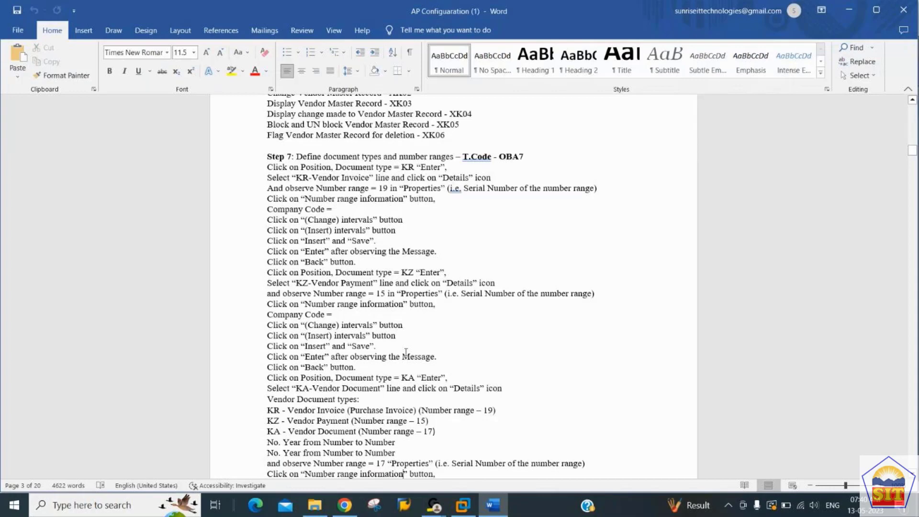
scroll(406, 352, "down", 1)
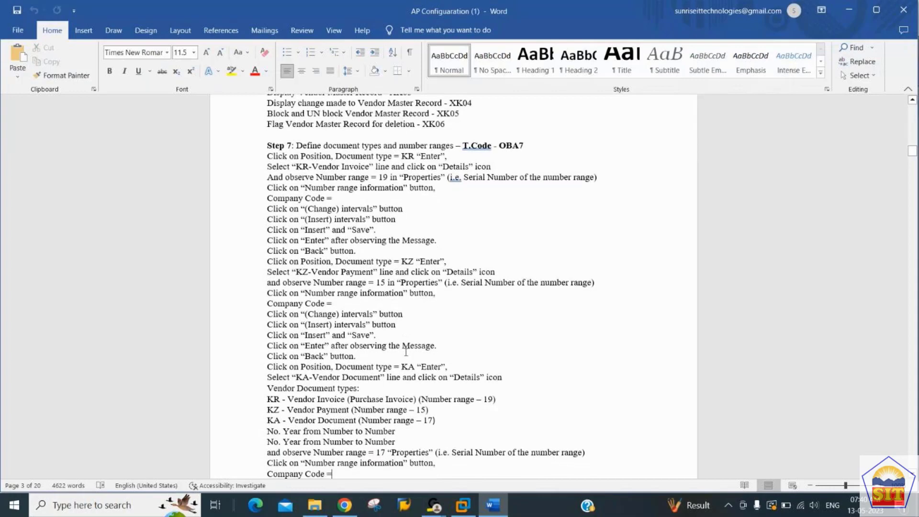
scroll(406, 352, "down", 5)
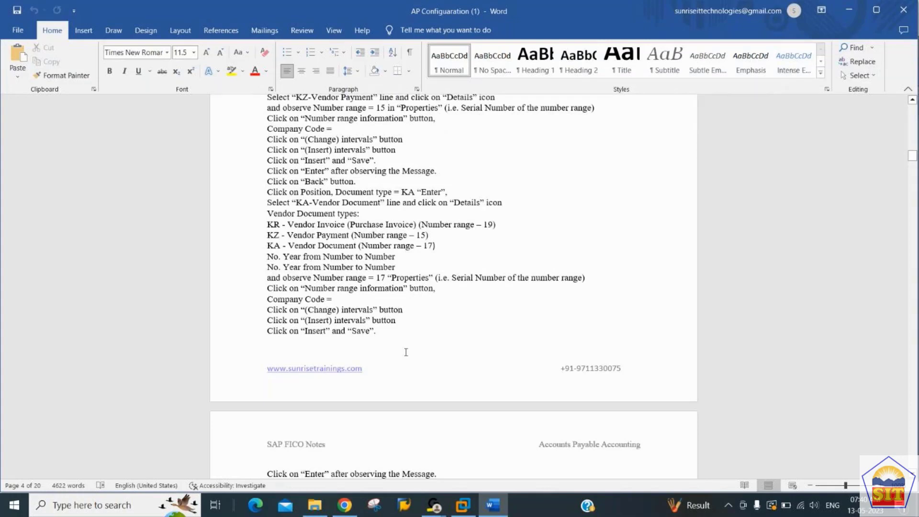
key("Up")
key("Up")
key("Up")
key("Up")
key("Up")
key("Up")
key("Up")
key("Up")
key("Up")
key("Up")
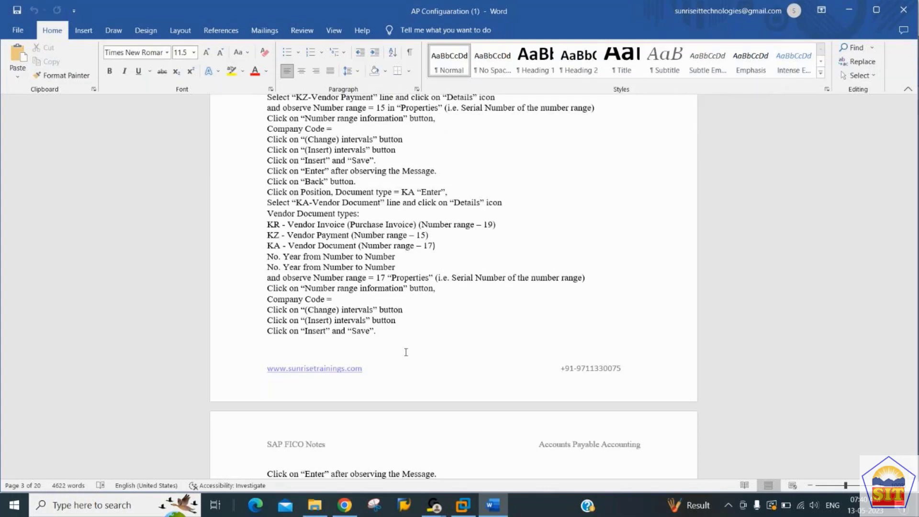
key("Up")
key("Up")
key("Up")
key("Up")
key("Up")
key("Up")
key("Up")
key("Up")
key("Up")
key("Up")
key("Up")
key("Up")
key("Up")
key("Up")
key("Up")
key("Up")
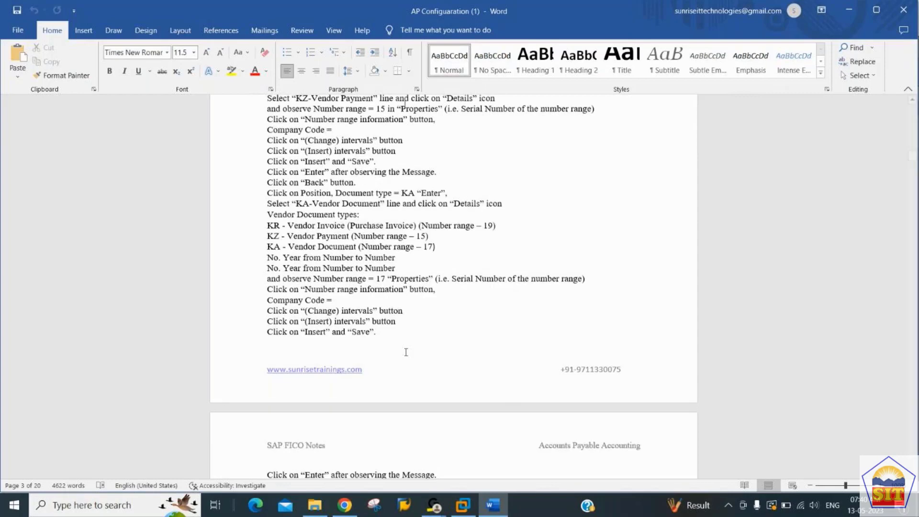
key("Up")
key("Up")
key("Up")
key("Up")
key("Up")
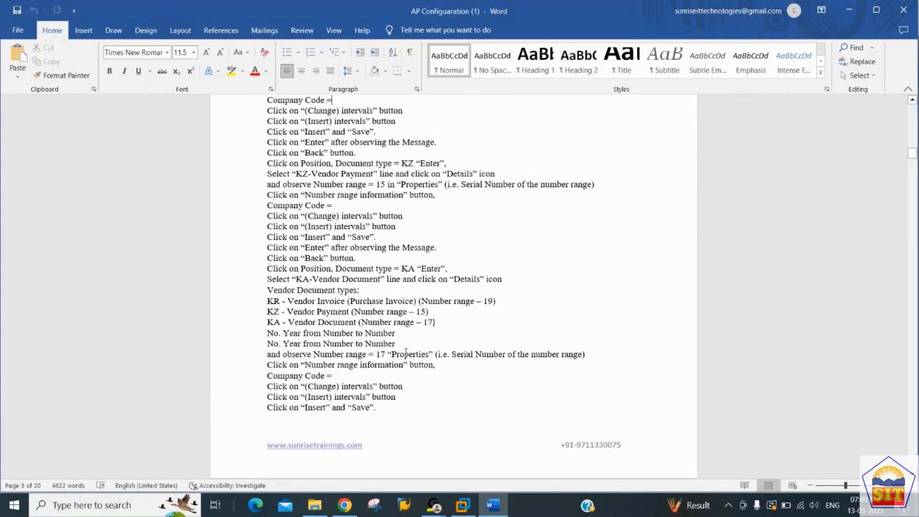
key("Up")
key("Up")
key("Down")
key("Down")
key("Down")
key("Down")
key("Down")
key("Down")
key("Down")
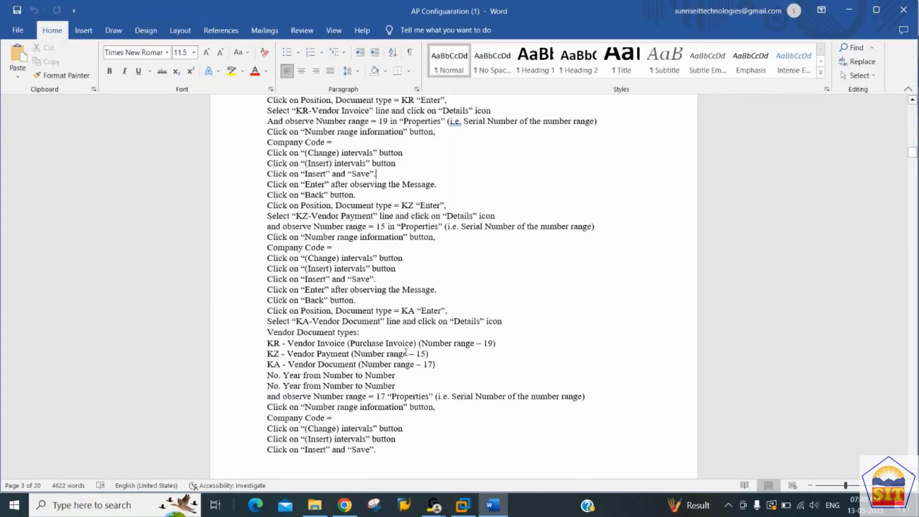
key("Up")
key("Up")
key("Up")
key("Up")
key("Up")
key("Up")
key("Up")
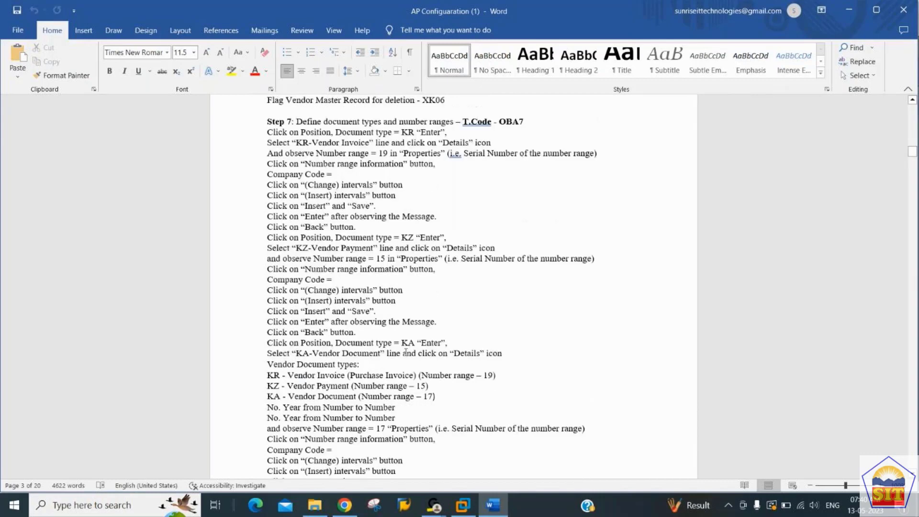
key("alt+Tab")
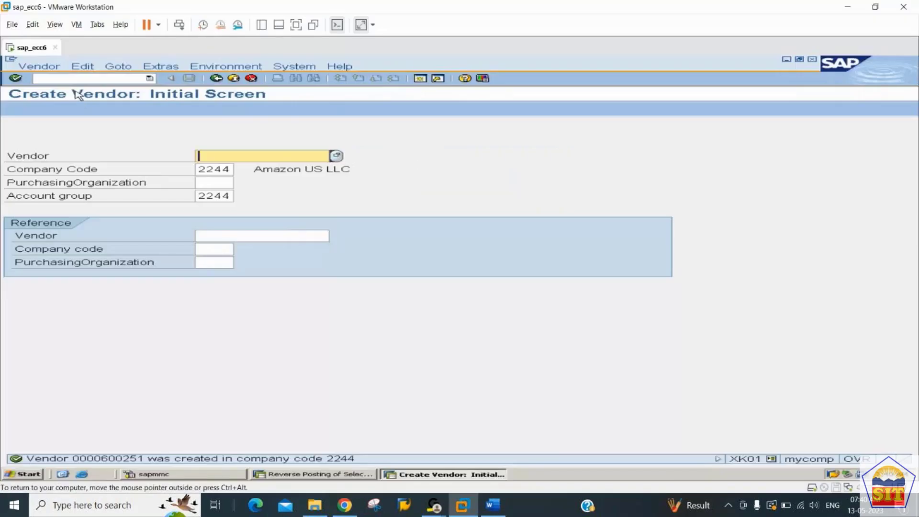
Step: Run /noba7 and position the document type list on KR
left_click(68, 77)
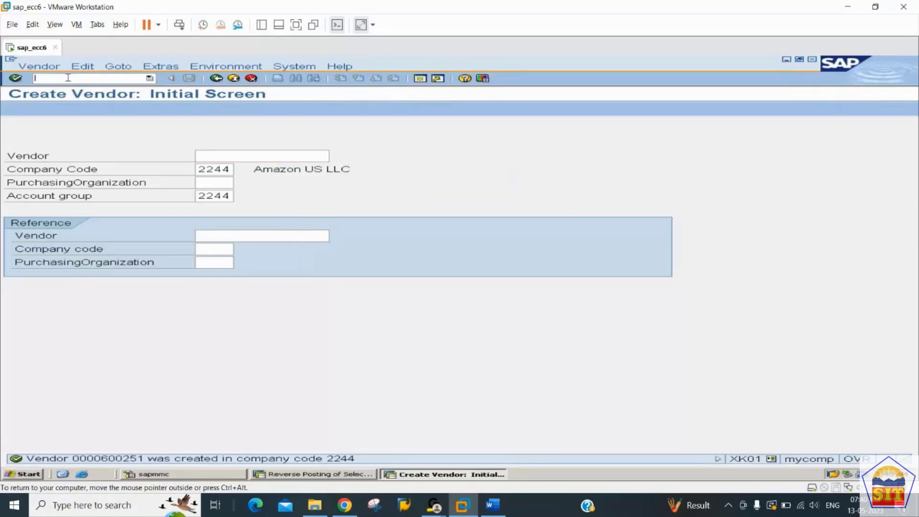
type("/noba7")
key("Return")
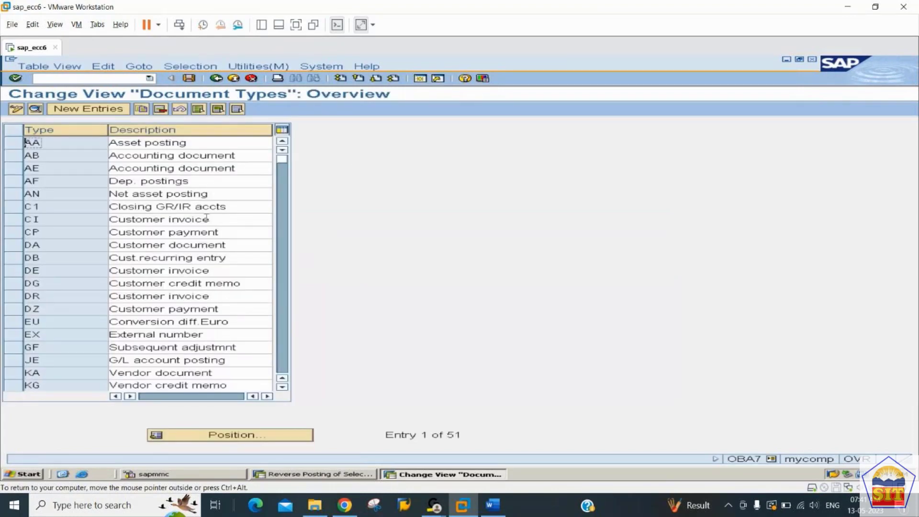
left_click(261, 436)
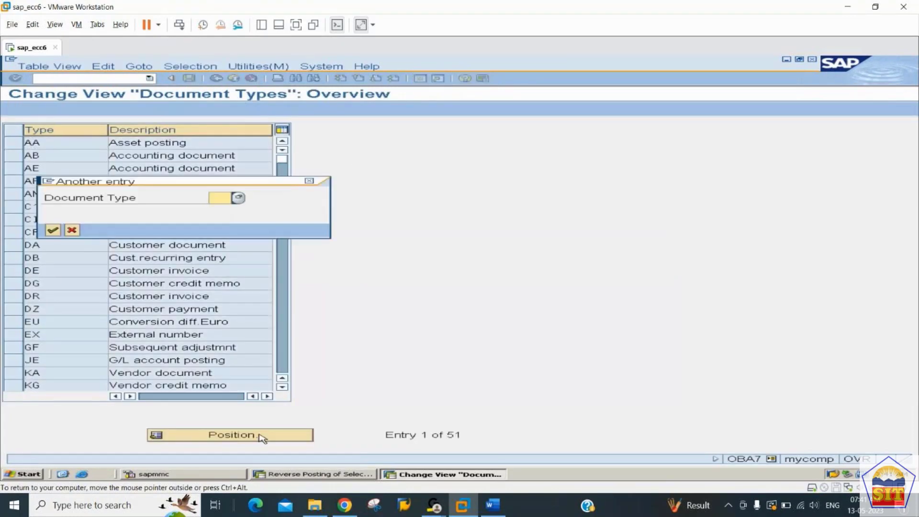
type("kr")
key("Return")
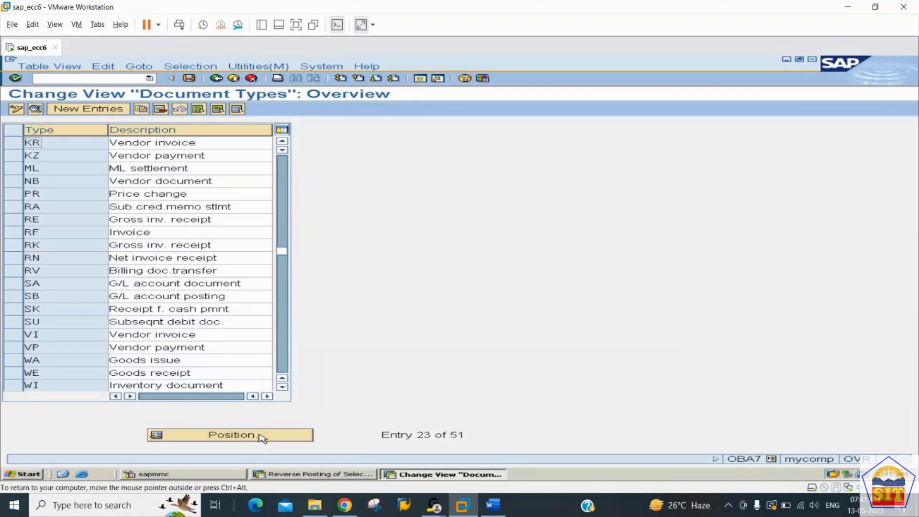
Step: Open document type KR details with number range 19 and request number range information
double_click(79, 142)
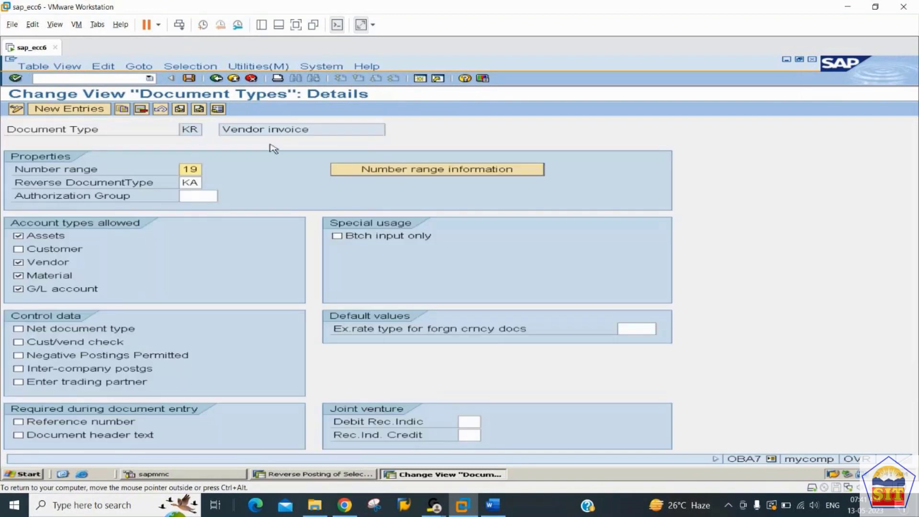
left_click_drag(200, 169, 145, 170)
left_click(417, 174)
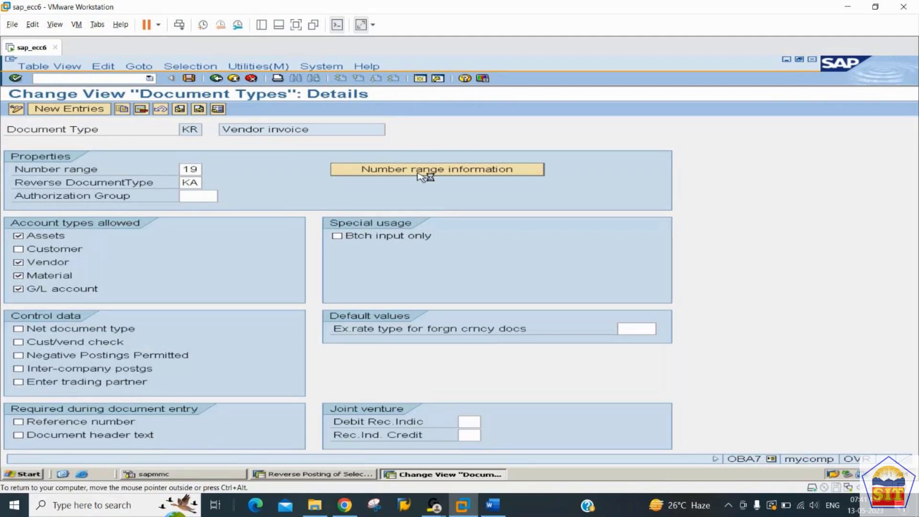
Step: Enter company code 2244, open interval change mode, and start inserting a new interval
type("2244")
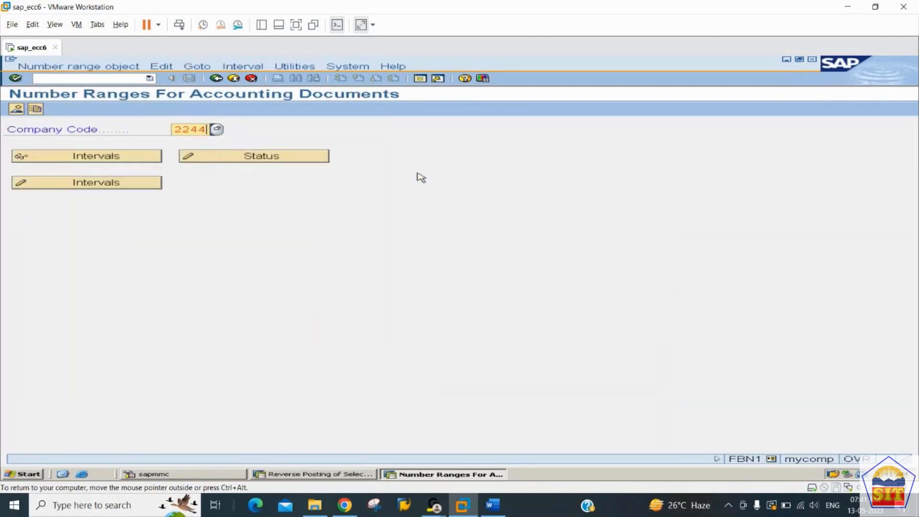
key("Tab")
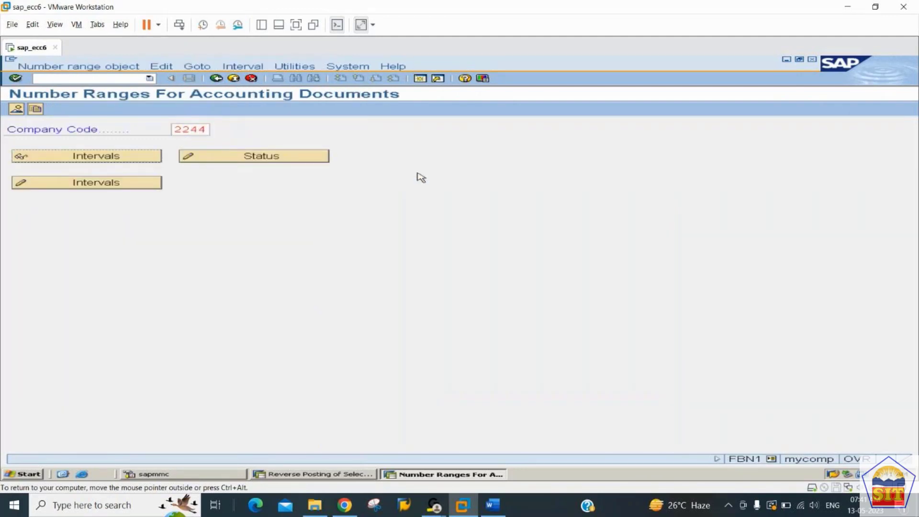
key("Tab")
key("Tab")
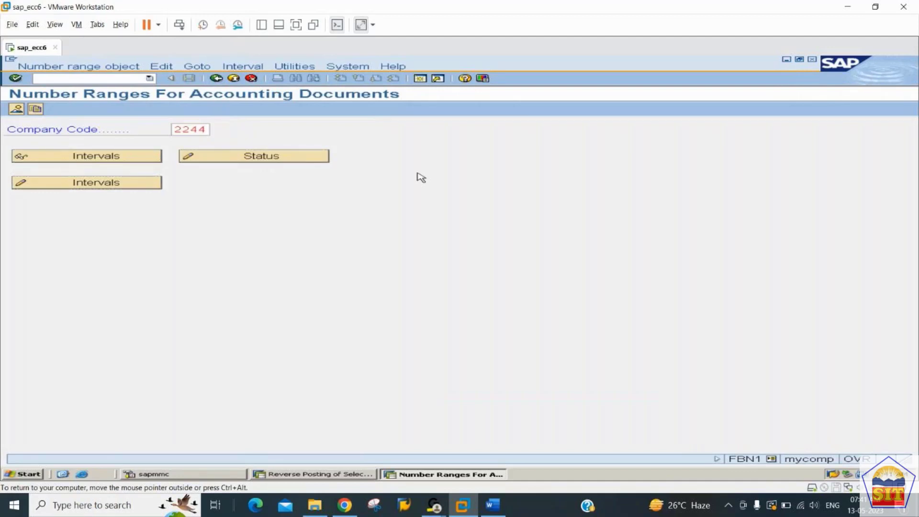
key("Return")
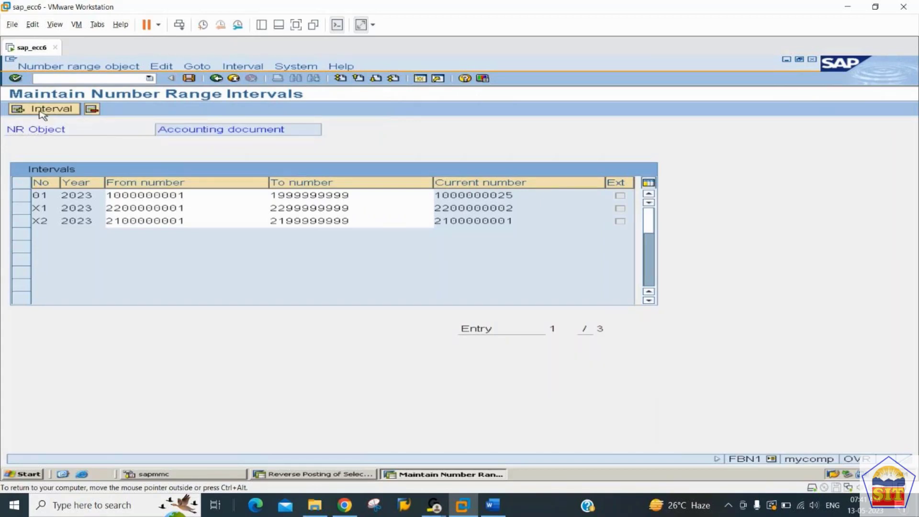
left_click(42, 114)
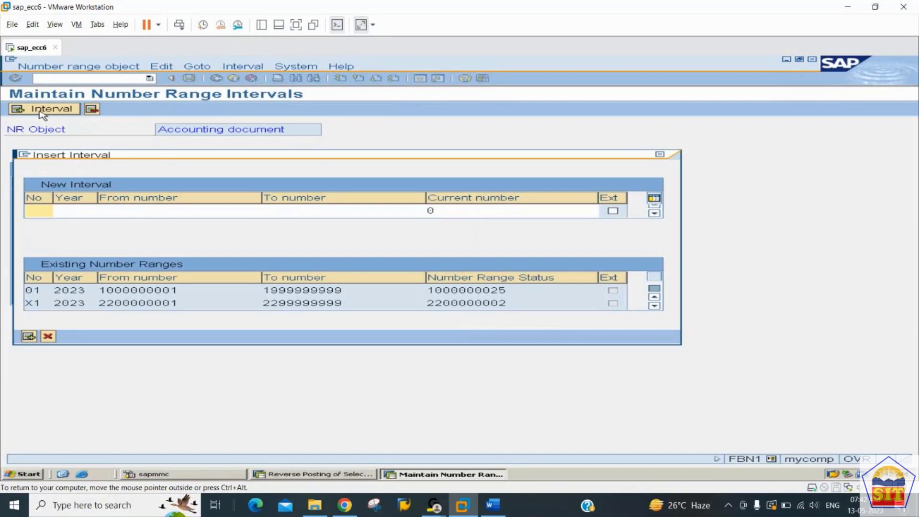
type("19")
key("Tab")
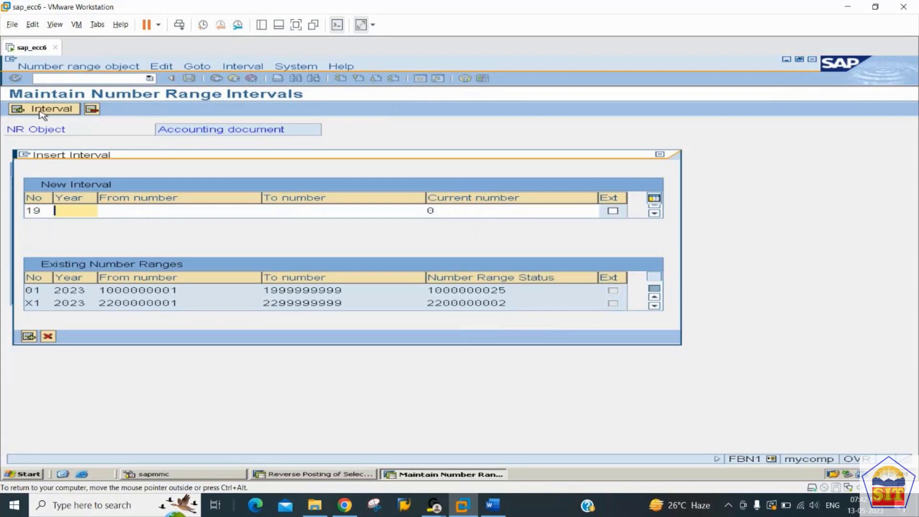
type("2023")
key("Tab")
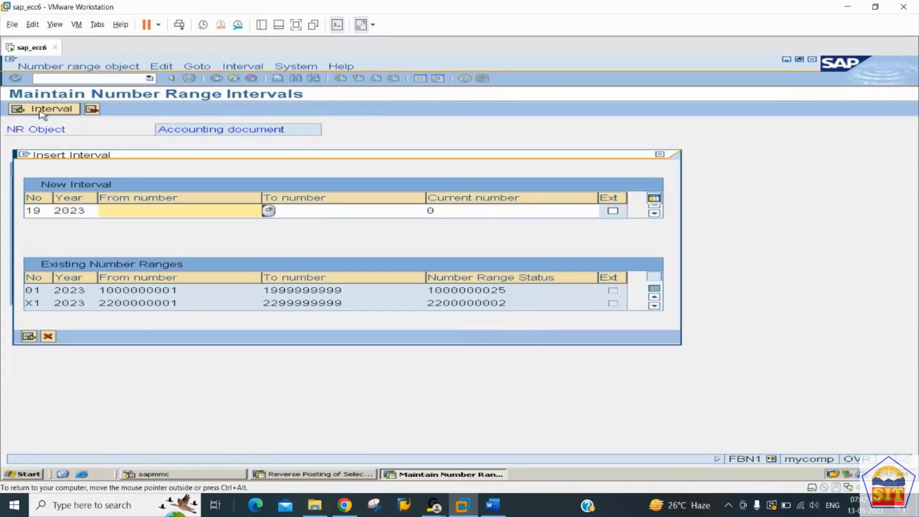
type("1")
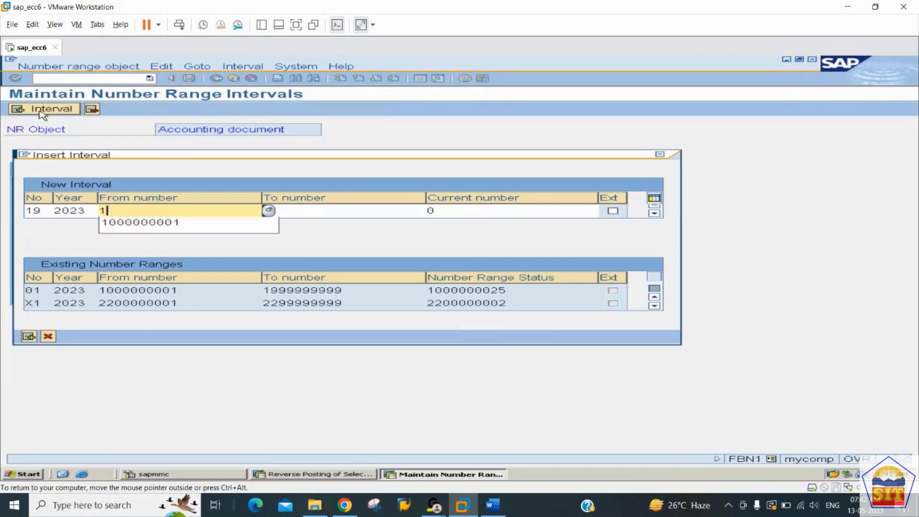
type("900000001")
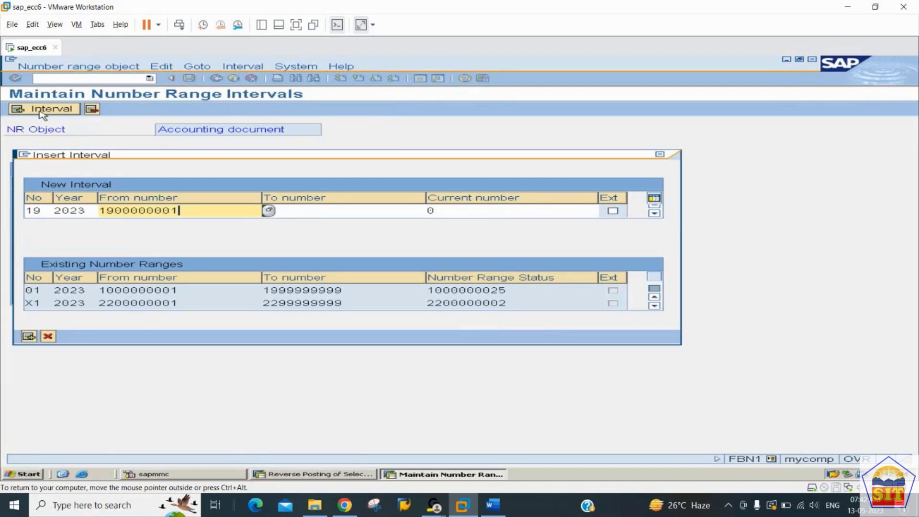
key("Tab")
key("Tab")
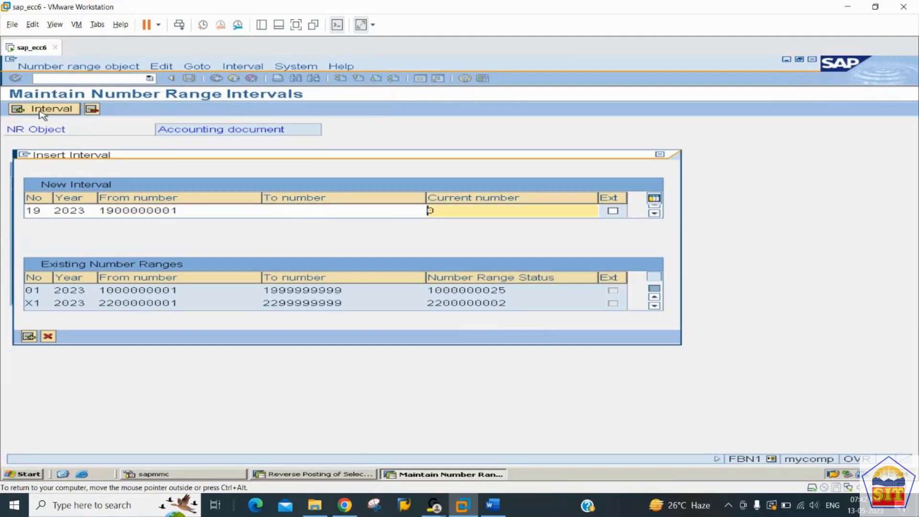
key("shift+Tab")
type("1")
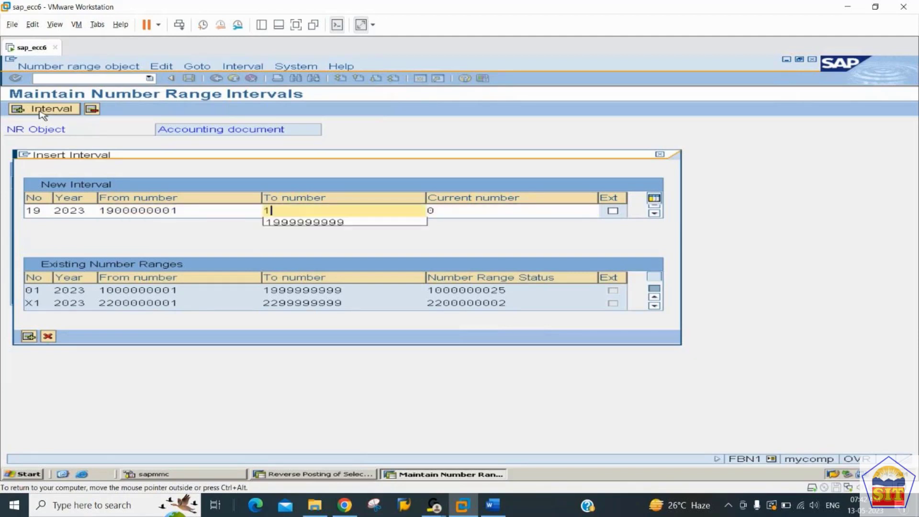
type("9000000")
key("BackSpace")
key("BackSpace")
key("BackSpace")
key("BackSpace")
key("BackSpace")
key("BackSpace")
type("9")
key("Down")
key("Return")
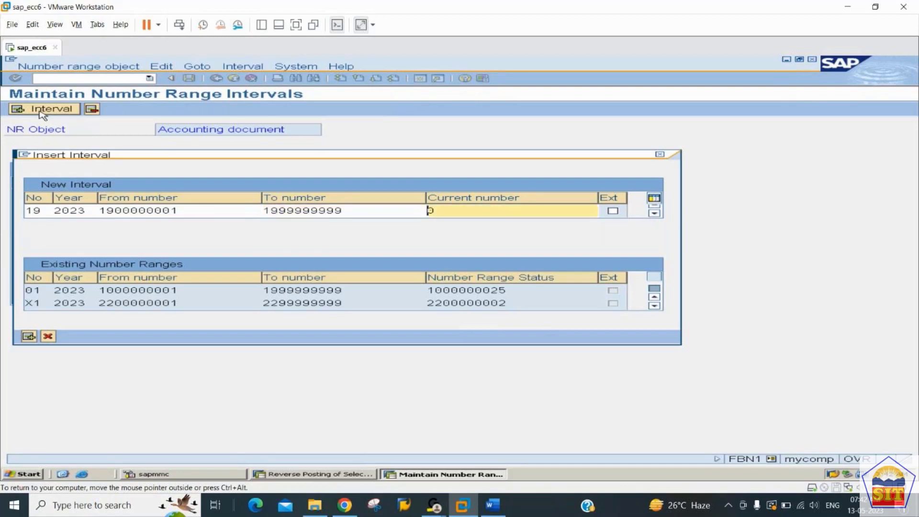
key("Return")
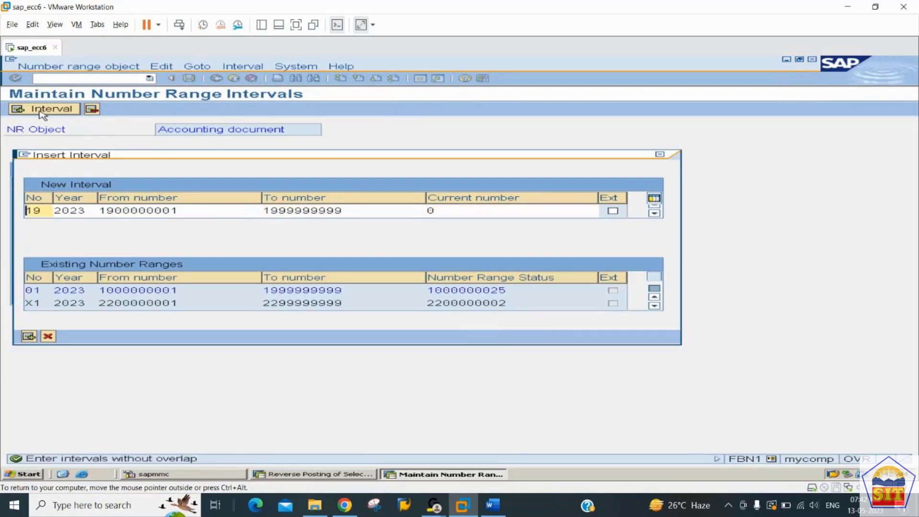
key("Tab")
key("Tab")
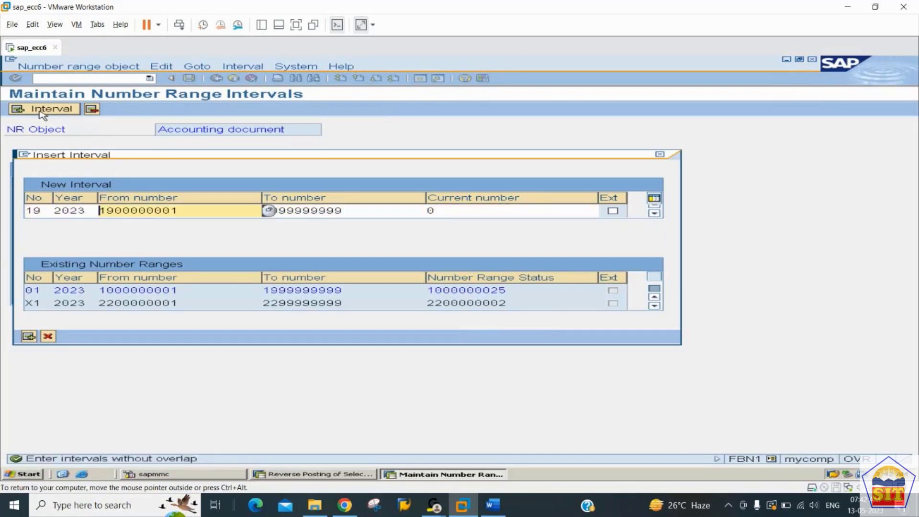
left_click(654, 306)
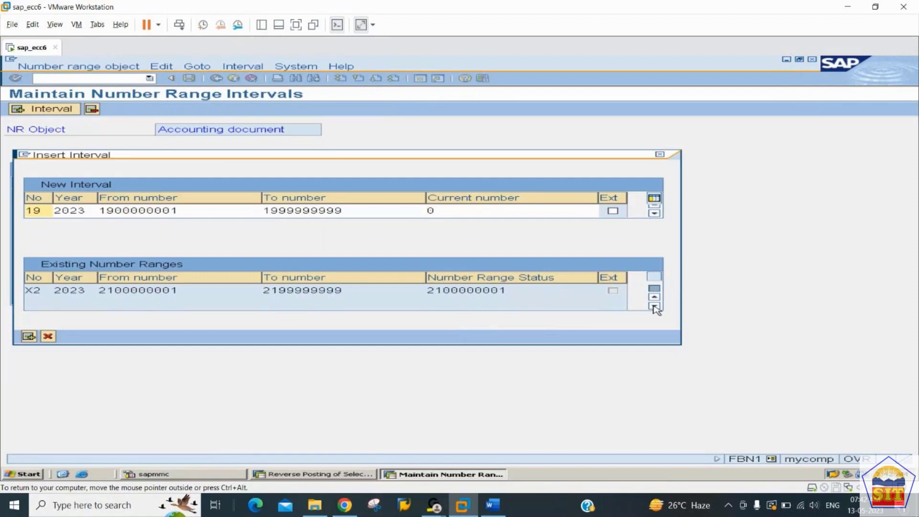
left_click(195, 210)
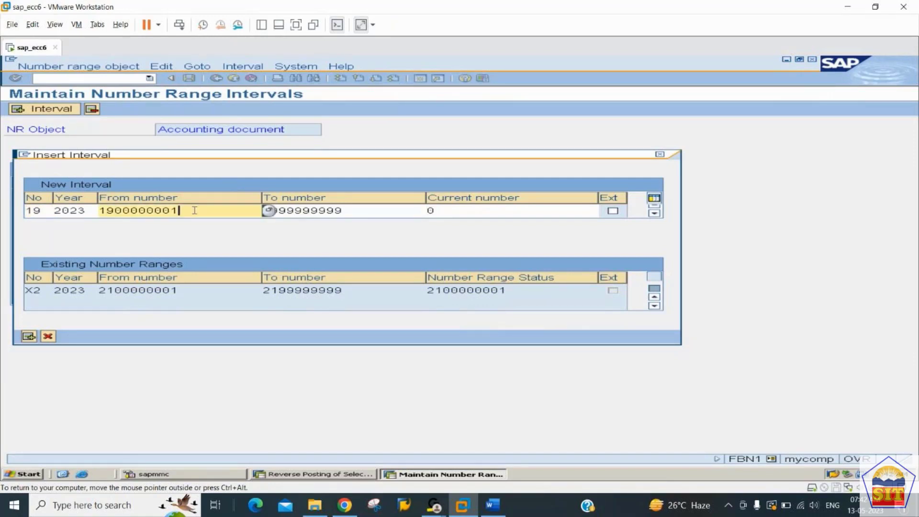
key("BackSpace")
key("BackSpace")
key("BackSpace")
key("BackSpace")
key("BackSpace")
key("BackSpace")
key("BackSpace")
key("BackSpace")
key("BackSpace")
key("BackSpace")
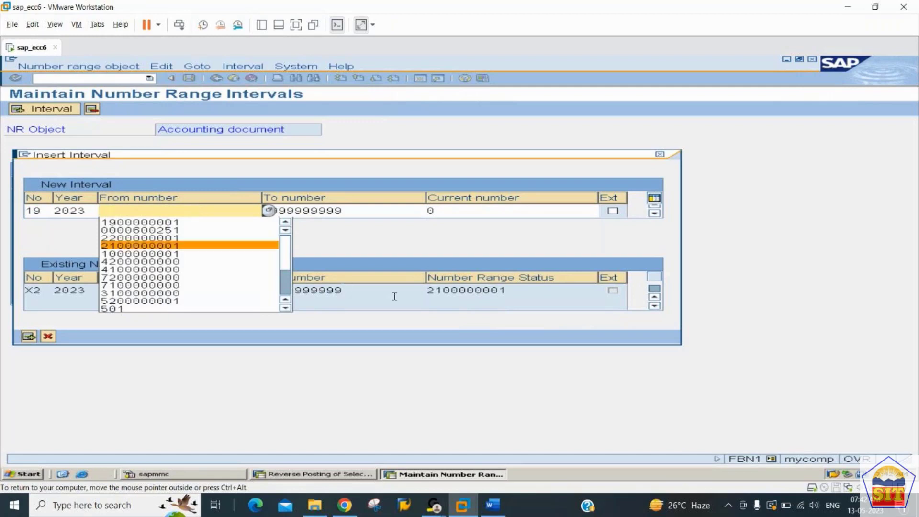
type("22")
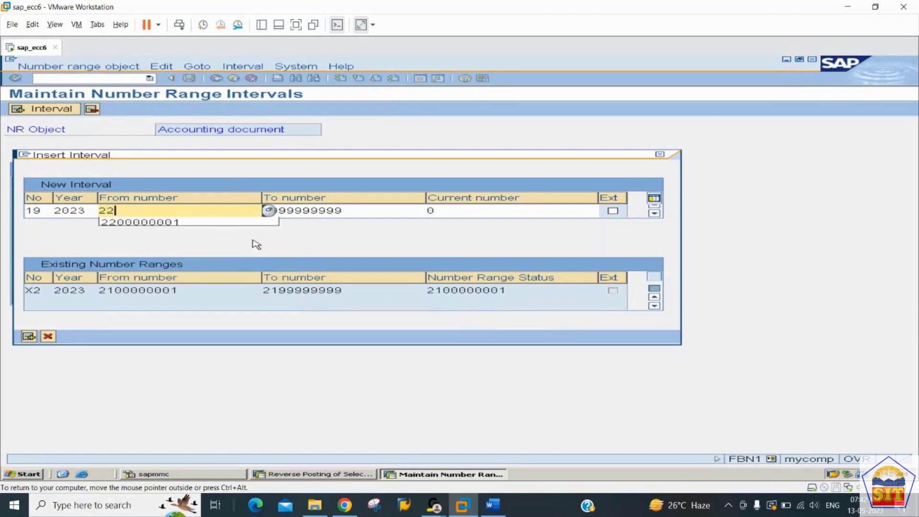
key("Down")
key("Tab")
type("22")
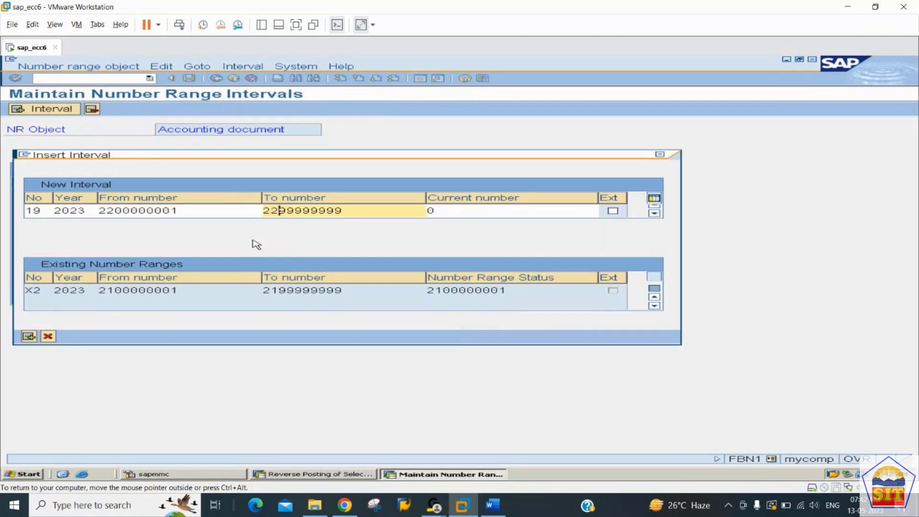
key("Return")
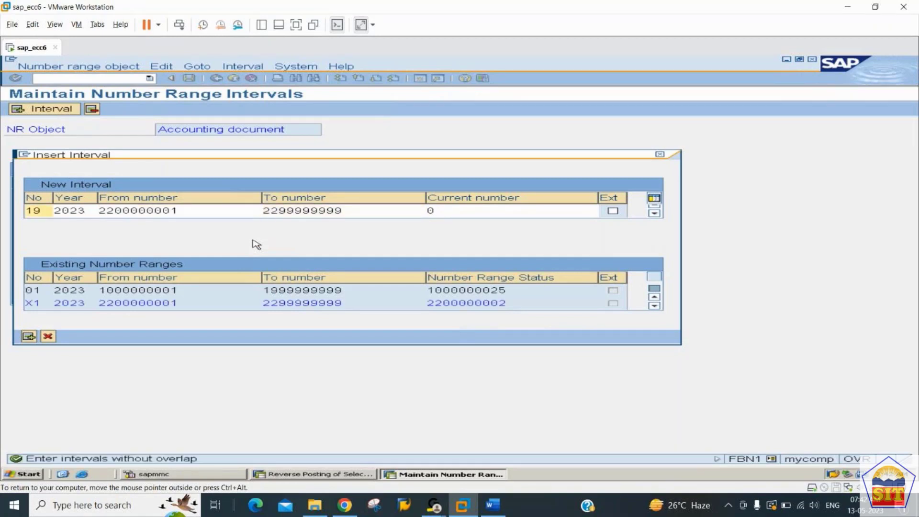
left_click(106, 211)
key("Delete")
type("3")
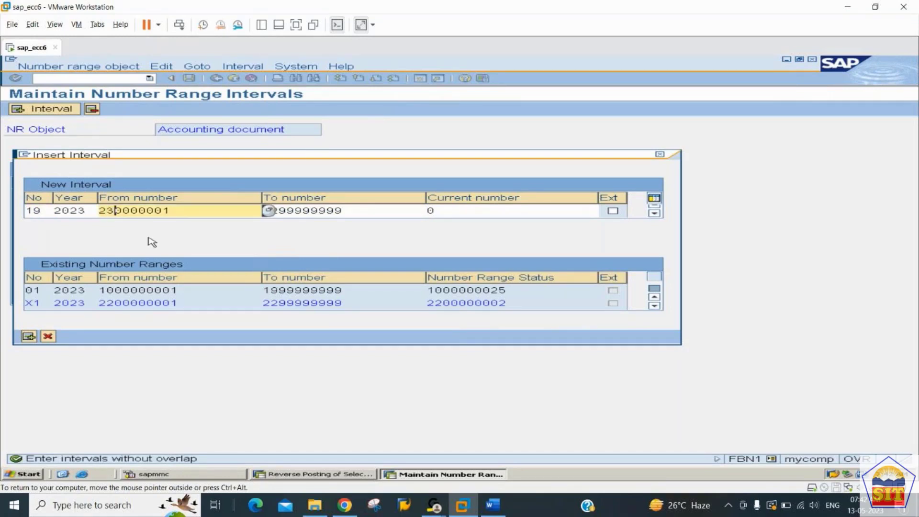
type("000000001")
key("Tab")
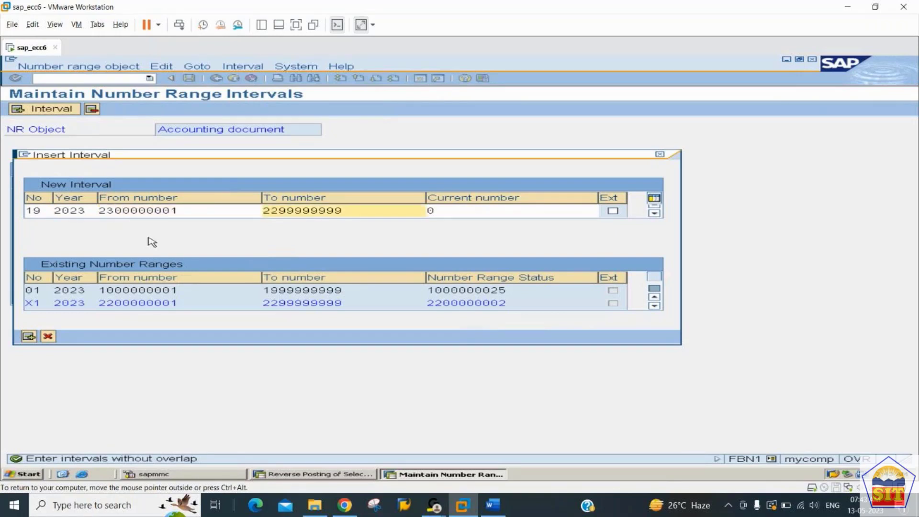
key("Right")
key("Right")
key("Left")
type("3")
key("Return")
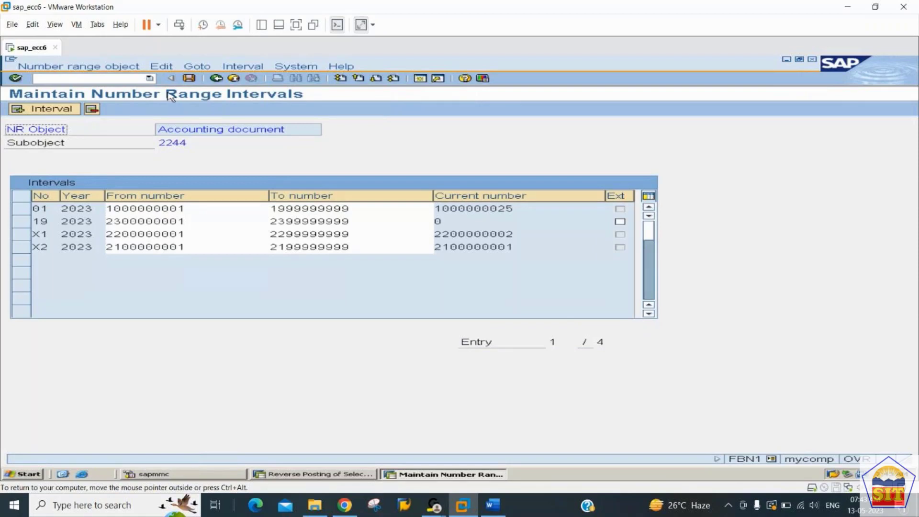
Step: Save interval 19, dismiss the transport notice, and check the Word configuration notes
left_click(189, 78)
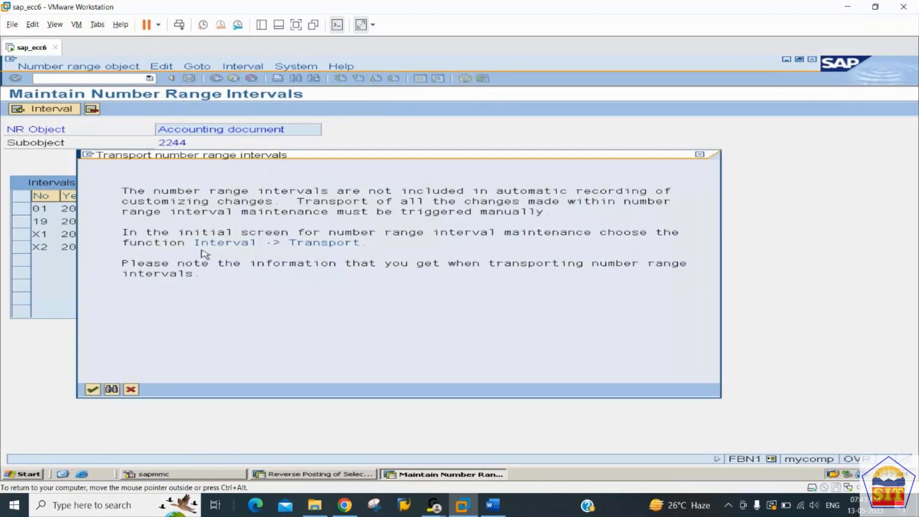
key("Return")
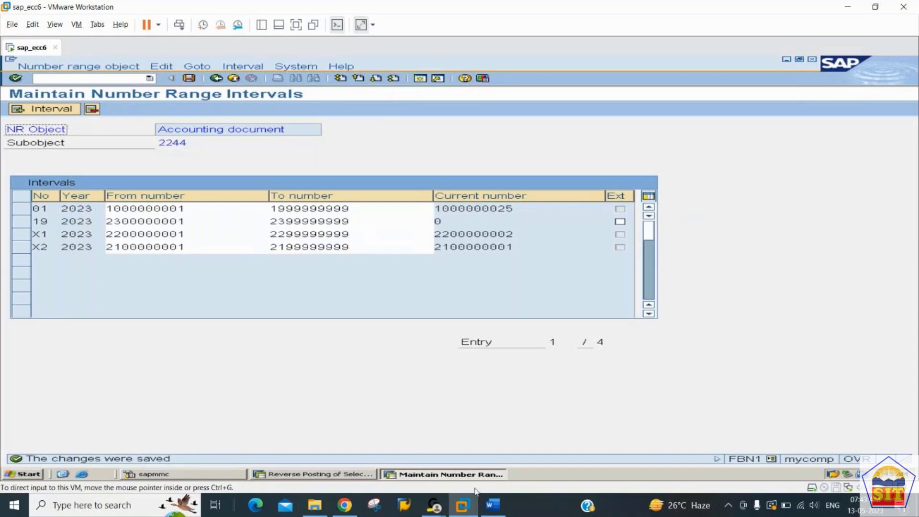
left_click(493, 505)
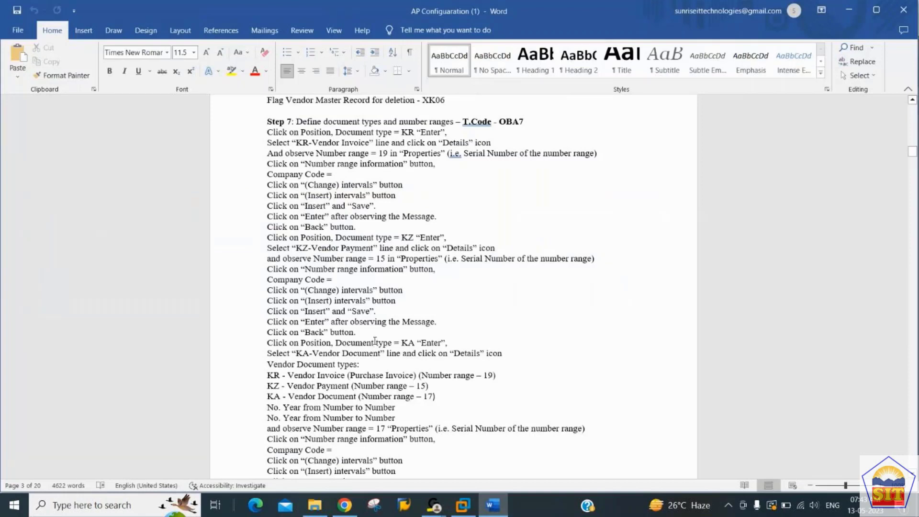
key("alt+Tab")
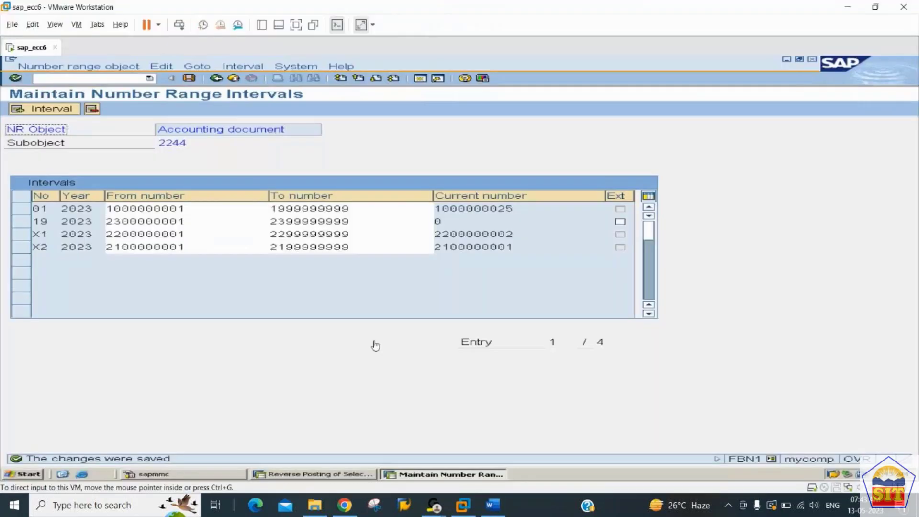
Step: Go back to the OBA7 Document Types overview to look up another document type
left_click(217, 78)
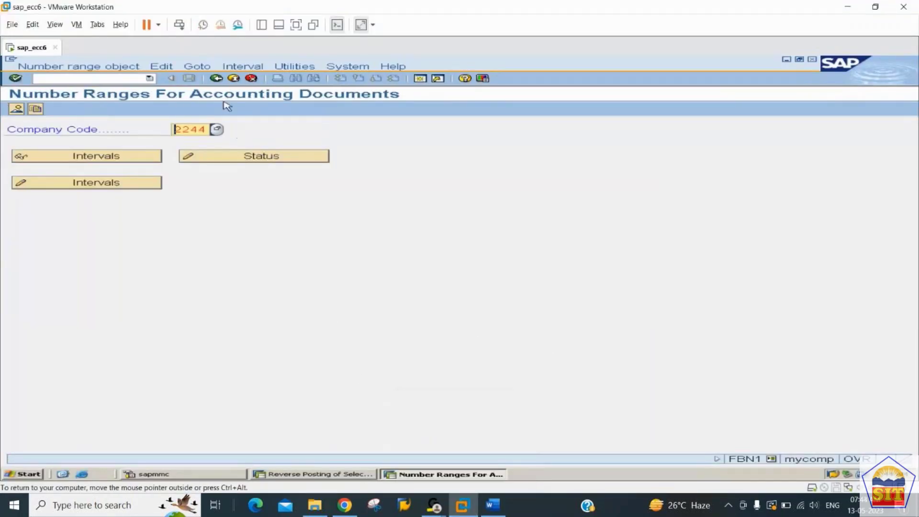
left_click(217, 78)
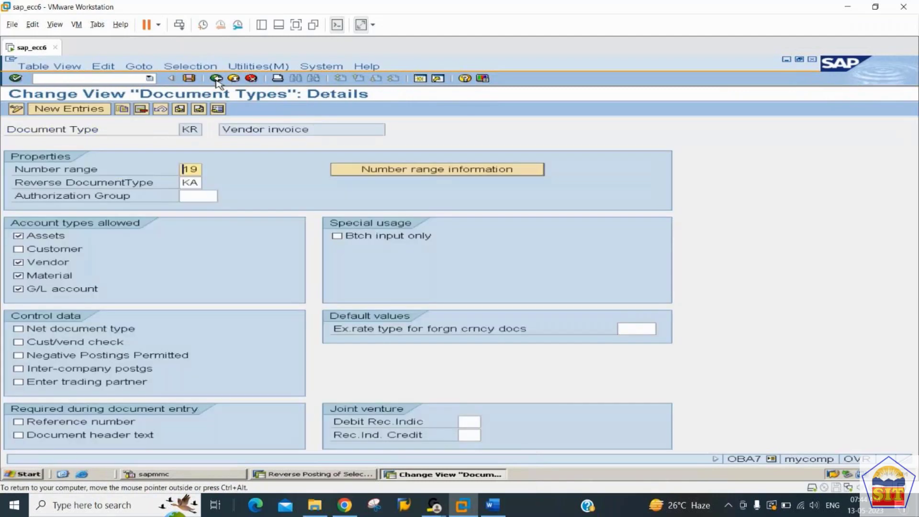
left_click(216, 78)
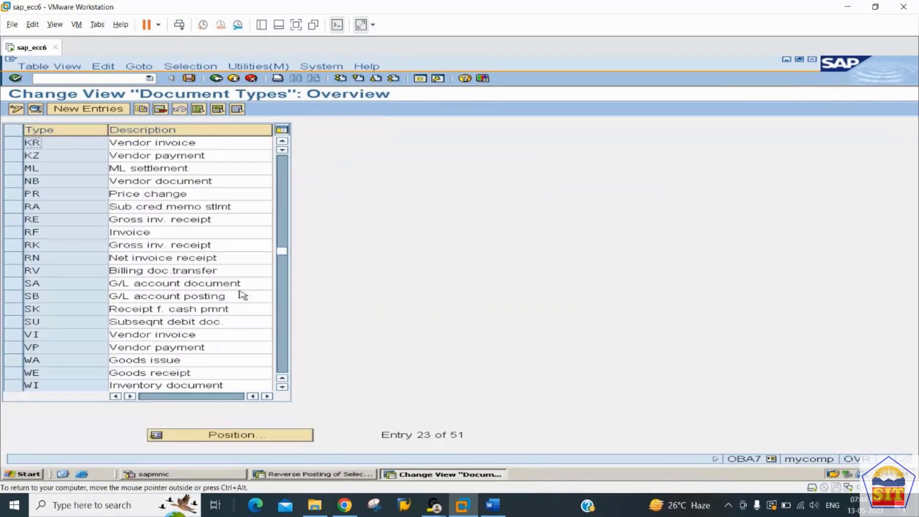
left_click(230, 435)
Step: Position the list to document type KZ and confirm it uses number range 15
type("kz")
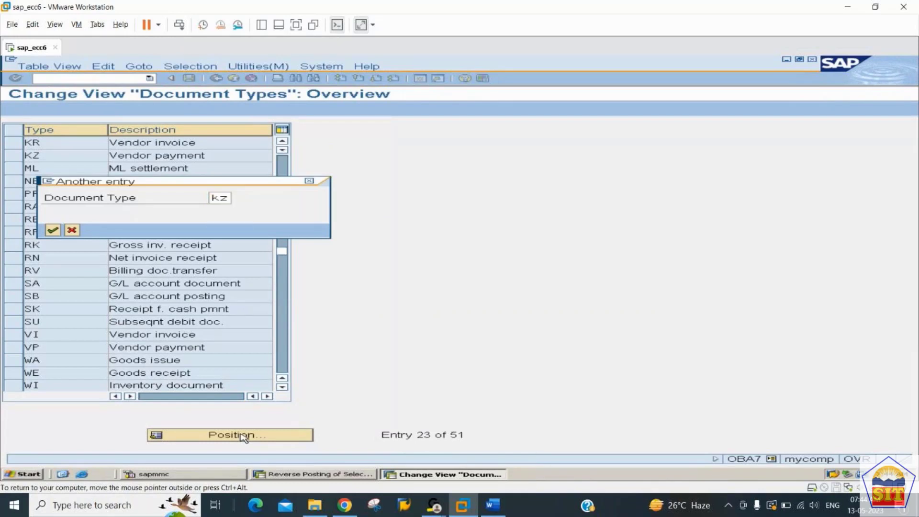
key("Return")
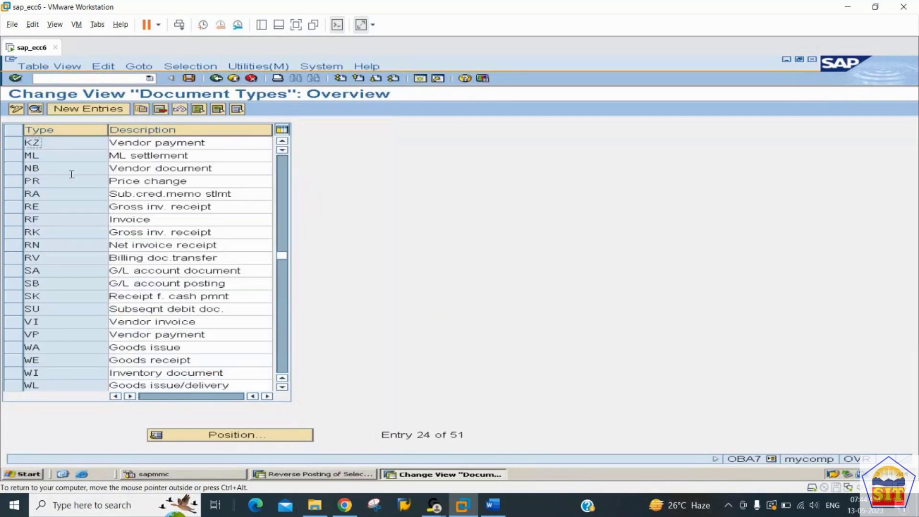
left_click(35, 108)
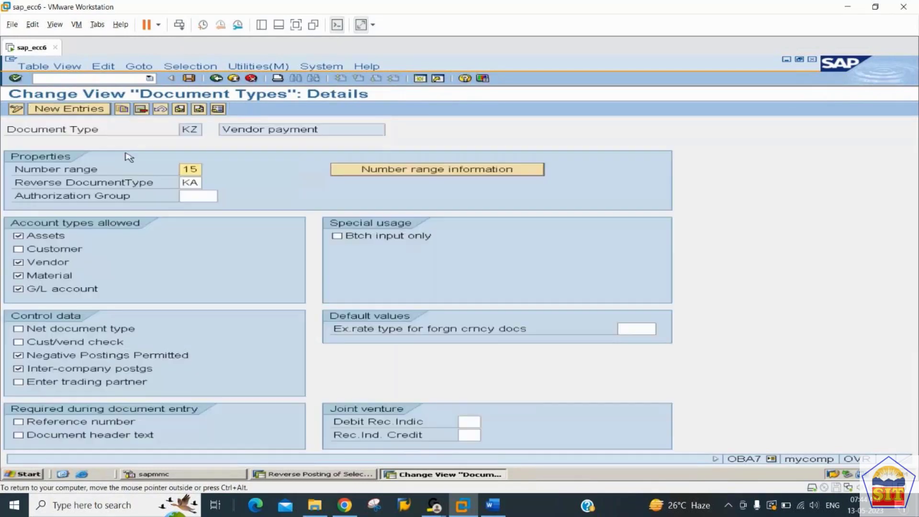
left_click_drag(182, 169, 218, 169)
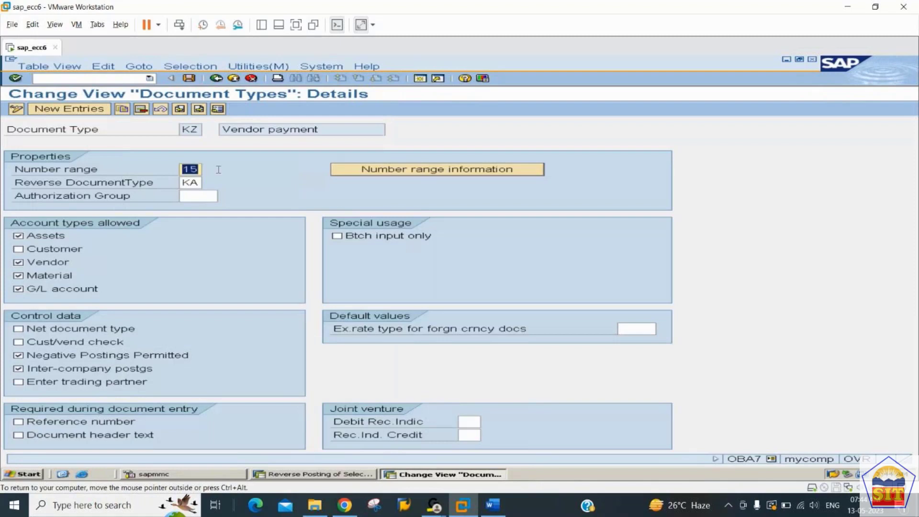
Step: Open the accounting document number range intervals for company code 2244 for editing
left_click(428, 174)
type("2244")
key("Tab")
key("Tab")
key("Tab")
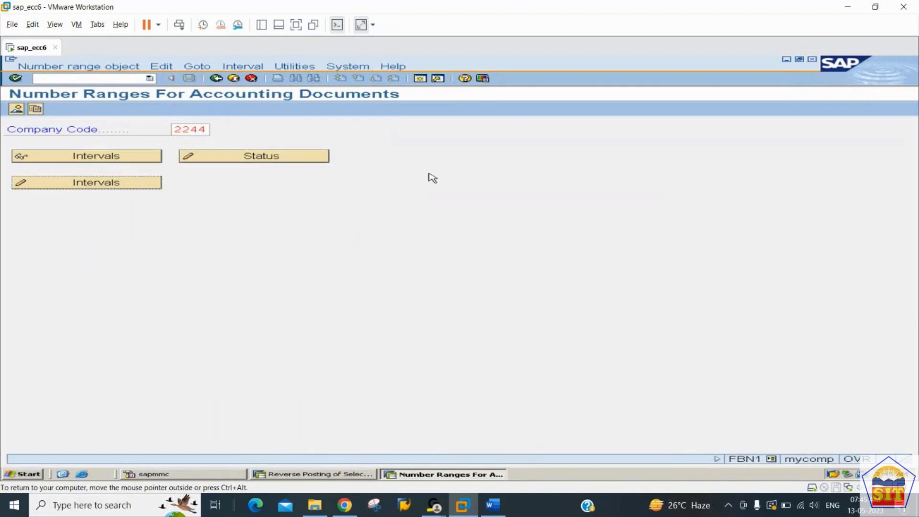
key("Return")
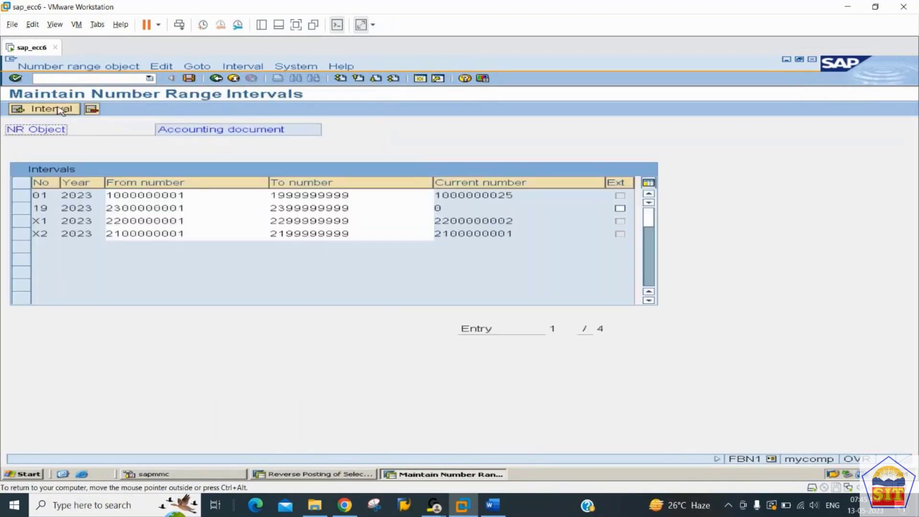
Step: Insert a new number range interval 15 for year 2023
left_click(60, 111)
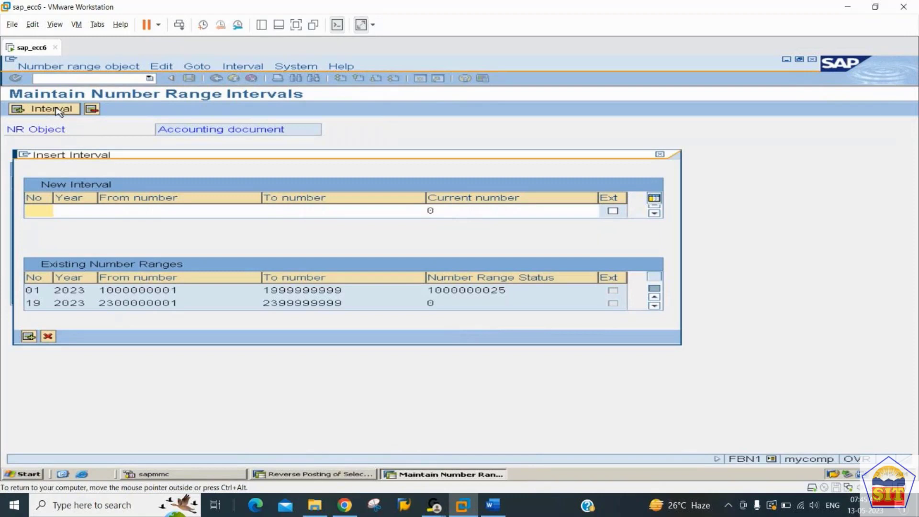
type("15")
key("Tab")
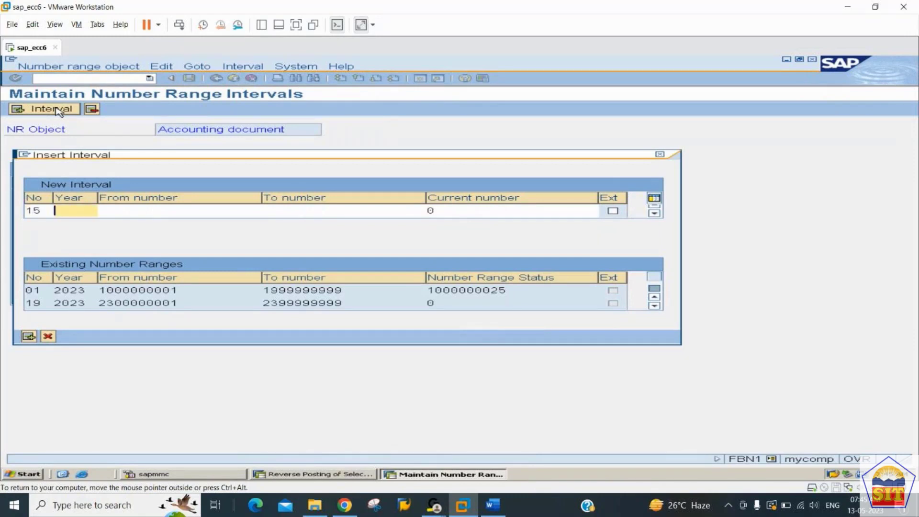
type("2023")
key("Tab")
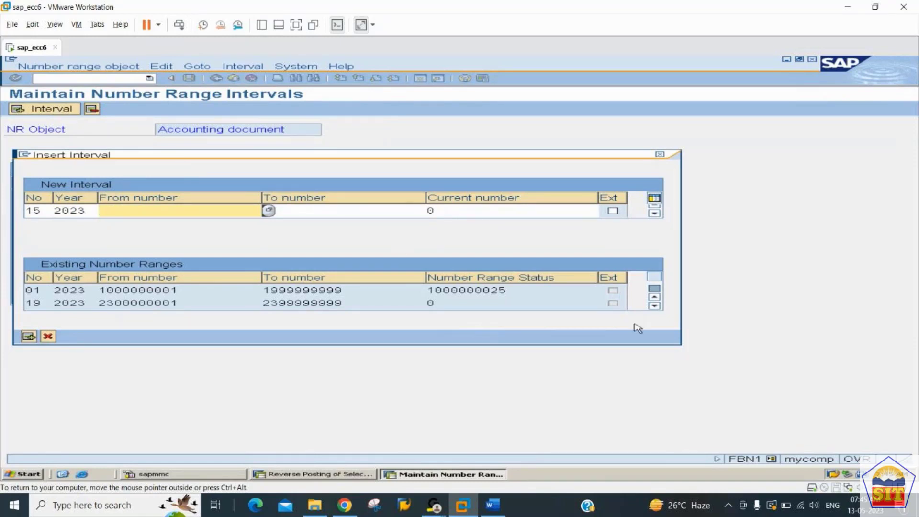
left_click(654, 306)
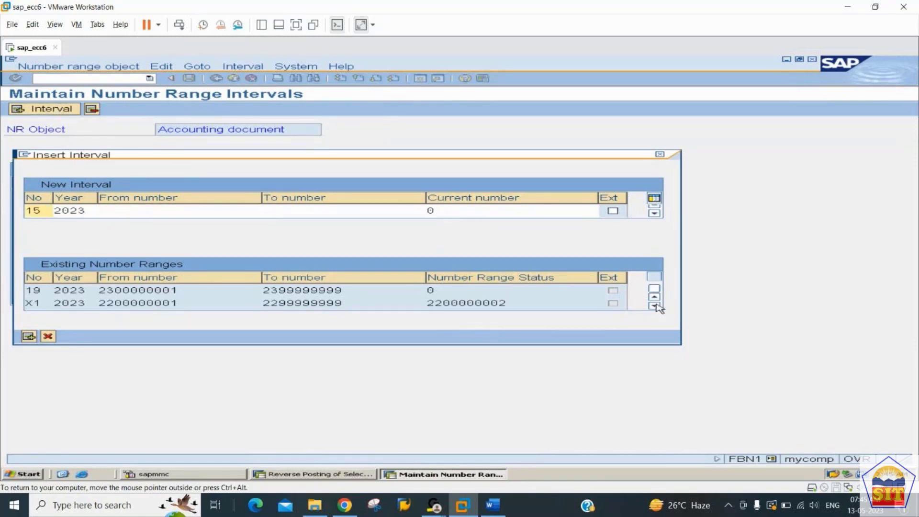
left_click(654, 306)
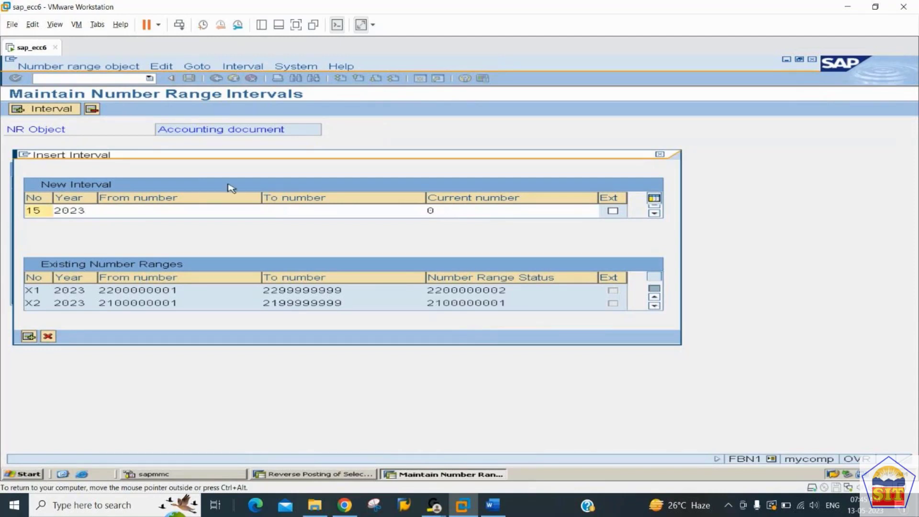
left_click(203, 211)
type("24")
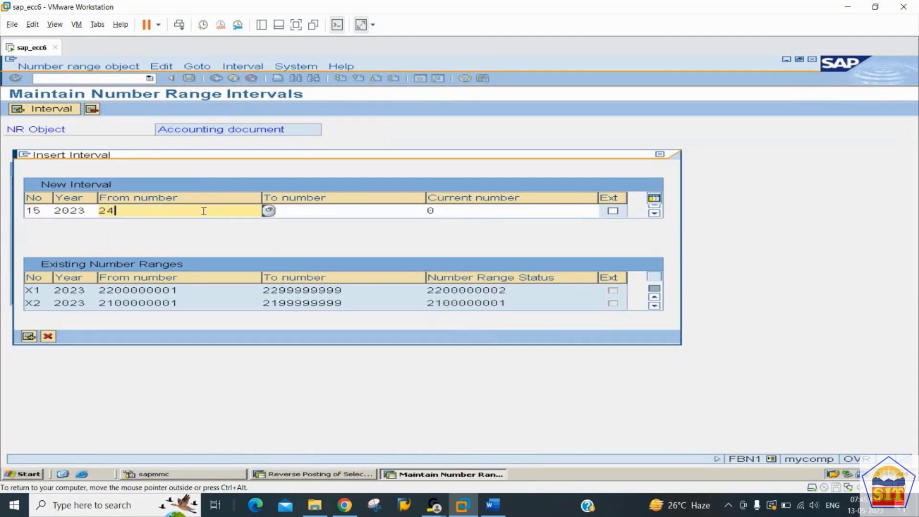
type("00000000")
key("BackSpace")
type("1")
key("Tab")
type("249")
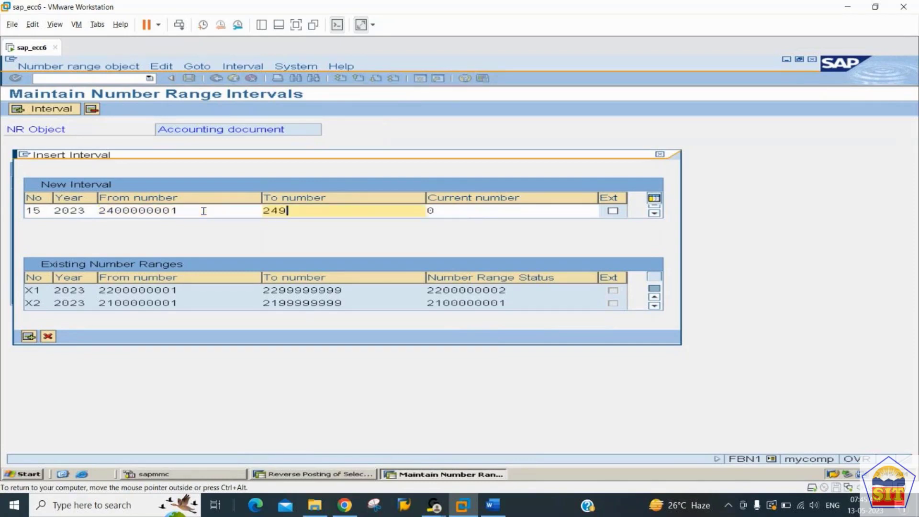
type("9999999")
key("Return")
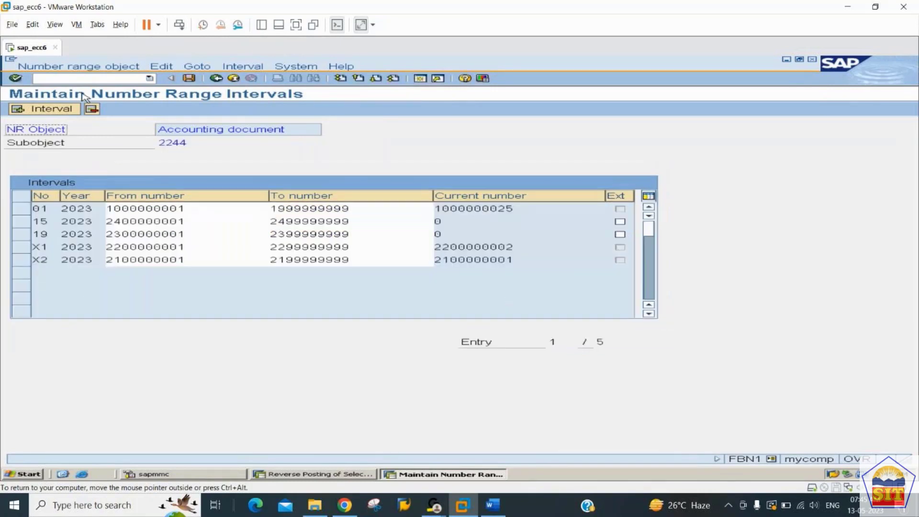
left_click(190, 78)
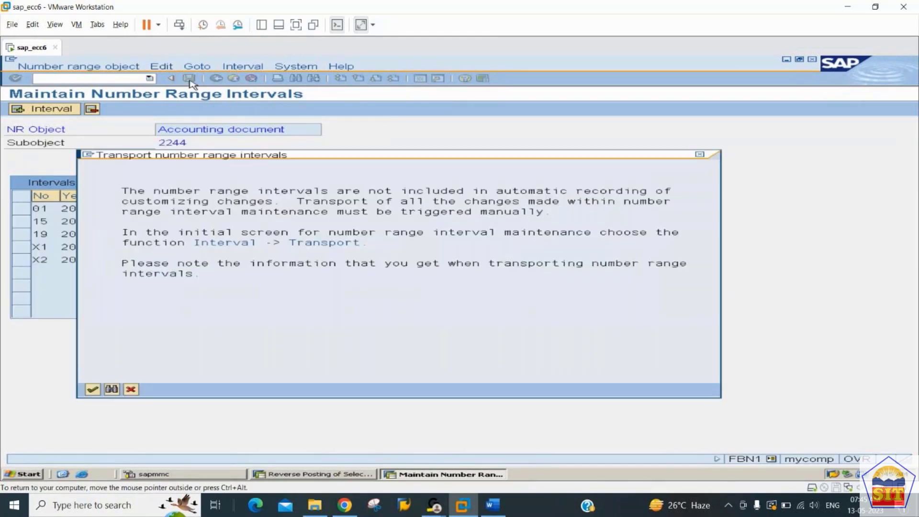
key("Return")
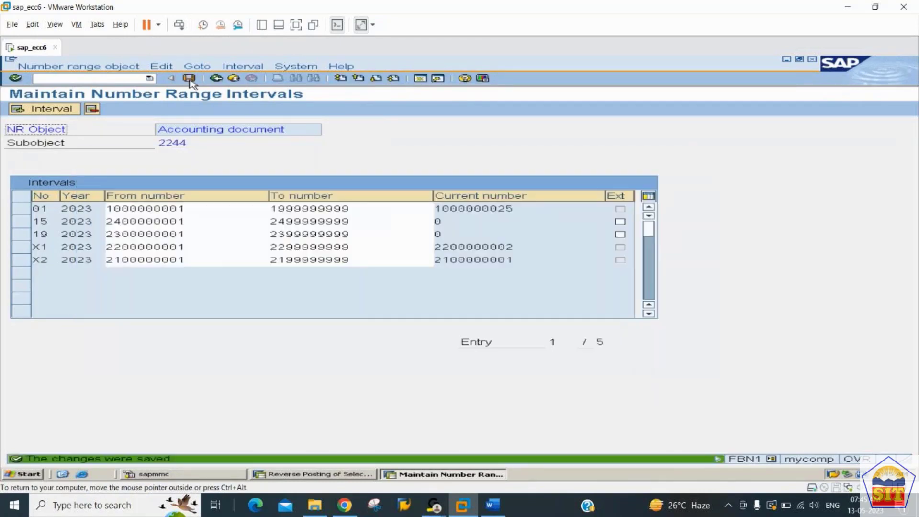
left_click(216, 78)
Step: Return to the document types list, position to KA, and open its details showing range 17
left_click(217, 78)
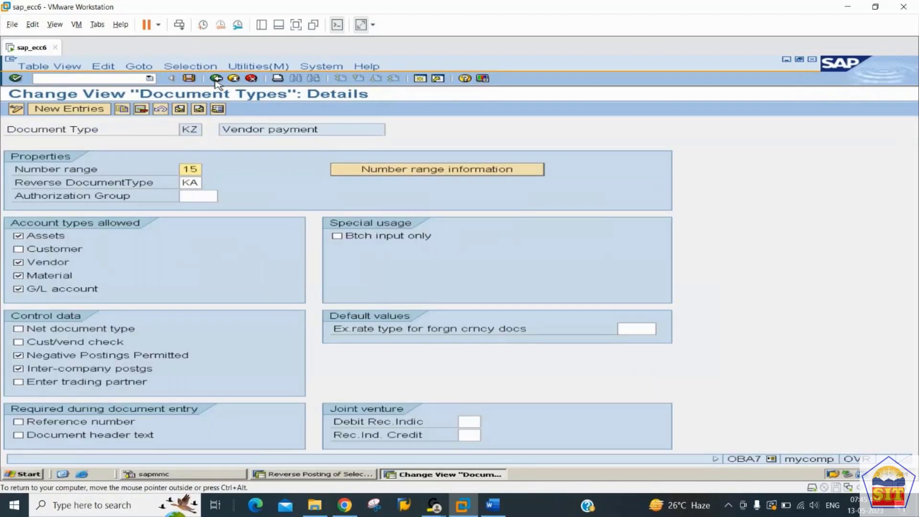
left_click(216, 79)
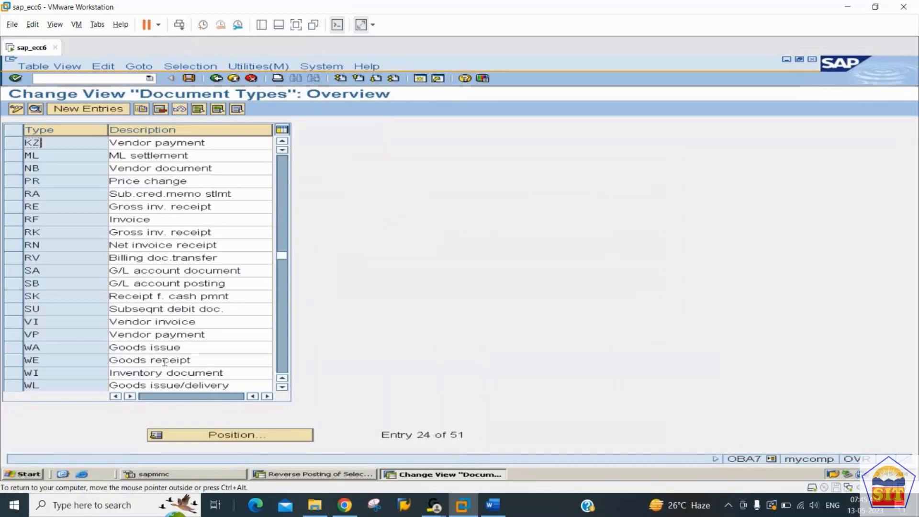
left_click(224, 435)
type("ka")
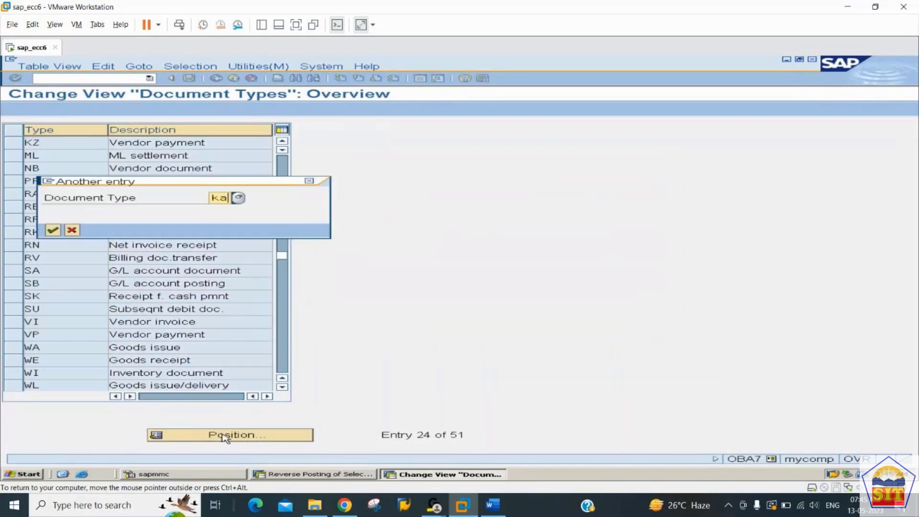
key("Return")
left_click(35, 110)
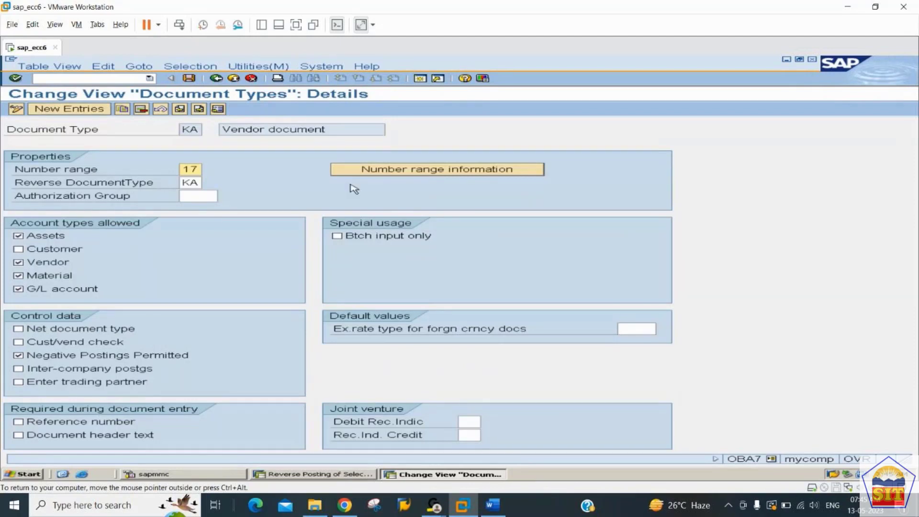
Step: Open the accounting document number range intervals for company code 2244 for editing
left_click(416, 170)
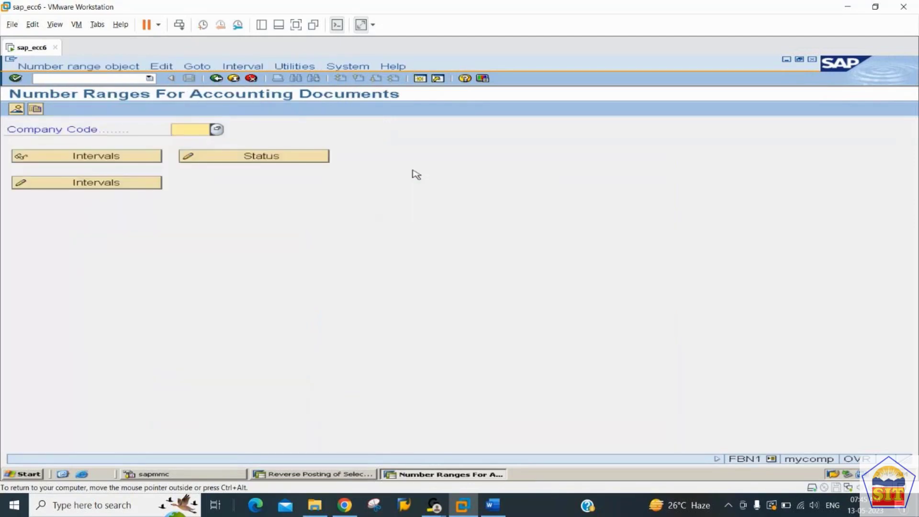
type("2244")
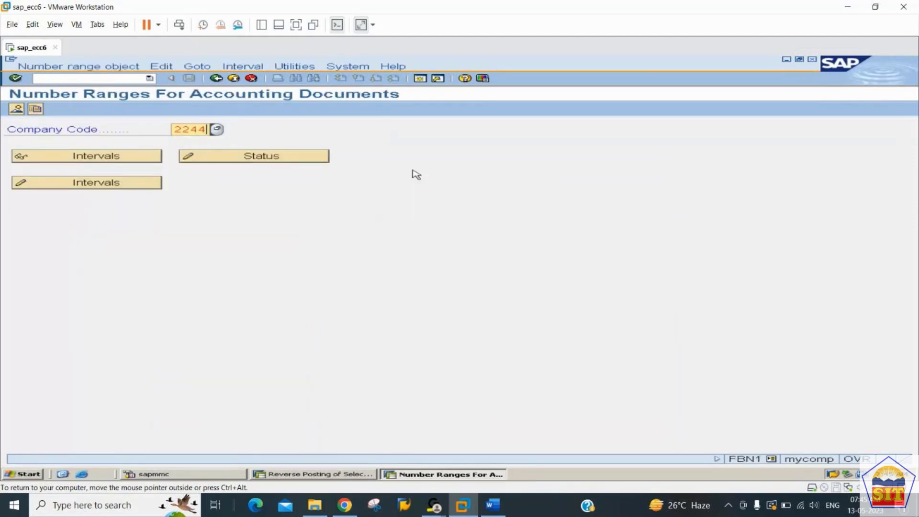
key("Tab")
key("Tab")
key("Tab")
key("Return")
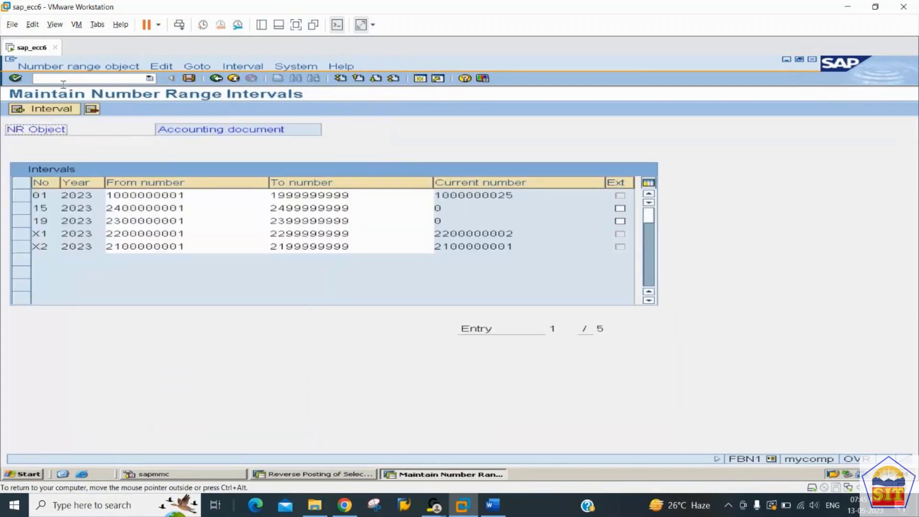
left_click(59, 111)
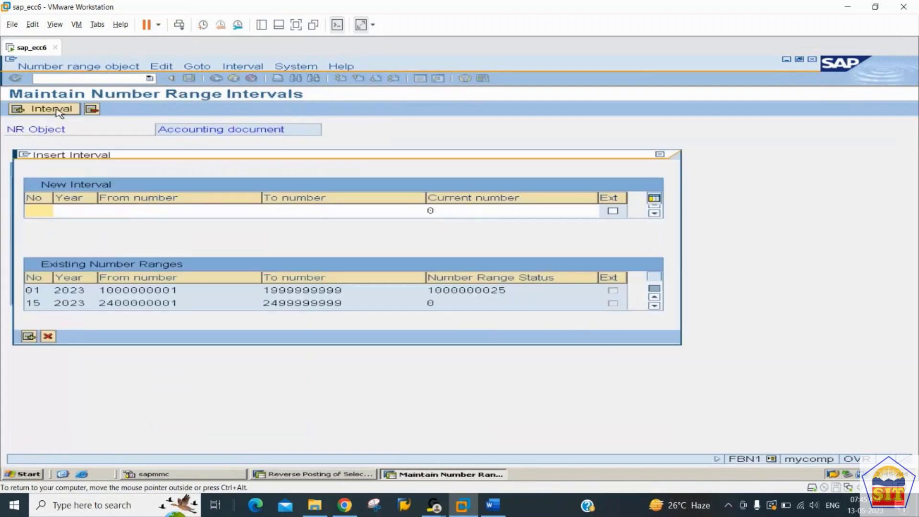
type("17")
key("Tab")
type("2")
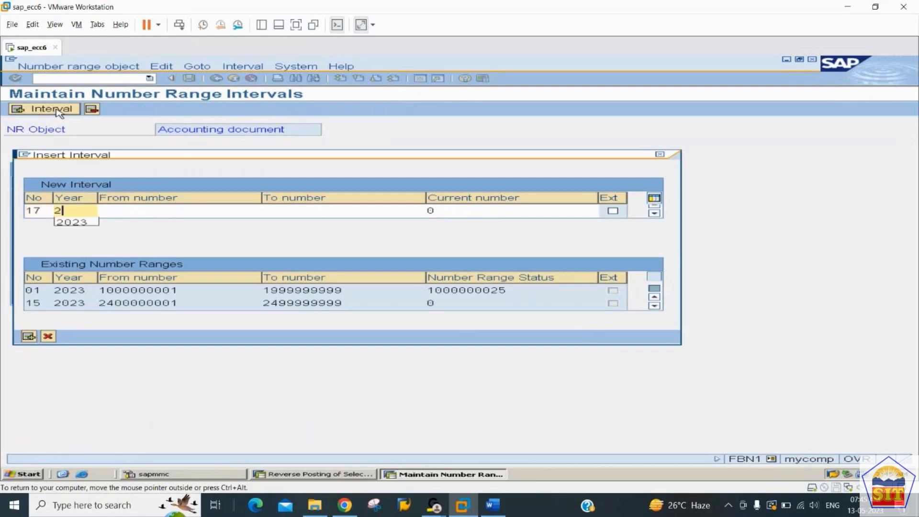
type("023")
key("Tab")
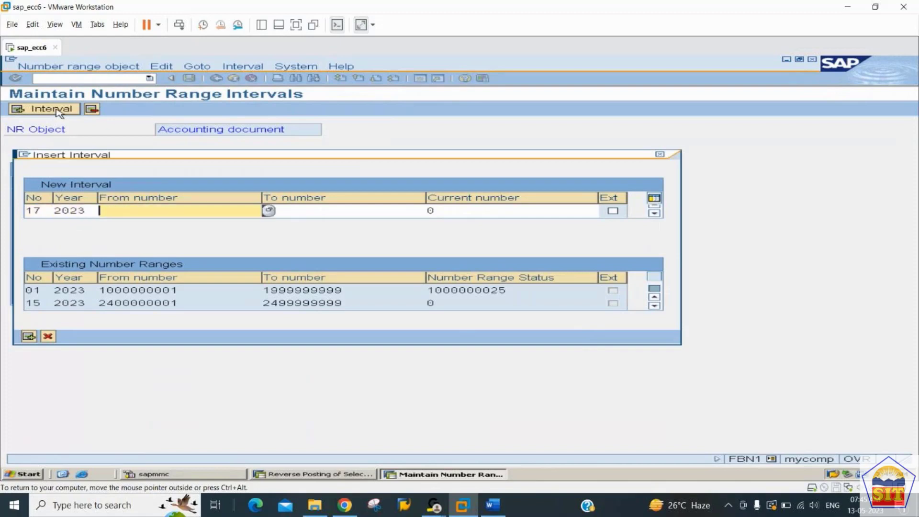
type("2500000001")
key("Tab")
key("shift+Tab")
key("BackSpace")
type("1")
key("Tab")
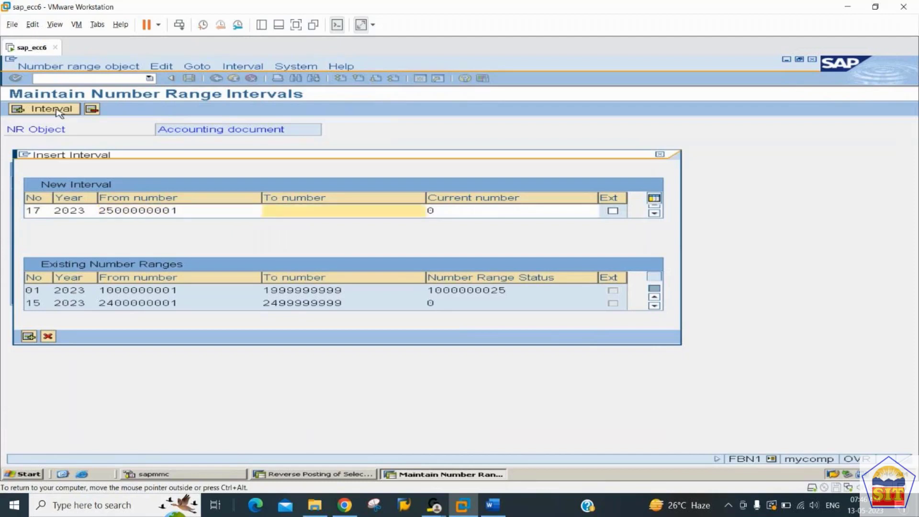
type("2599999999")
key("Return")
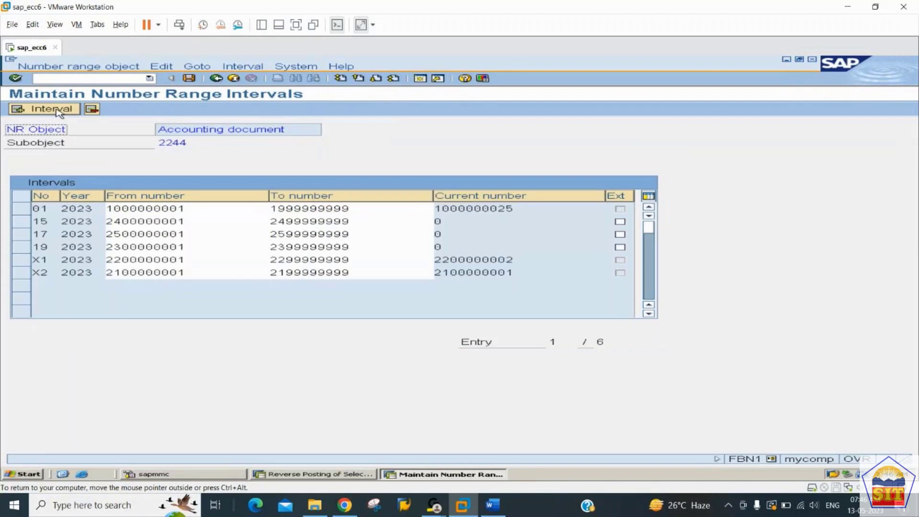
key("ctrl+s")
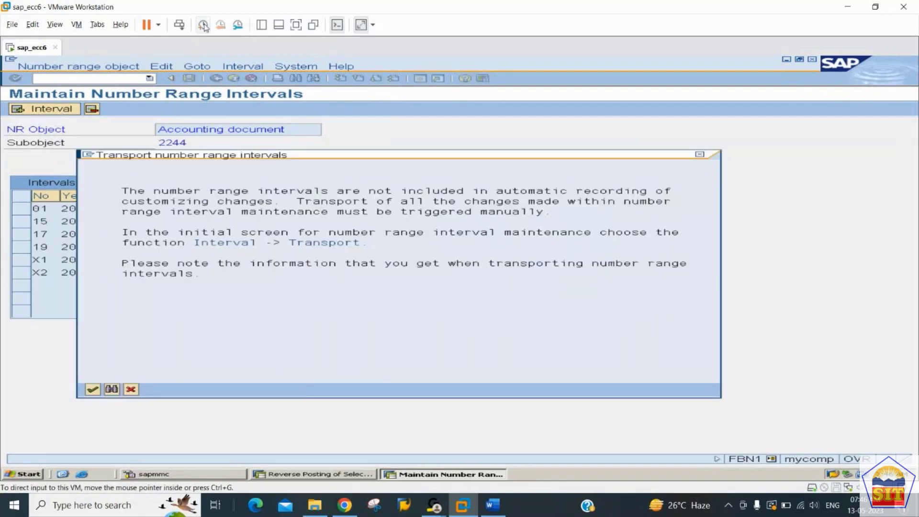
left_click(493, 506)
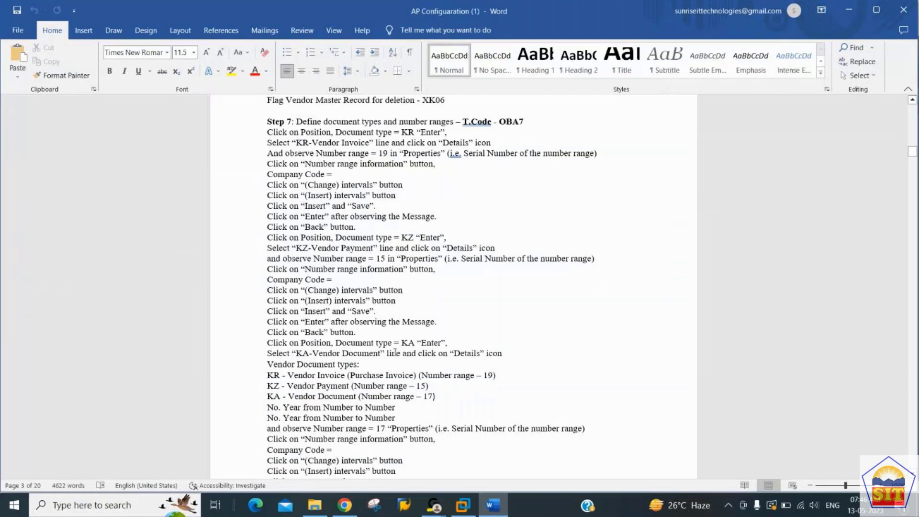
Step: Scroll the AP notes to Step 8, posting a purchase invoice with F-43
scroll(396, 352, "down", 6)
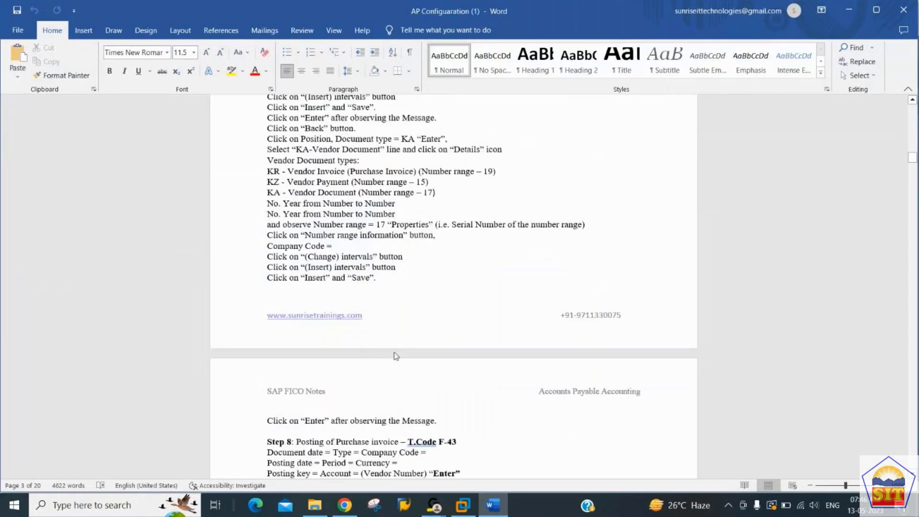
scroll(395, 353, "down", 3)
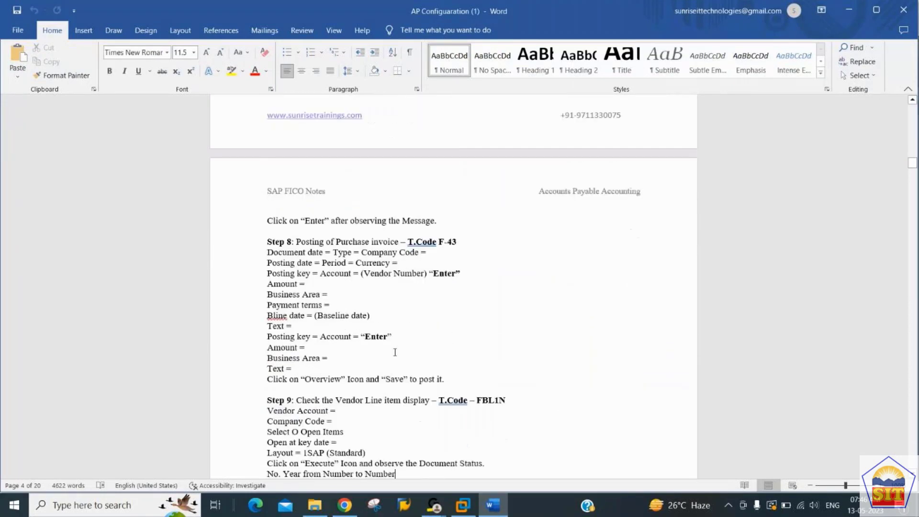
key("Up")
key("Up")
key("Up")
key("Up")
key("Up")
key("Up")
key("Up")
key("Up")
key("Up")
key("Up")
key("Up")
key("Up")
key("Up")
key("Up")
key("Up")
key("Up")
key("Up")
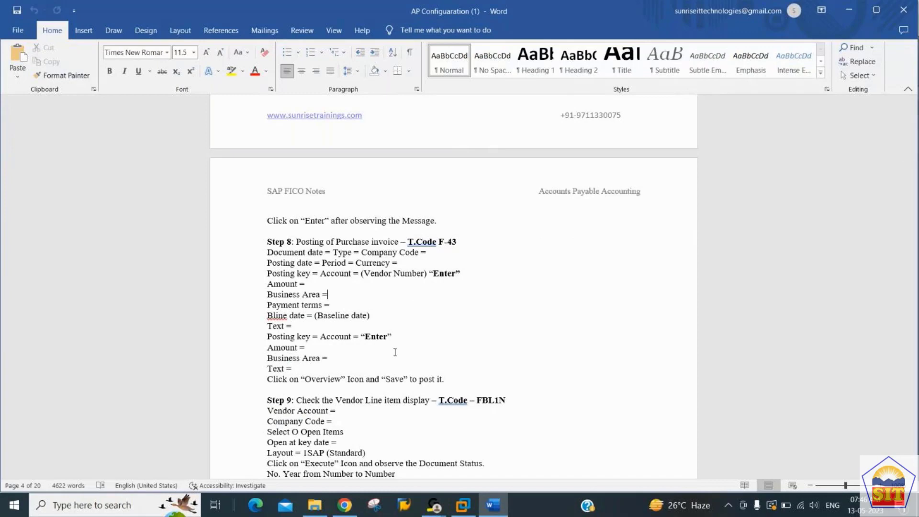
key("alt+Tab")
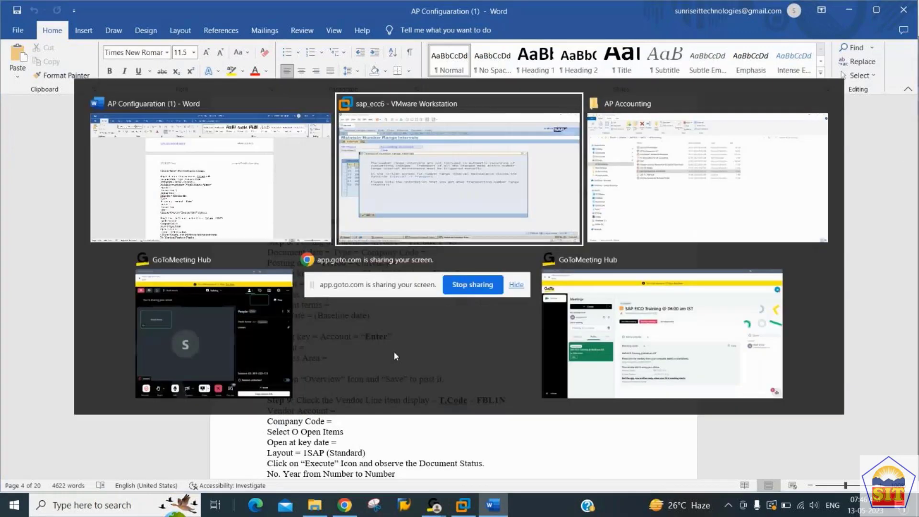
Step: Dismiss the transport notice and start transaction F-43 with /nf-43
key("Return")
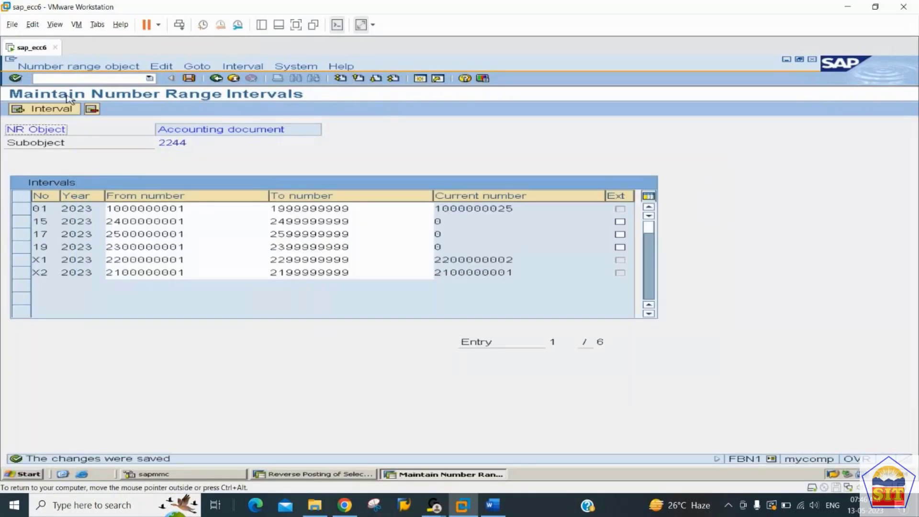
left_click(96, 79)
type("/nf-43")
key("Return")
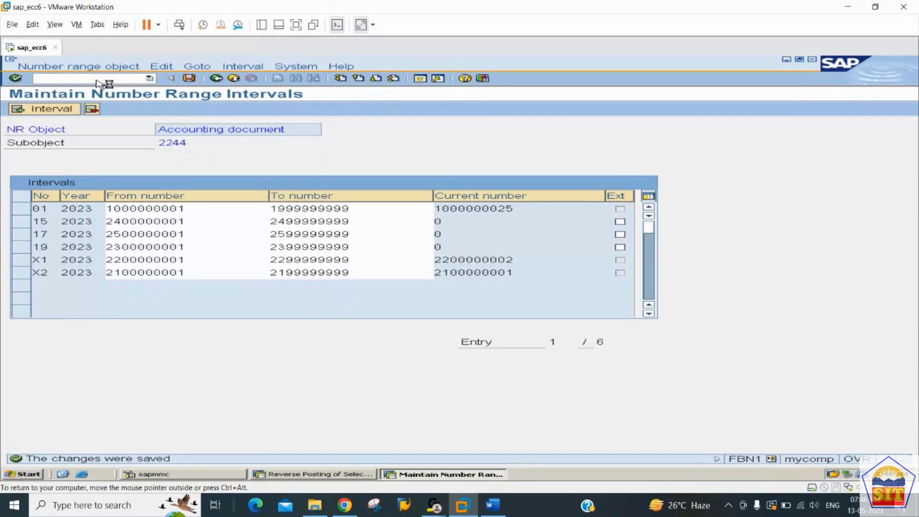
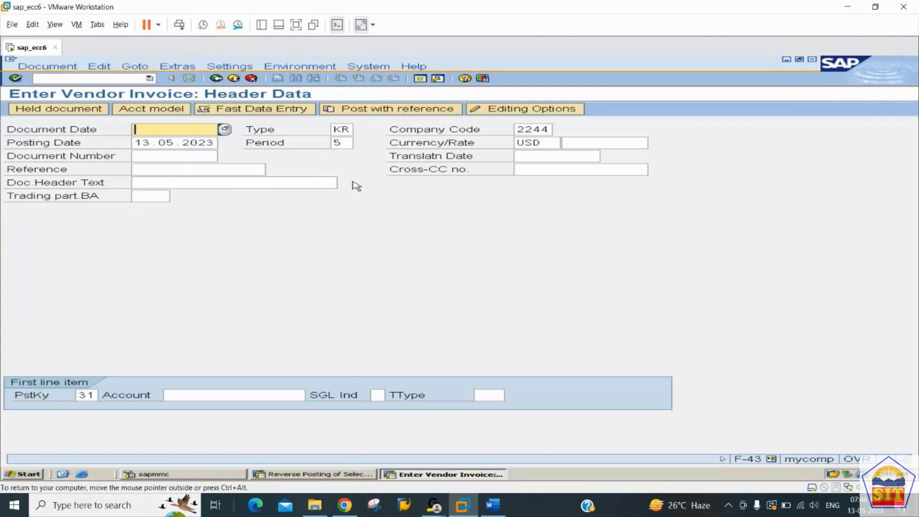
Step: Enter 13.05.2023 as the F-43 document date and tab through to the first line item's Account field
left_click(352, 129)
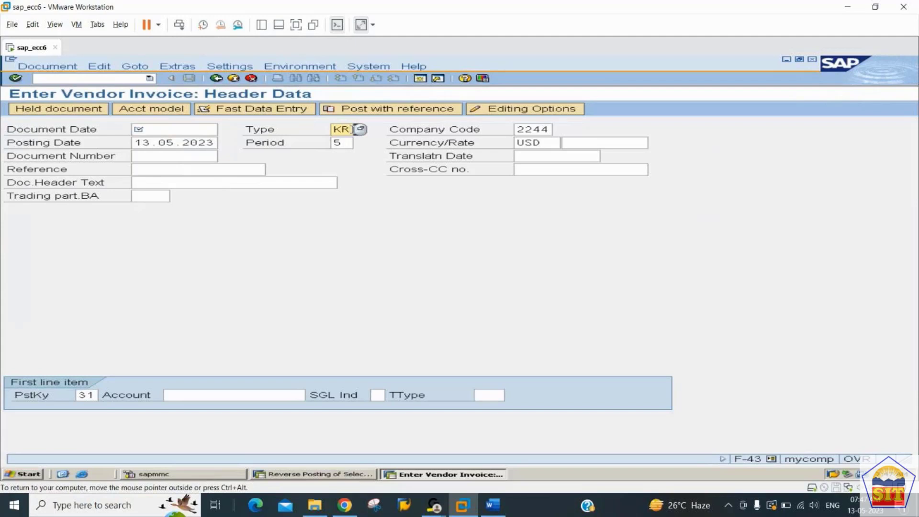
key("shift+Tab")
type("13.05.2023")
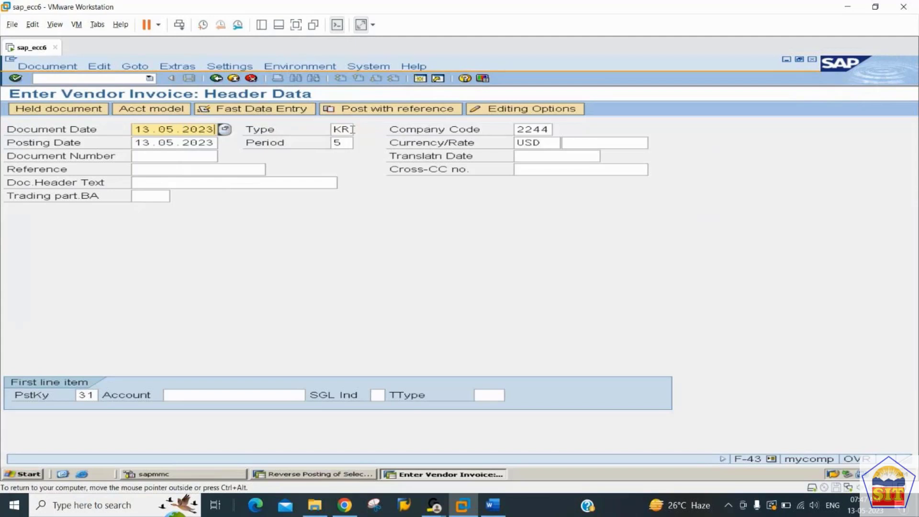
key("Tab")
key("Tab")
key("Tab")
key("Tab")
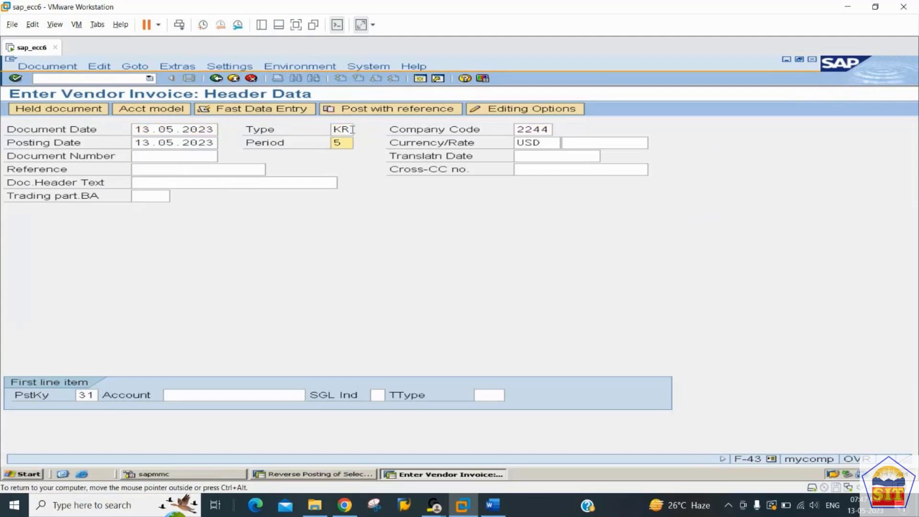
key("shift+Tab")
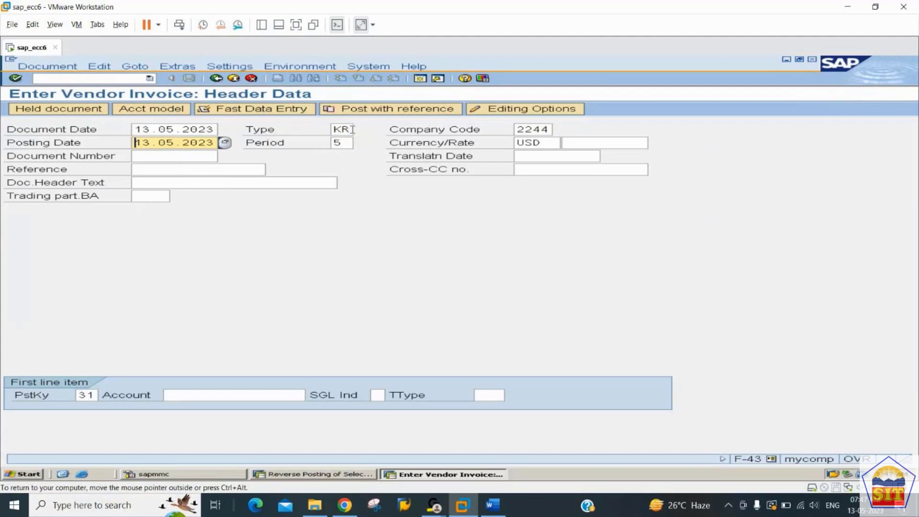
key("Tab")
key("Tab")
key("Tab")
key("Tab")
key("Tab")
key("Tab")
key("Tab")
key("Tab")
key("Tab")
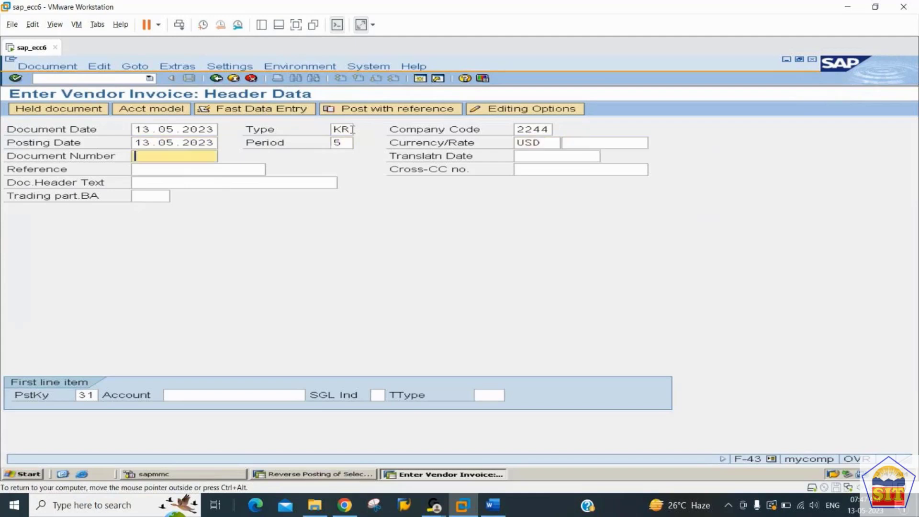
key("Tab")
key("Tab")
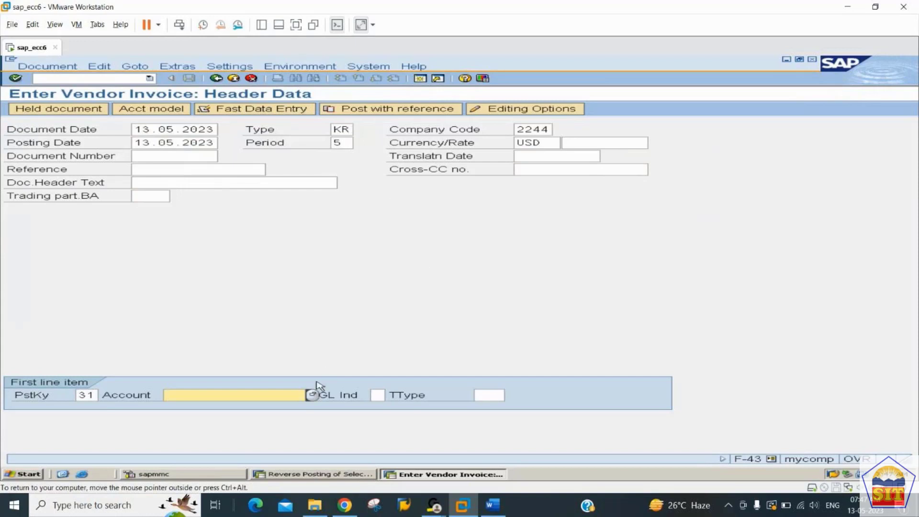
Step: Search vendors in company code 2244 and choose Canon Printers as the line item account
left_click(314, 400)
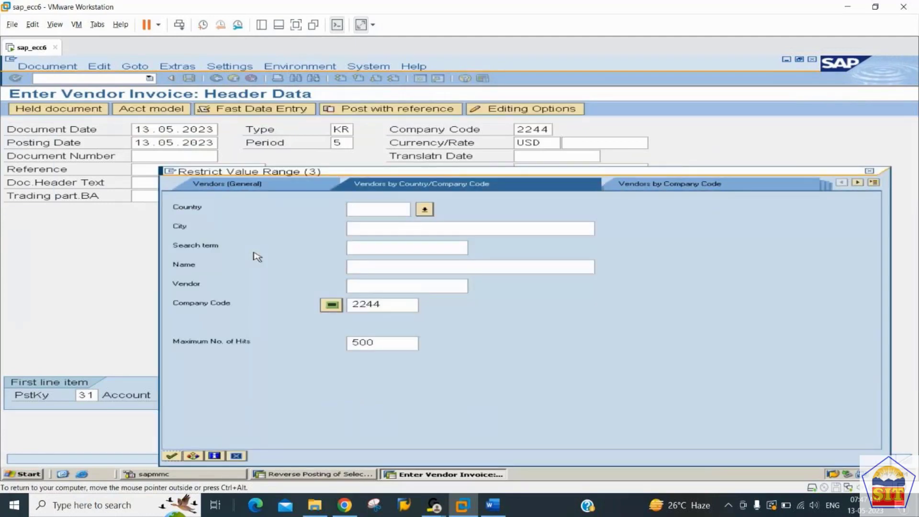
key("Return")
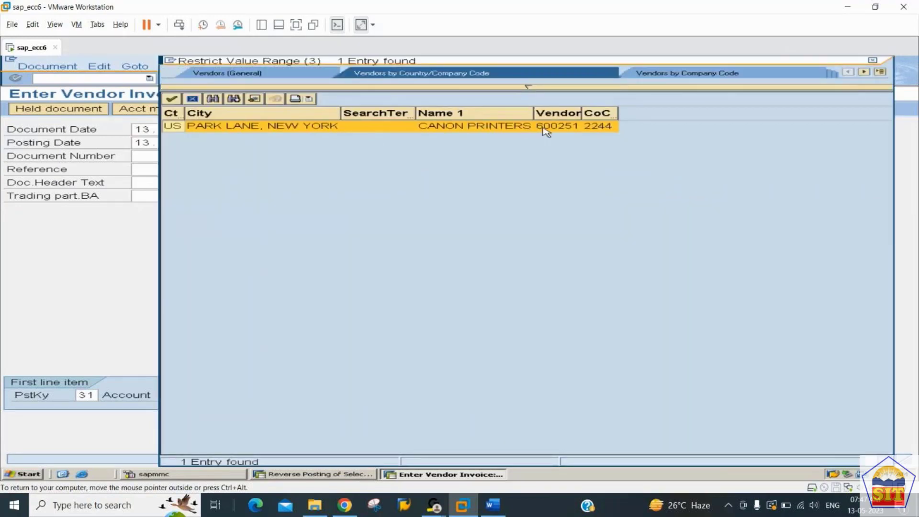
double_click(484, 128)
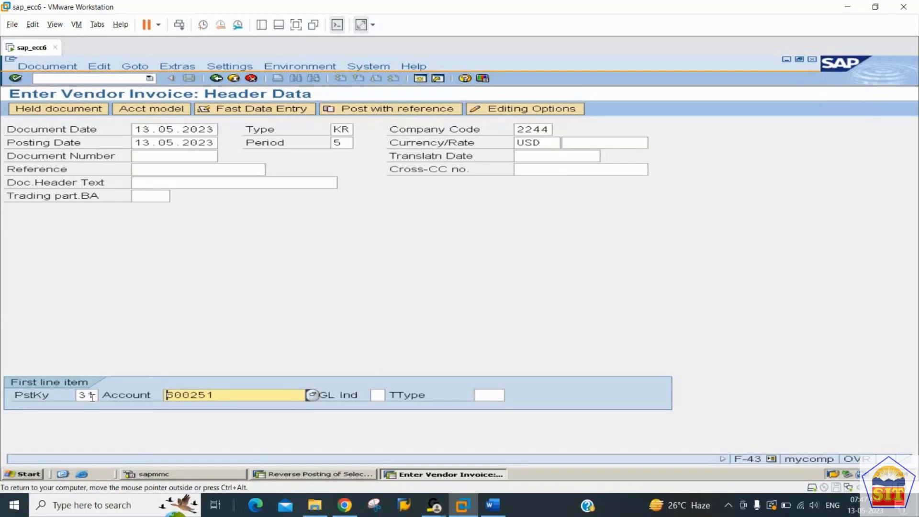
Step: Enter 18000 as the Canon Printers item amount
key("Return")
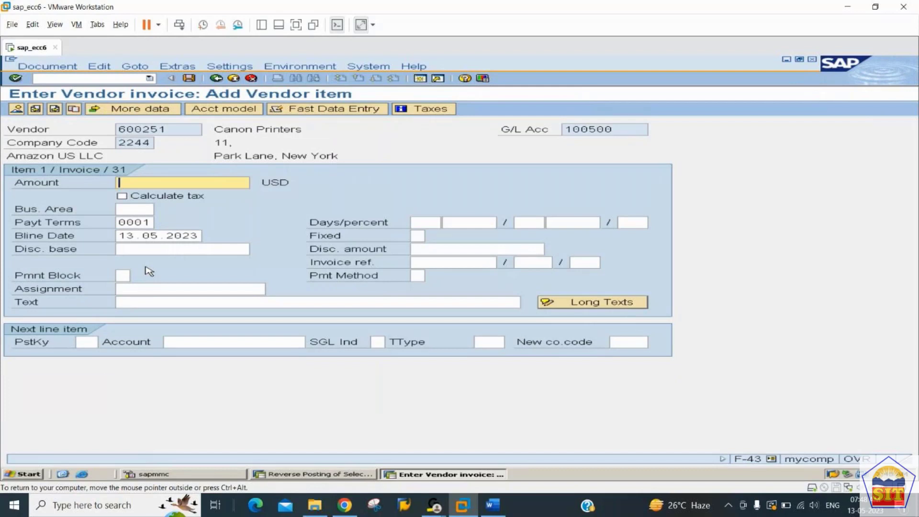
type("130")
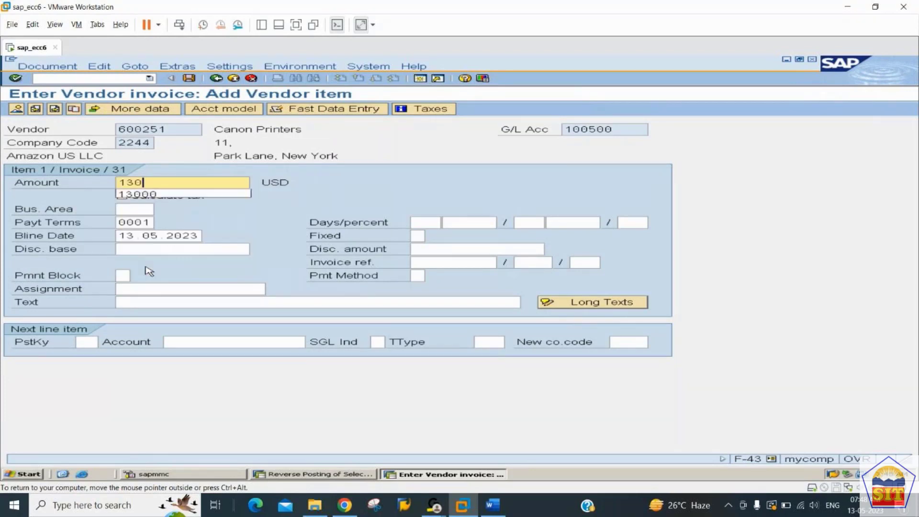
key("BackSpace")
key("BackSpace")
key("BackSpace")
type("18000")
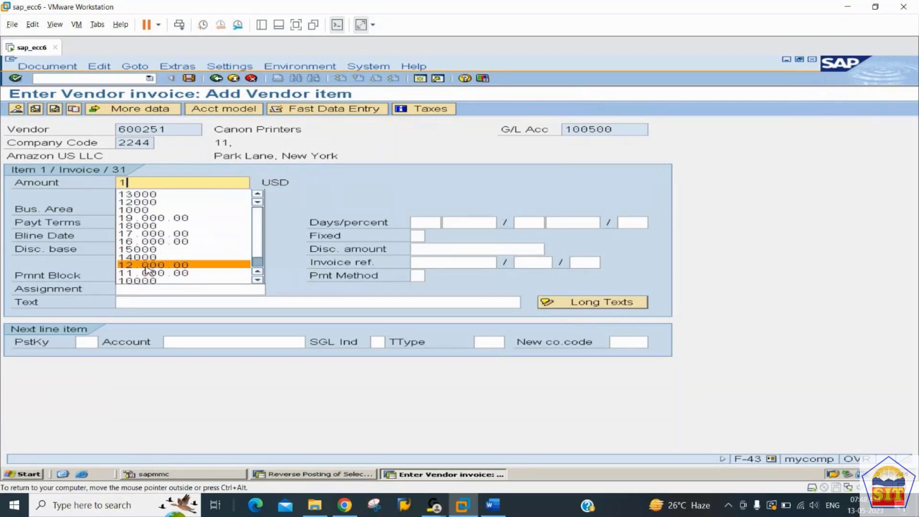
key("Return")
Step: Set the vendor item text to 'purchase invoice'
key("Tab")
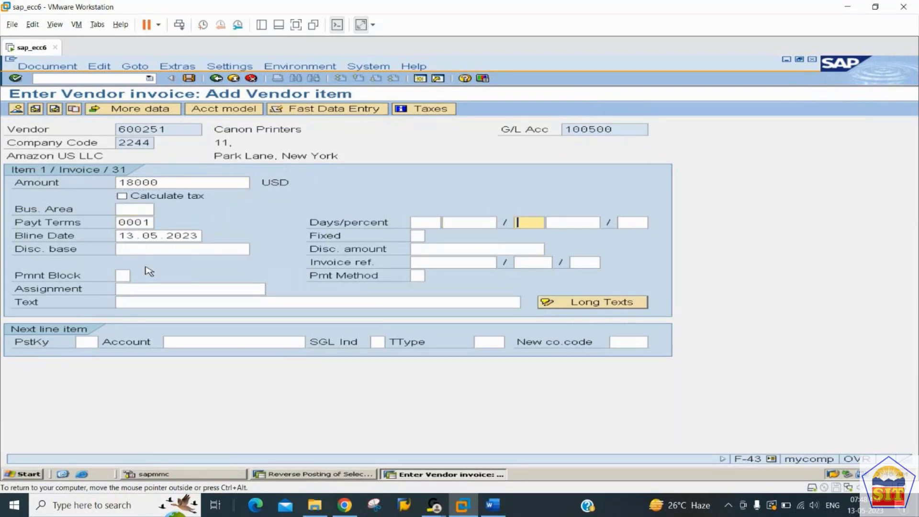
key("Tab")
key("Tab")
key("Tab")
key("Tab")
key("Tab")
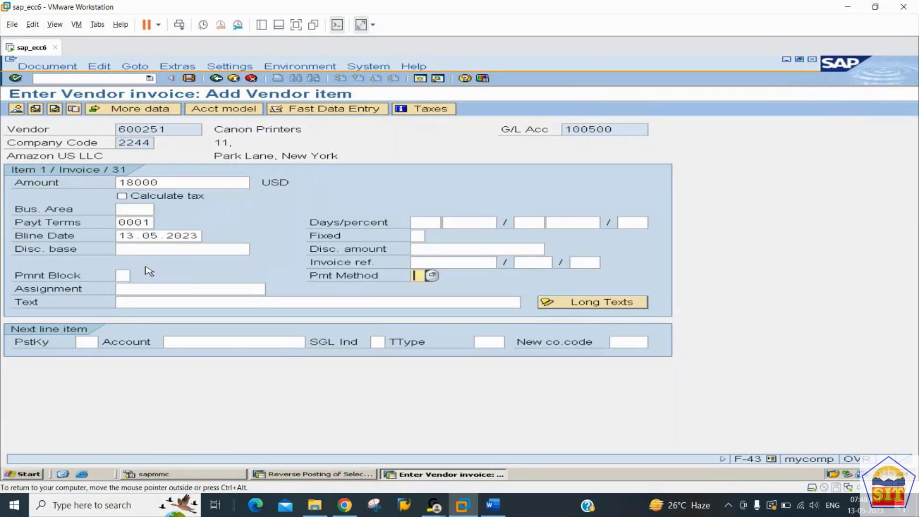
key("Tab")
type("purc")
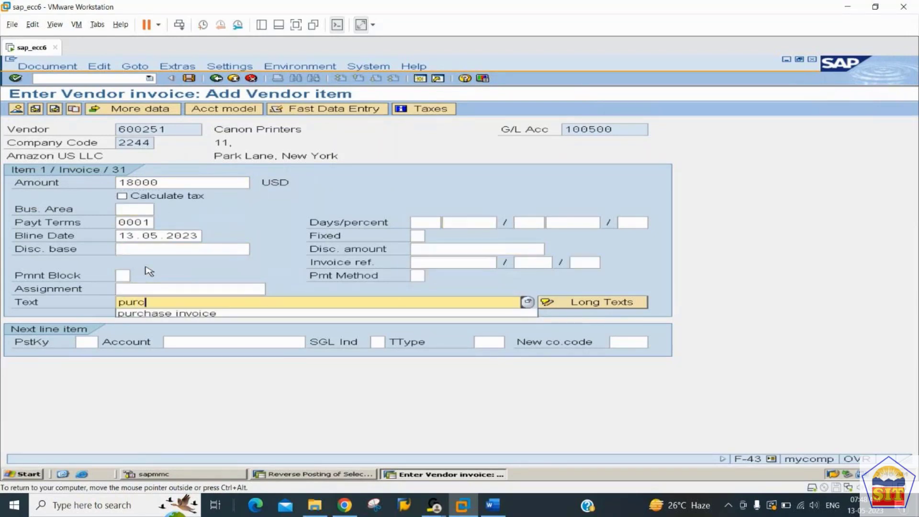
key("Down")
key("Tab")
Step: Add the next line with posting key 40 on account 400000
type("40")
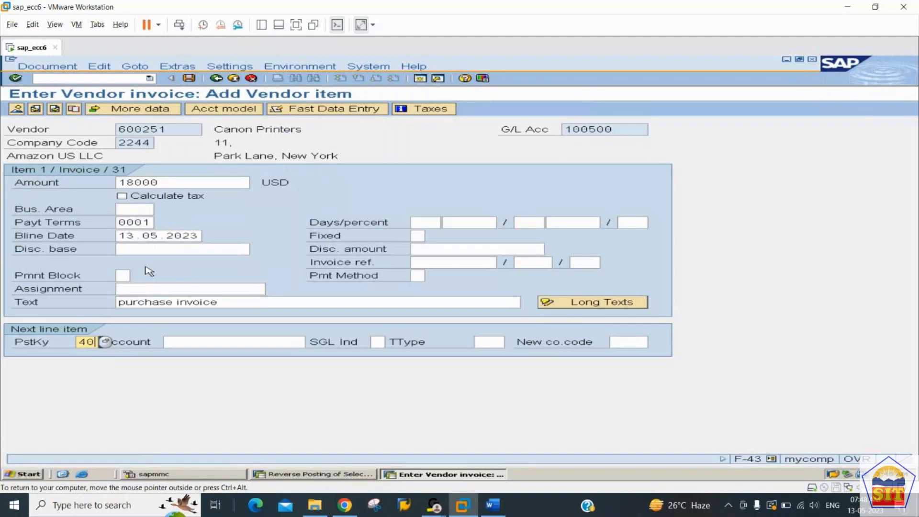
key("Tab")
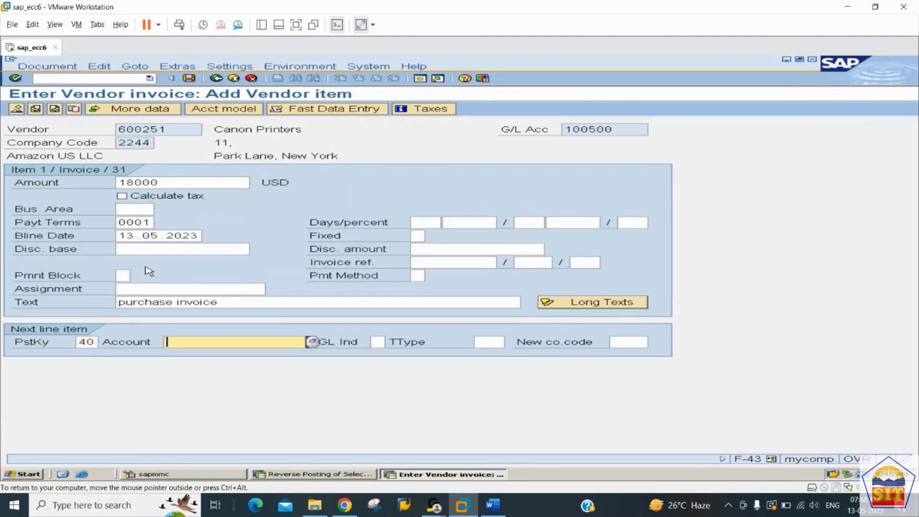
type("400000")
key("Return")
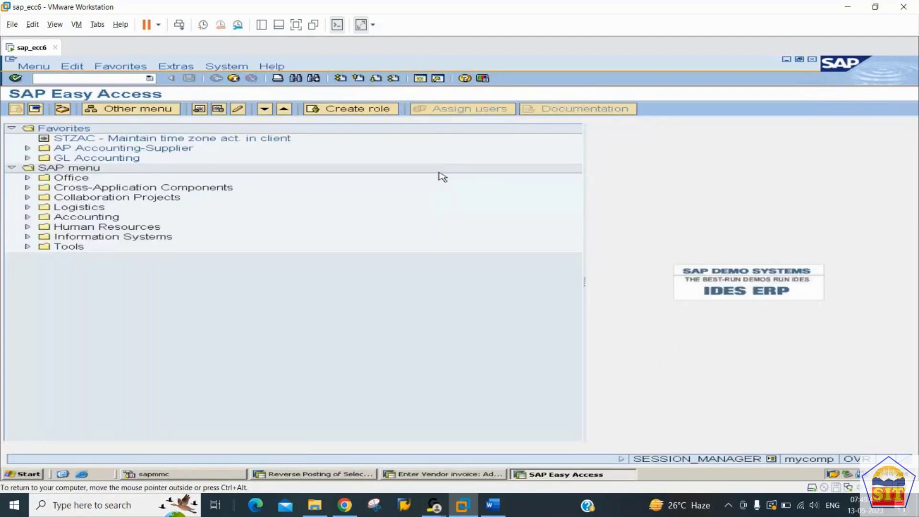
Step: Open the OBA4 user tolerance groups and bring up company code 2244's entry
type("oba4")
key("Return")
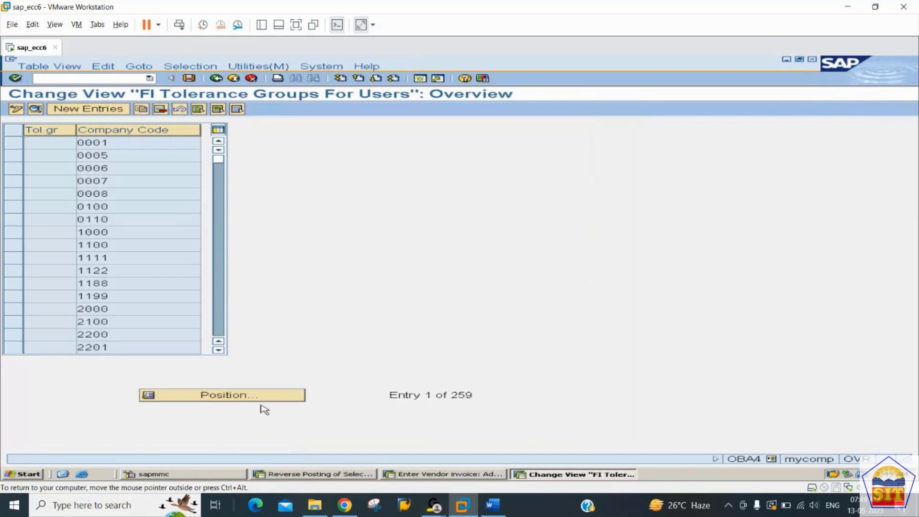
left_click(261, 395)
key("Tab")
type("2244")
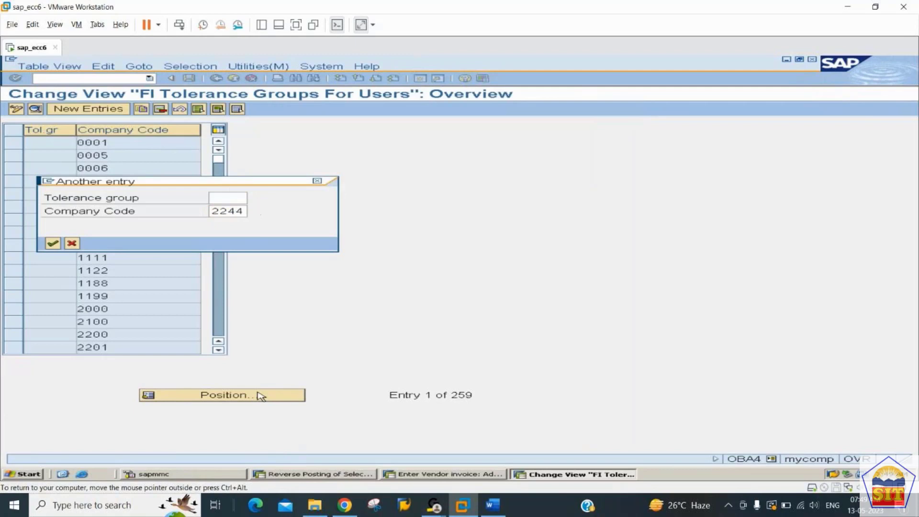
key("Return")
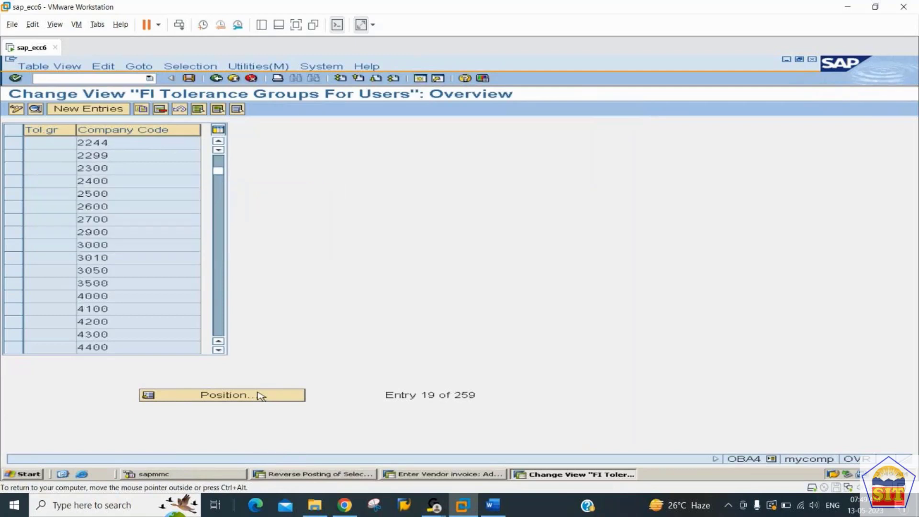
left_click(134, 144)
double_click(133, 144)
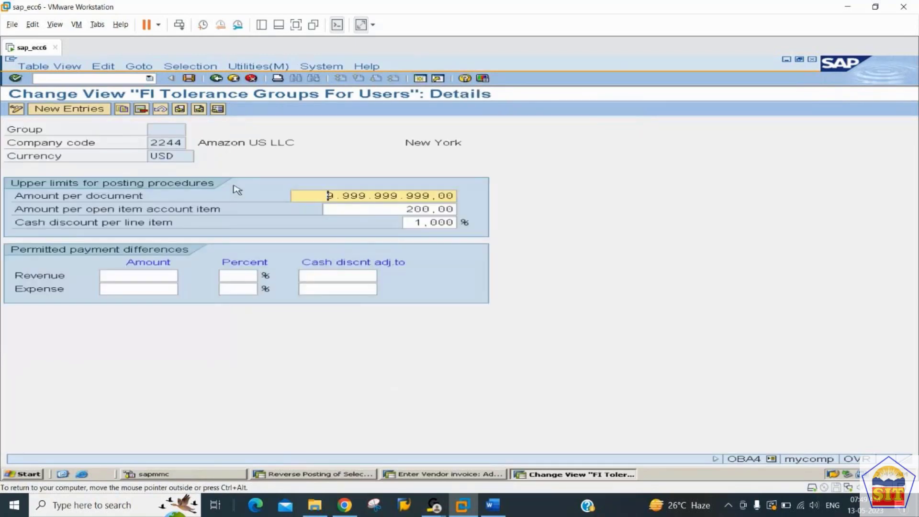
left_click(407, 209)
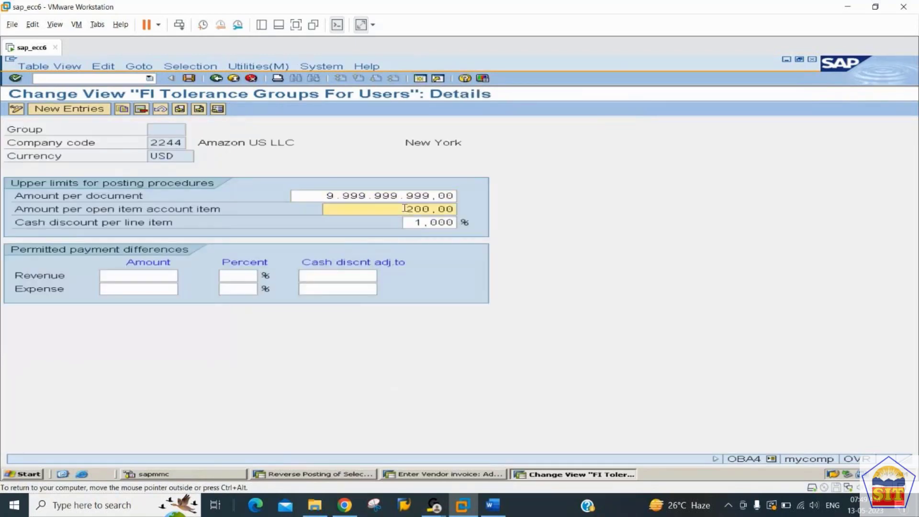
left_click_drag(405, 209, 521, 208)
left_click(392, 210)
left_click_drag(391, 210, 524, 218)
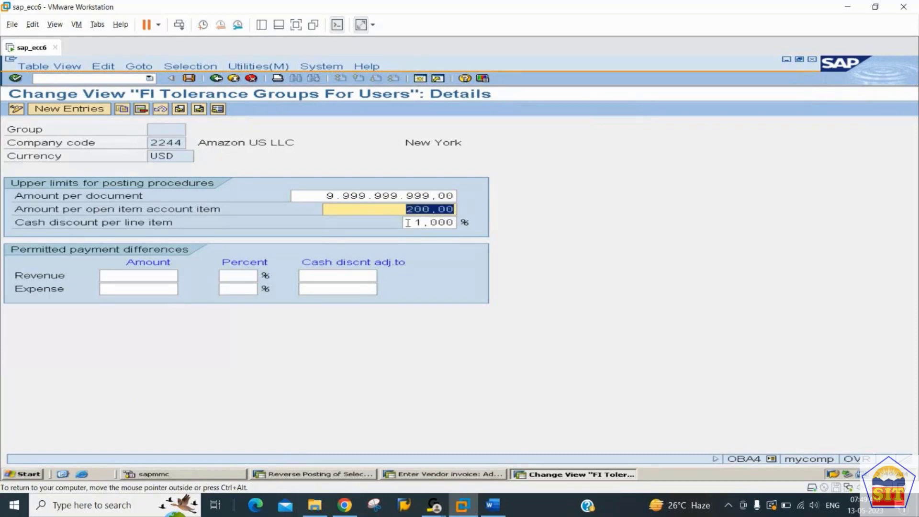
left_click_drag(400, 210, 509, 210)
left_click_drag(360, 211, 568, 223)
type("9999999999")
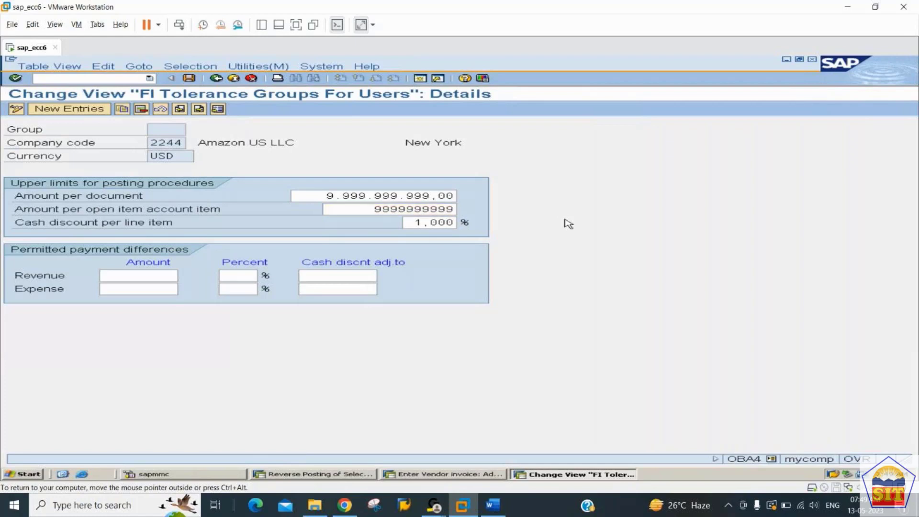
key("Return")
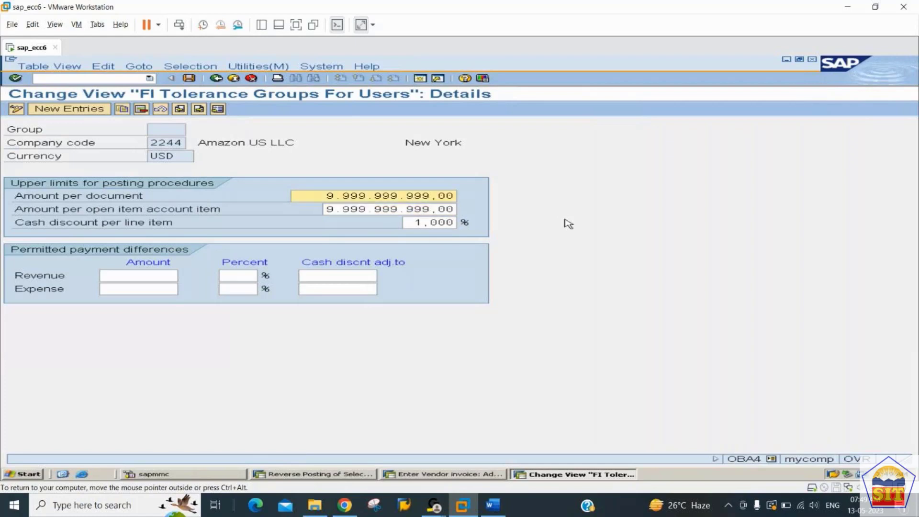
key("ctrl+s")
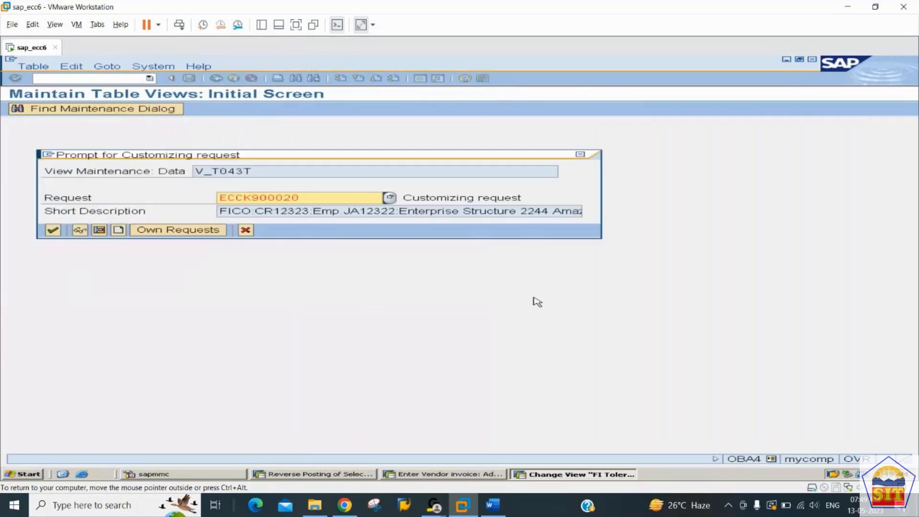
key("Return")
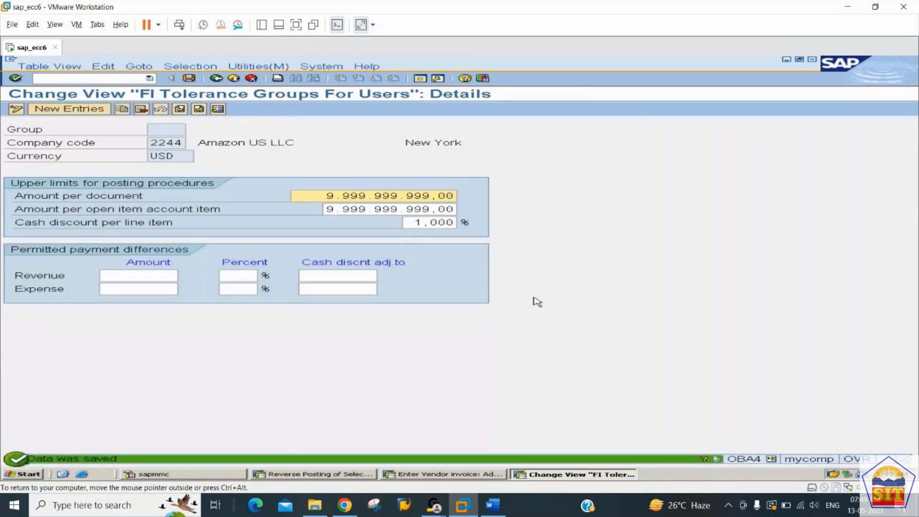
key("alt+Tab")
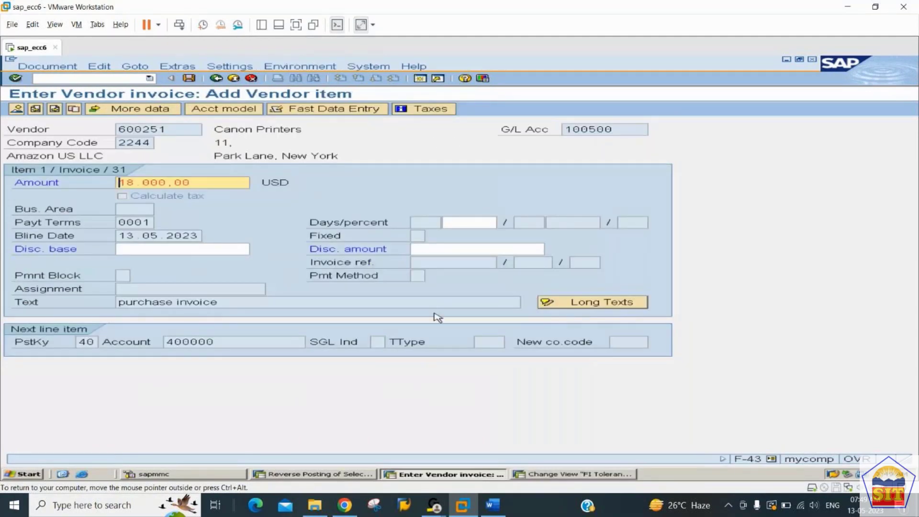
Step: Restart F-43 with document date 13.05.2023 and the Canon Printers vendor account
key("Return")
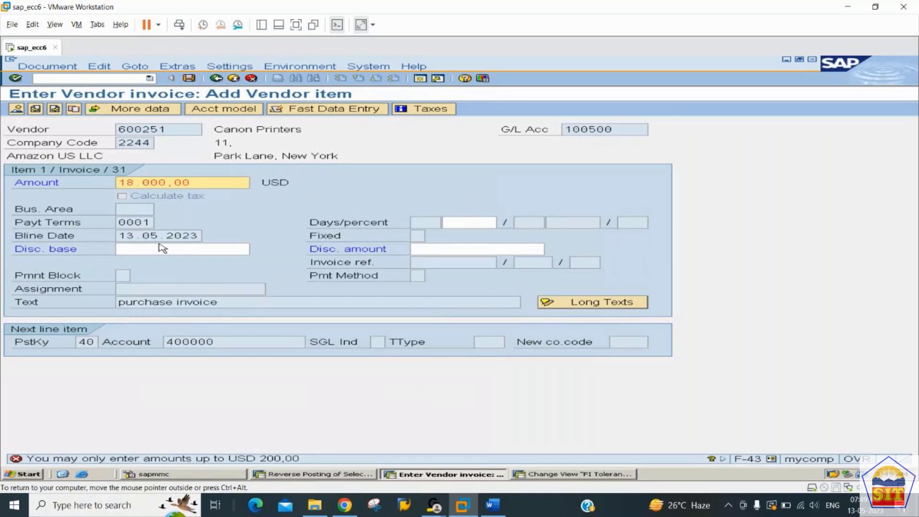
left_click(57, 77)
type("/nf-43")
key("Return")
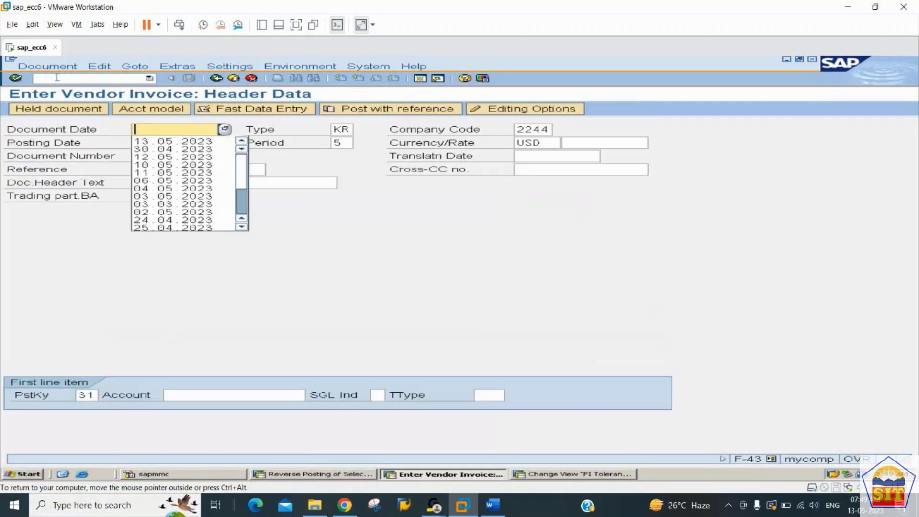
key("Down")
key("Tab")
key("Tab")
key("Tab")
key("Tab")
key("Tab")
key("Tab")
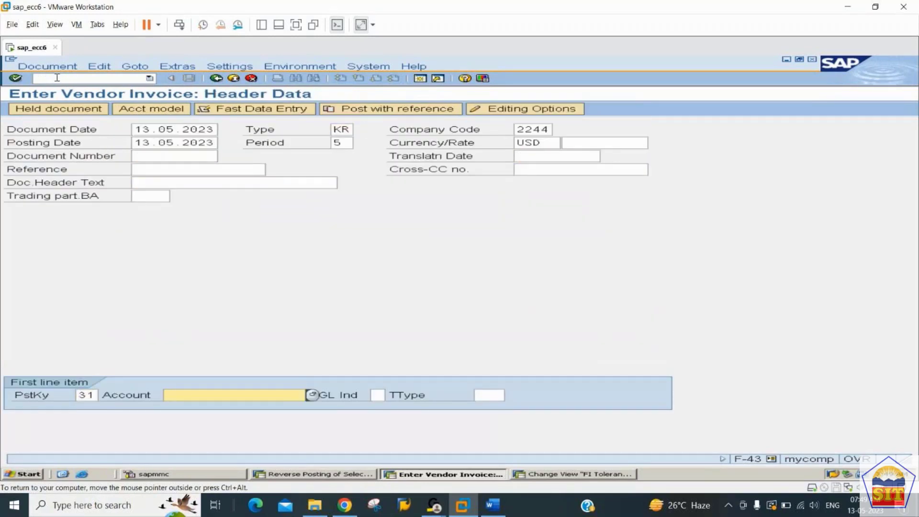
key("Down")
key("Tab")
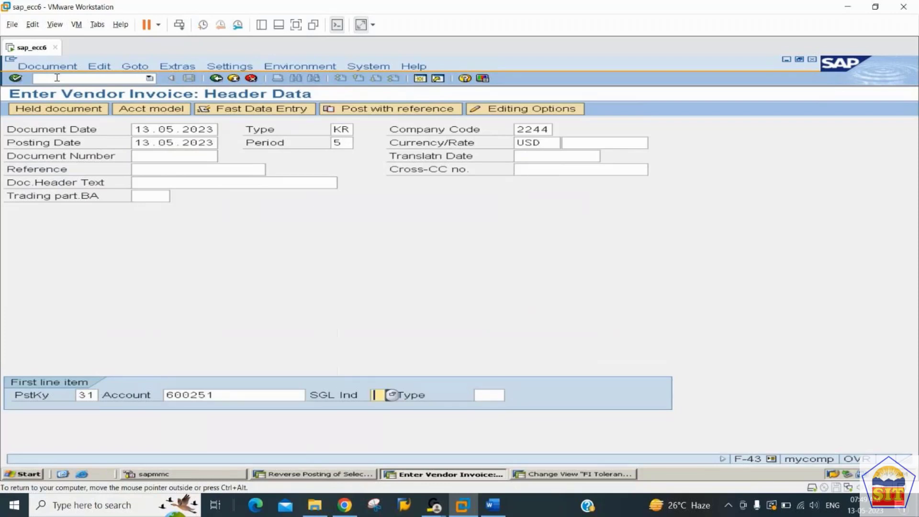
key("Return")
Step: Give the vendor item amount 18000 and text 'purchase invoice'
key("Down")
key("Down")
key("Return")
key("Tab")
key("Tab")
key("Tab")
key("Tab")
key("Tab")
key("Tab")
key("Tab")
key("Tab")
key("Tab")
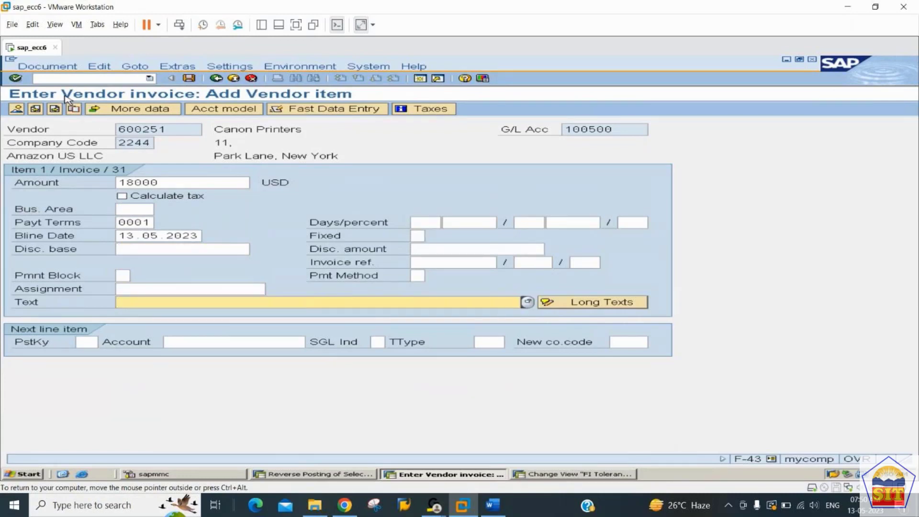
type("pu")
key("Down")
key("Return")
Step: Add the posting key 40 offsetting line on account 400000
type("40")
key("Tab")
key("Down")
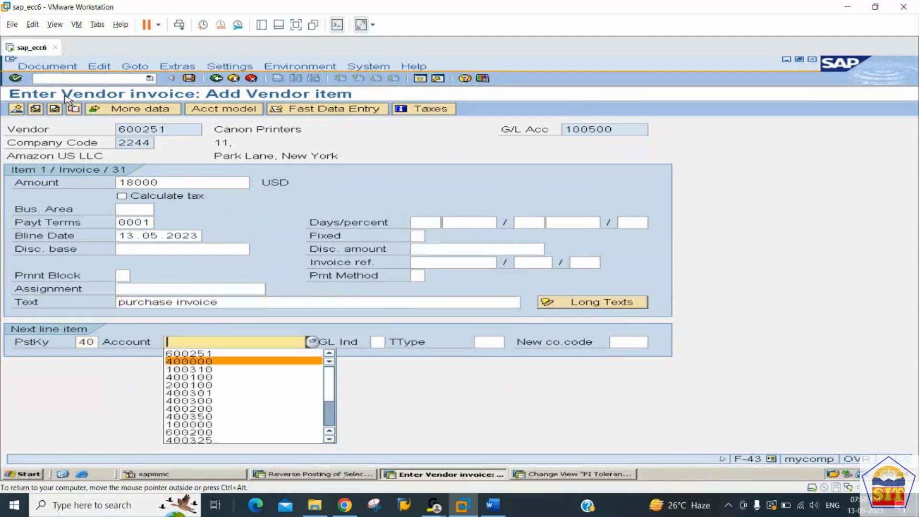
key("Down")
key("Return")
key("shift+Tab")
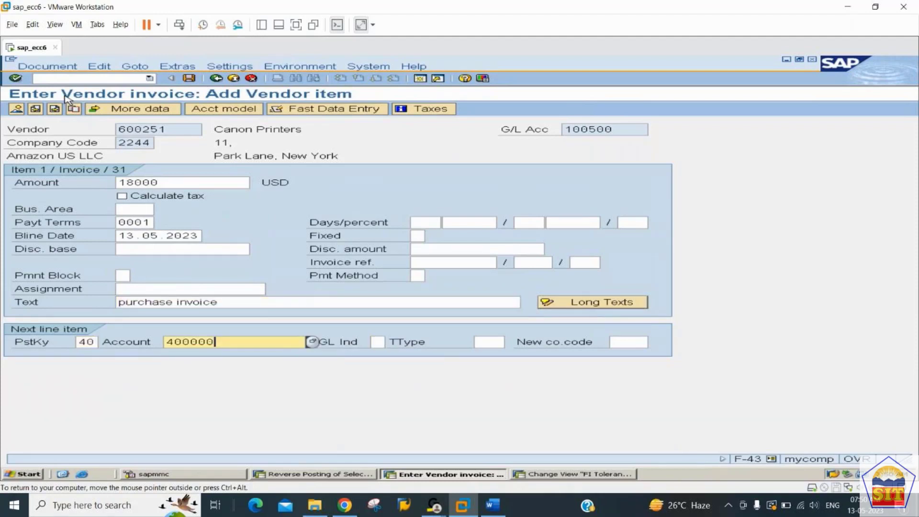
key("Return")
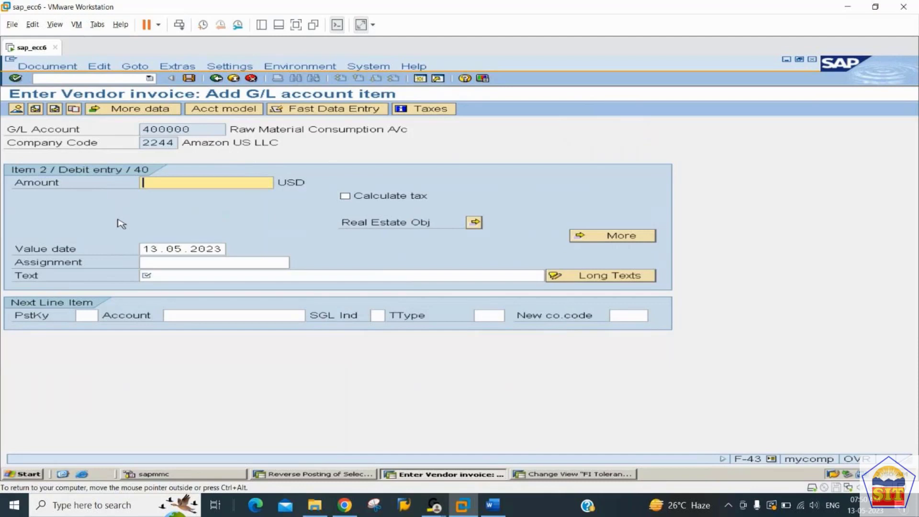
Step: Set the G/L line amount to * and text to +, review the overview, and post
type("*")
key("Tab")
key("Tab")
key("Tab")
key("Tab")
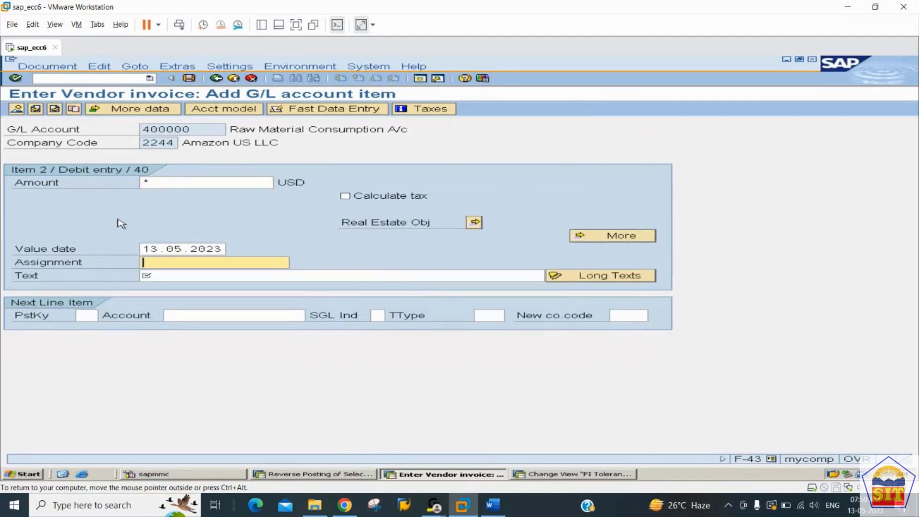
type("+")
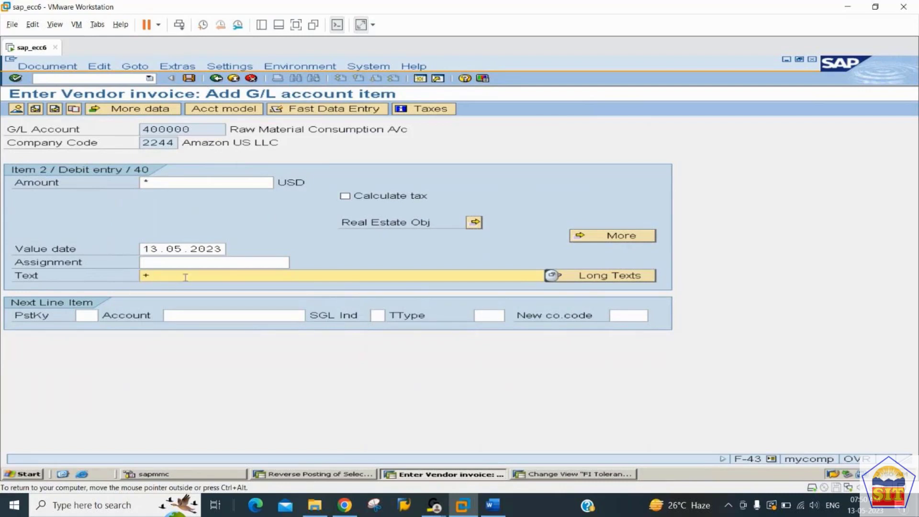
left_click(17, 110)
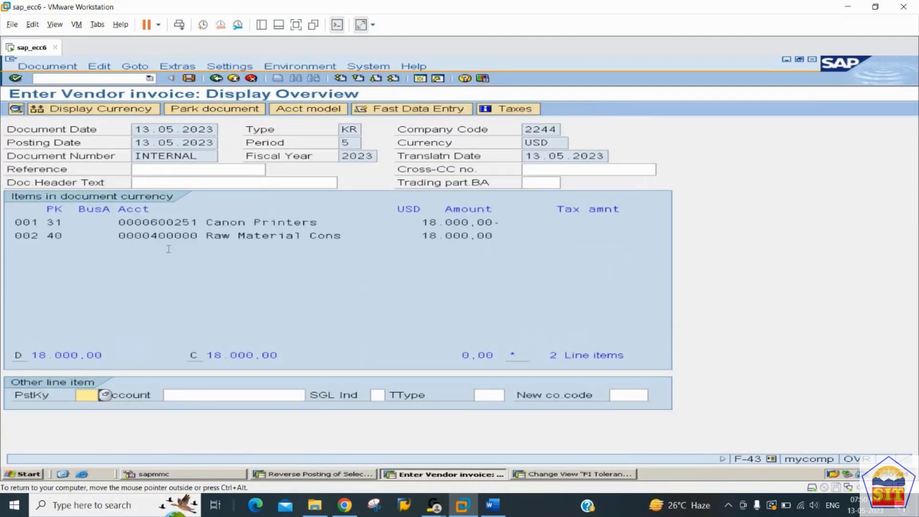
left_click(190, 78)
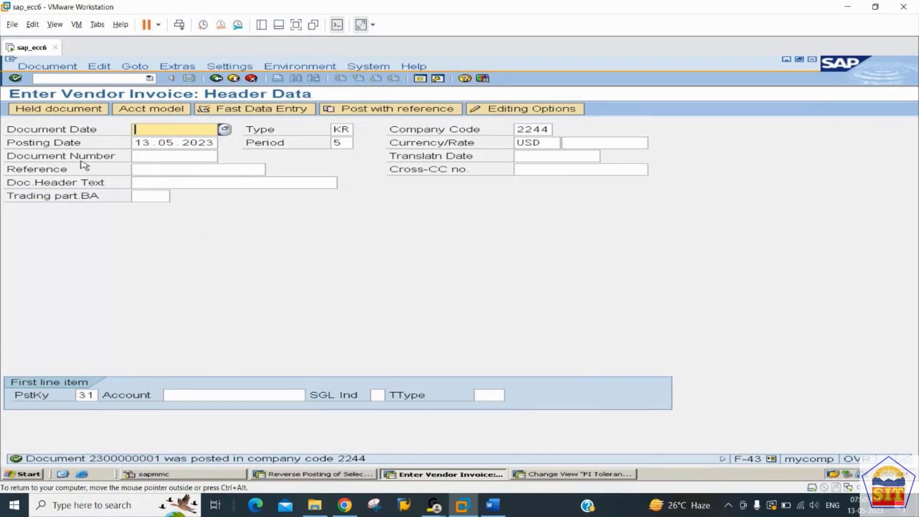
Step: Display the posted invoice and open its Canon Printers vendor line item
left_click(54, 68)
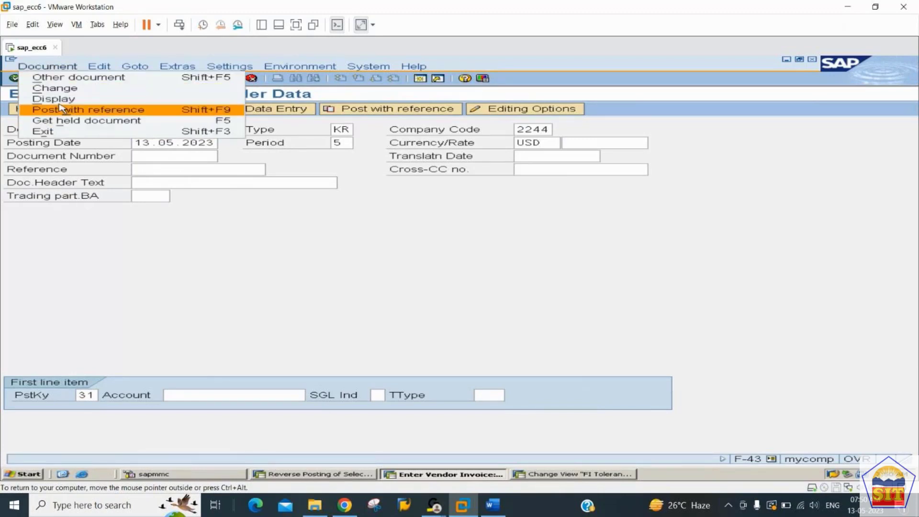
left_click(55, 100)
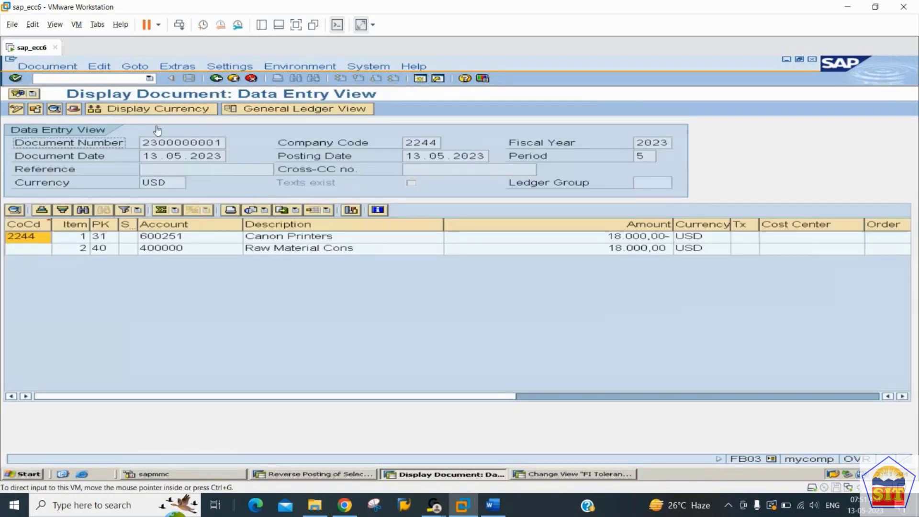
left_click(304, 238)
double_click(303, 239)
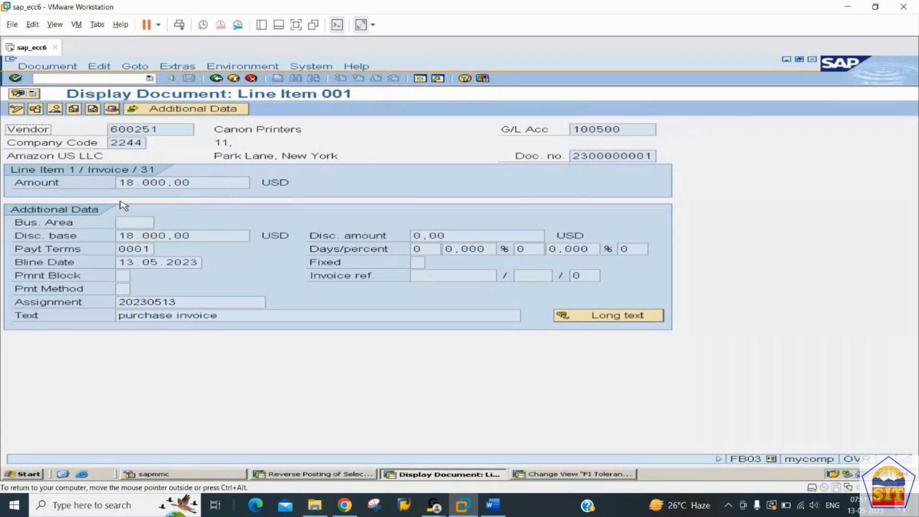
Step: Start entering a new transaction code beginning with /nfs
left_click(83, 79)
type("/nfs")
key("BackSpace")
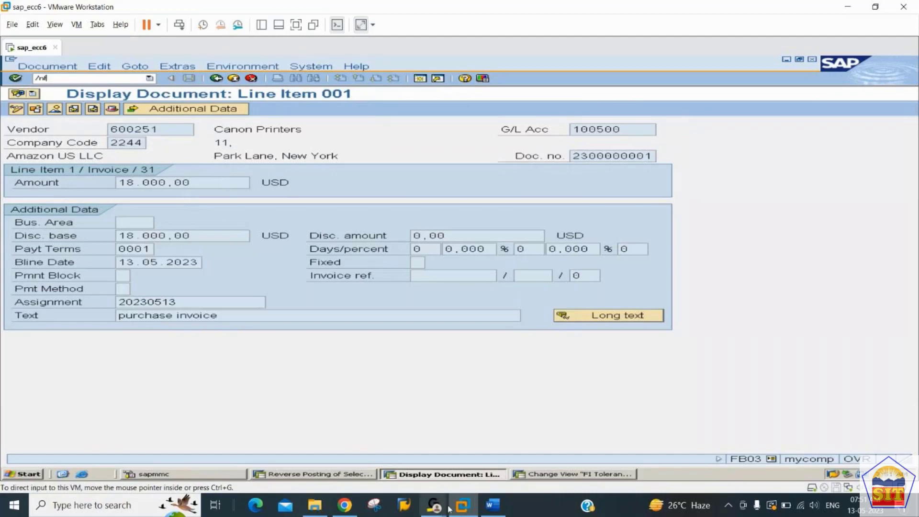
left_click(493, 505)
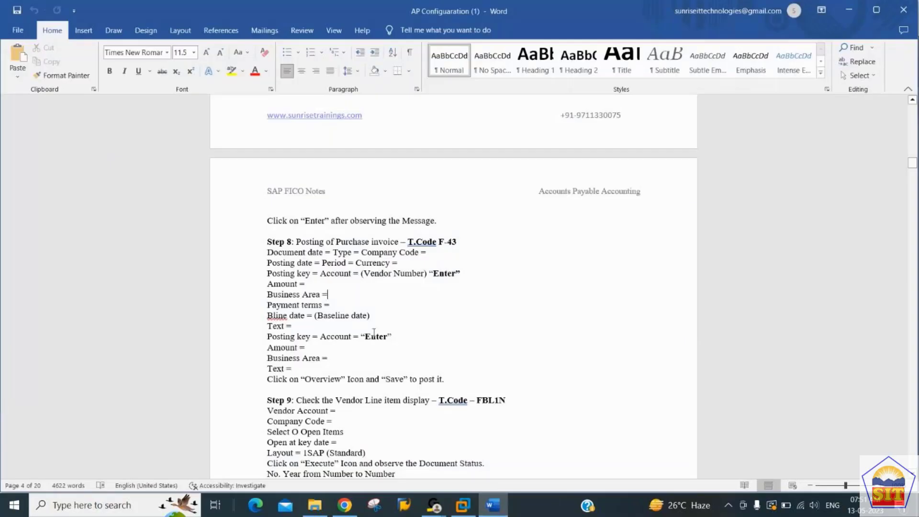
left_click(374, 332)
scroll(374, 332, "down", 3)
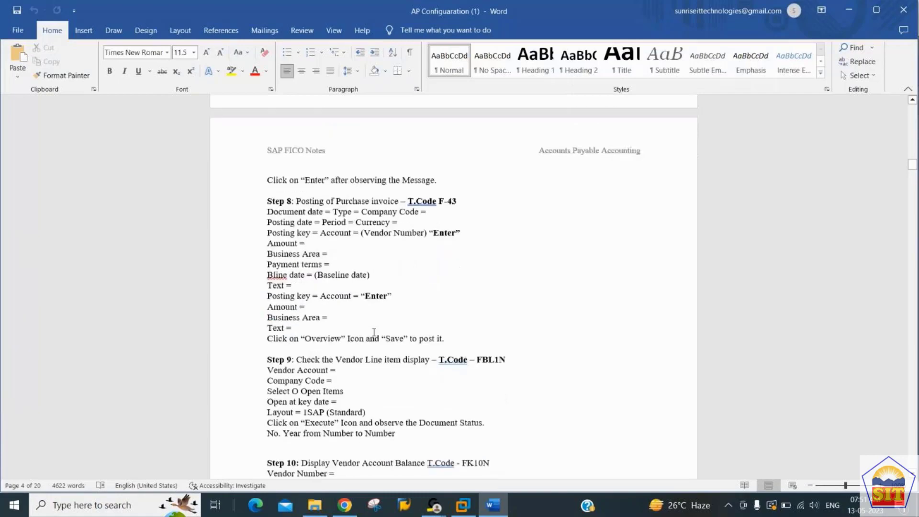
scroll(374, 332, "down", 1)
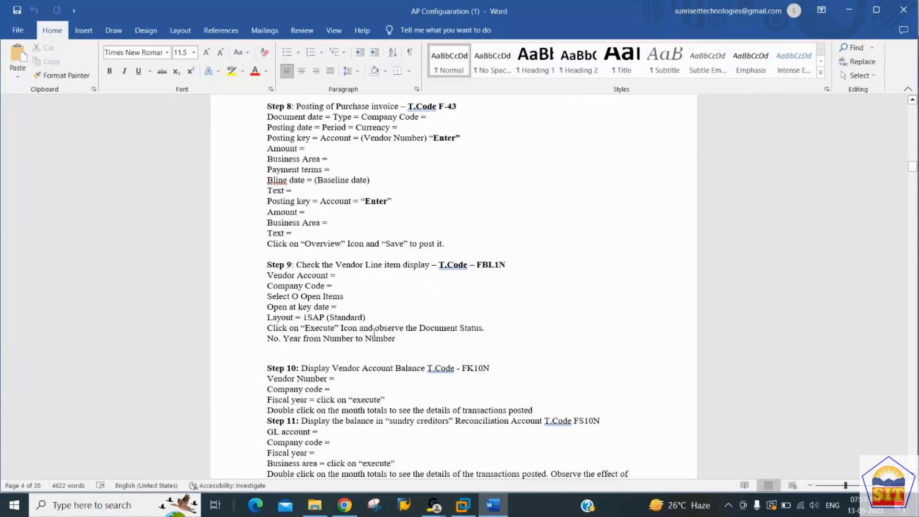
key("alt+Tab")
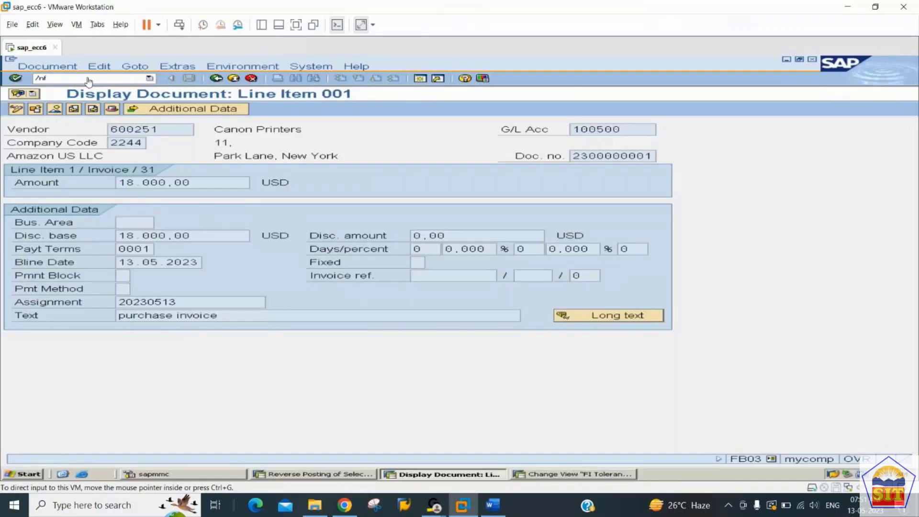
Step: Run FBL1N for Canon Printers in company code 2244 with All items selected
left_click(88, 78)
type("/nfbl1n")
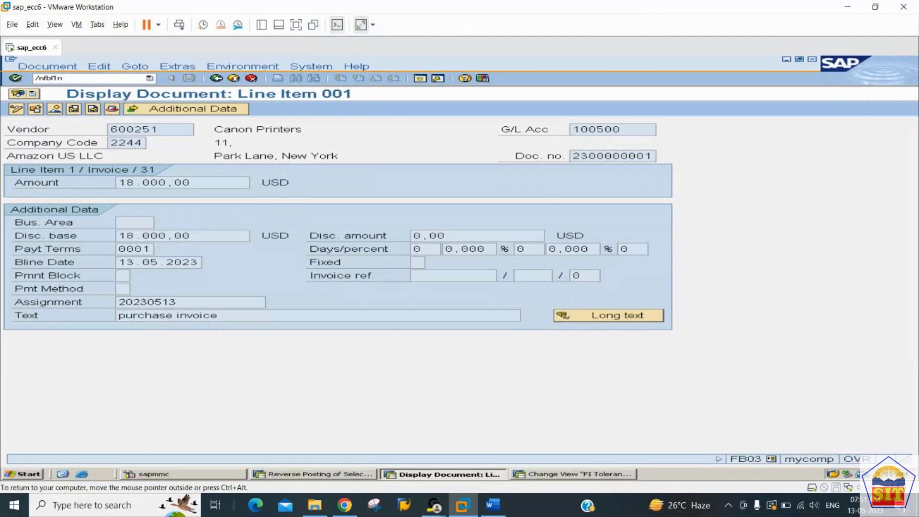
key("Return")
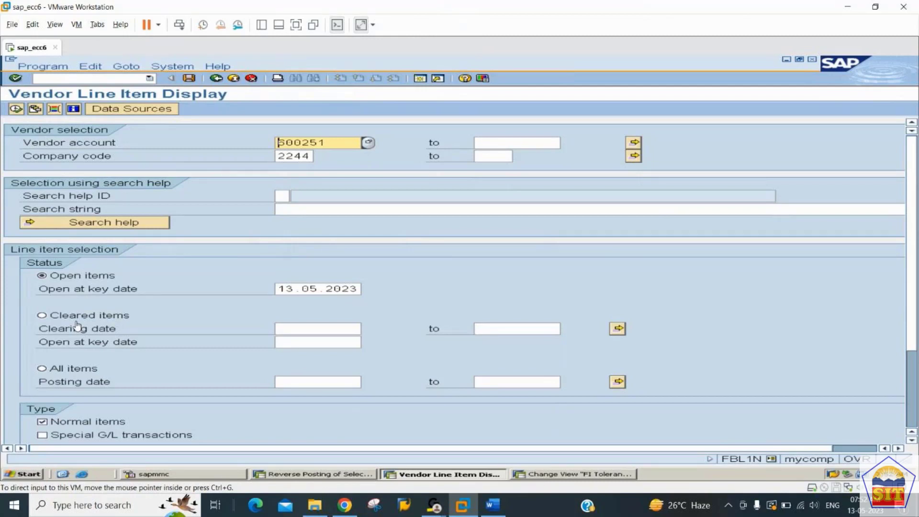
left_click(42, 370)
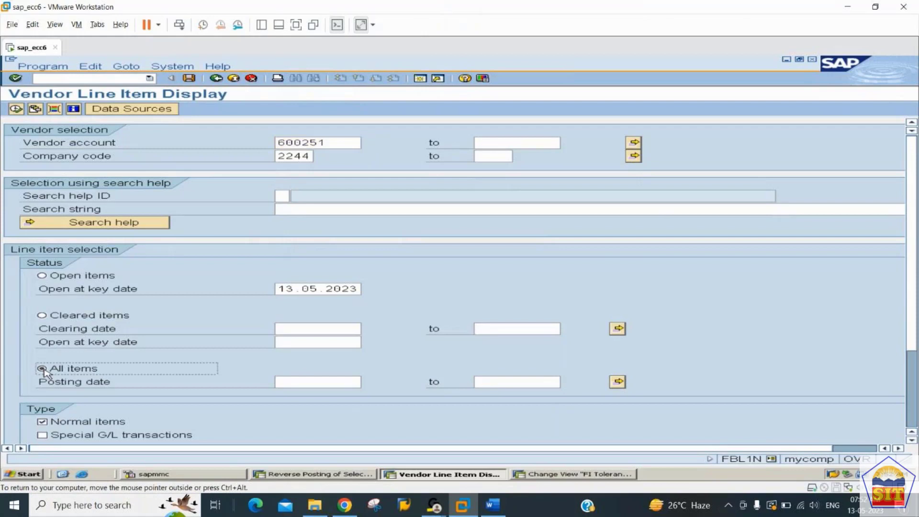
left_click(16, 110)
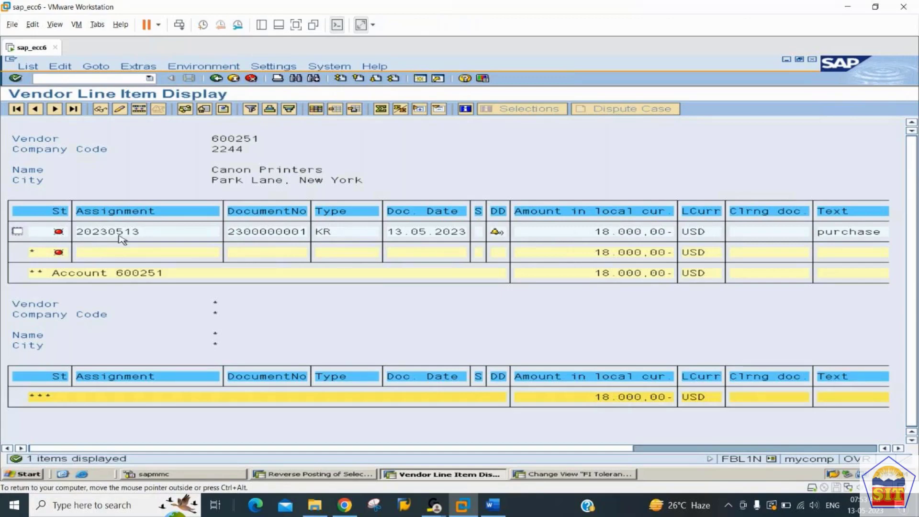
Step: Open the 18.000,00 invoice document from the list, then go back to the selection screen
key("alt+Tab")
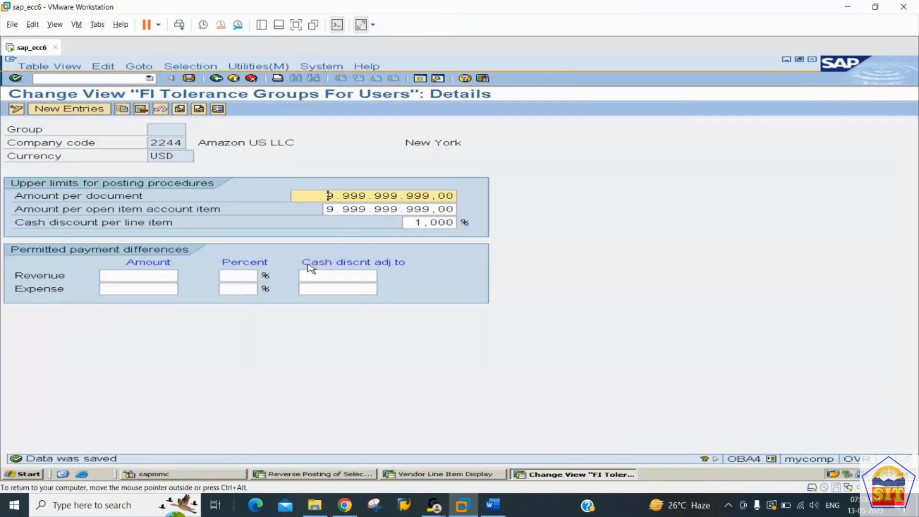
key("alt+Tab")
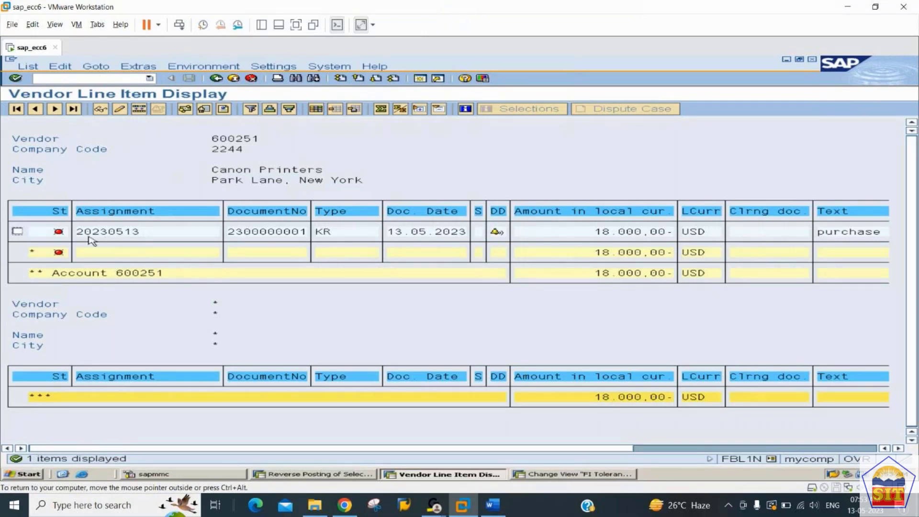
left_click(17, 231)
left_click(100, 110)
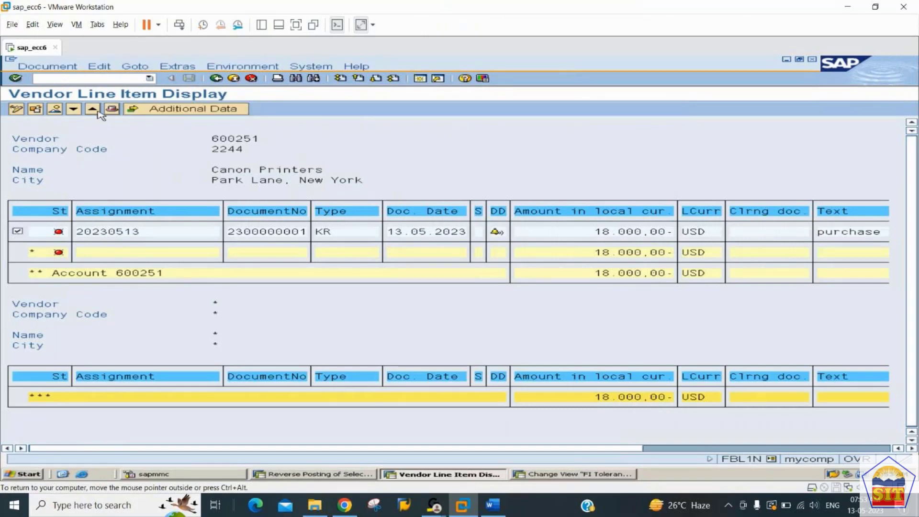
left_click(52, 111)
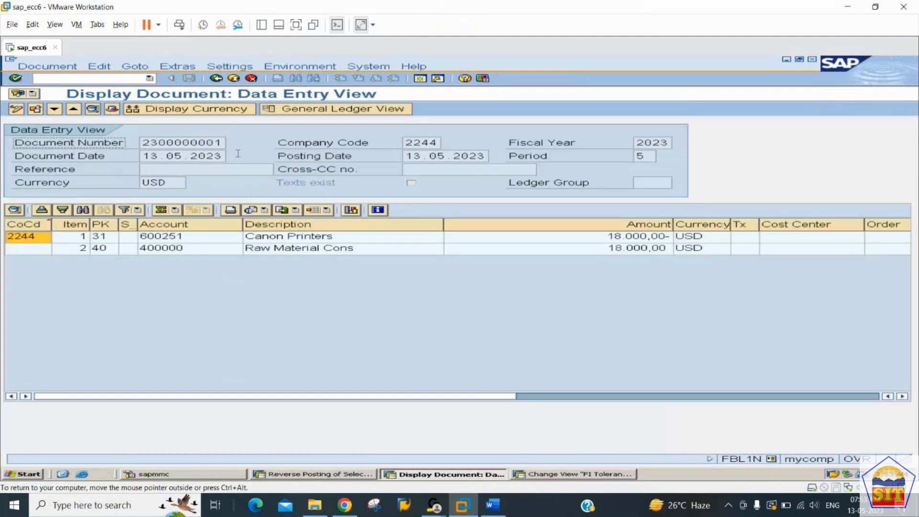
left_click(216, 78)
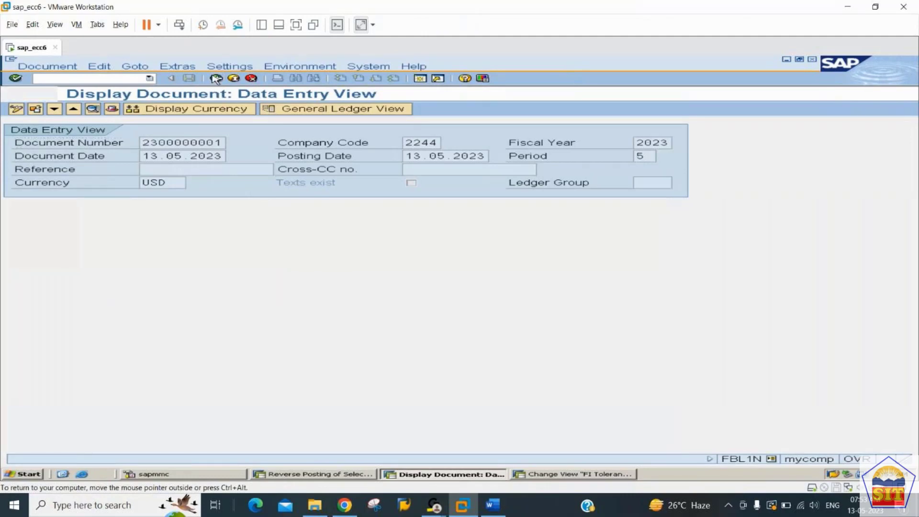
left_click(216, 78)
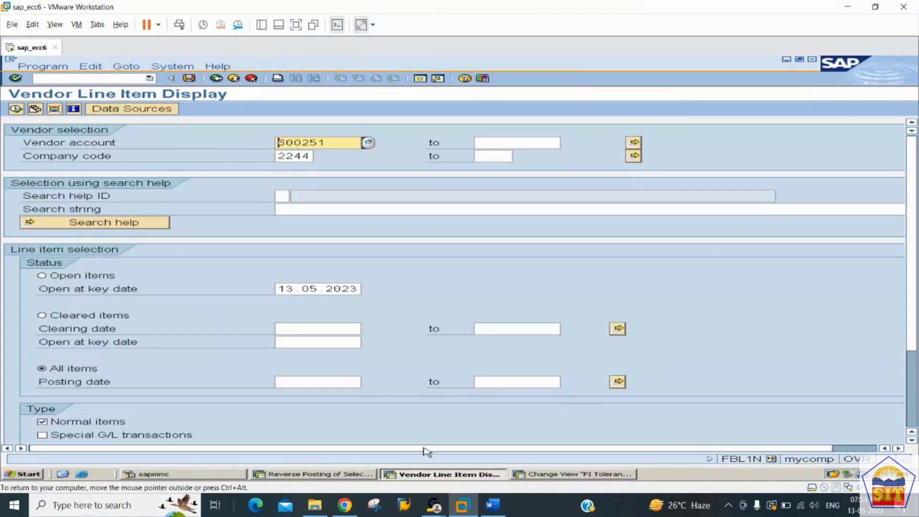
left_click(493, 505)
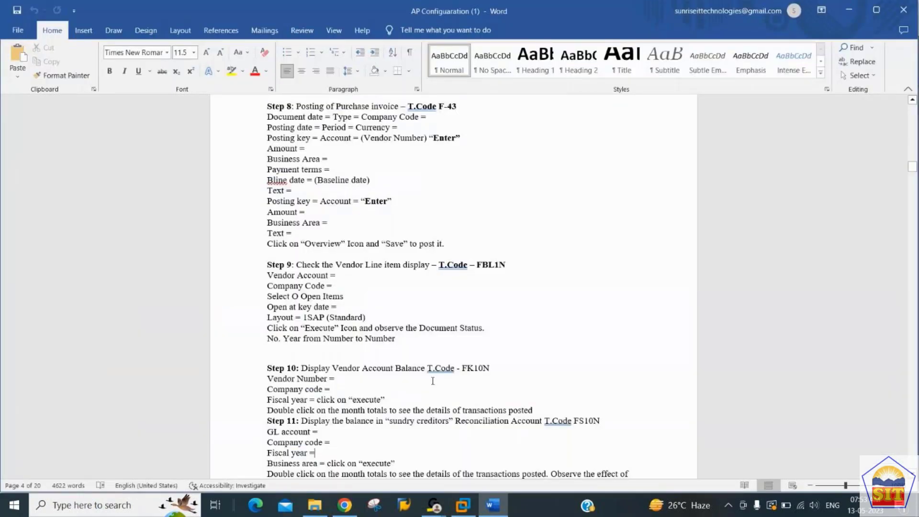
Step: Scroll through the Word notes for Steps 10–12 and return to SAP
scroll(433, 380, "down", 8)
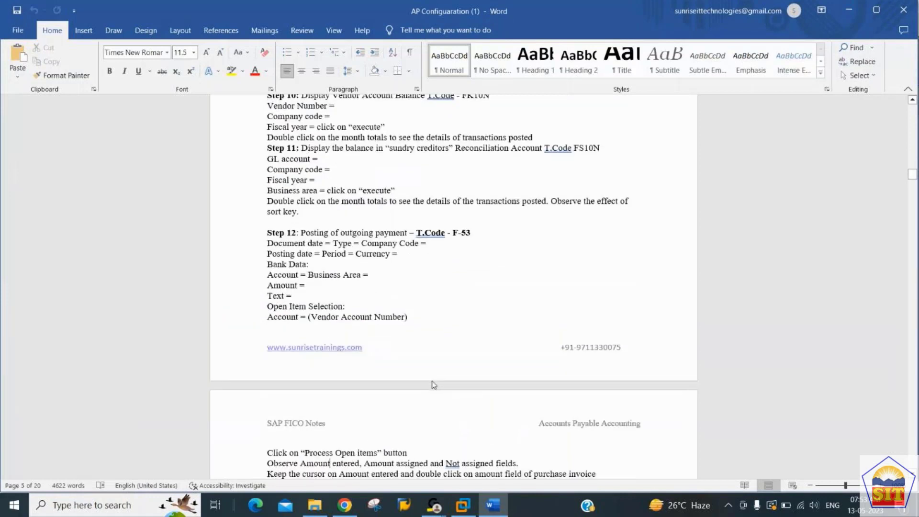
scroll(434, 385, "up", 1)
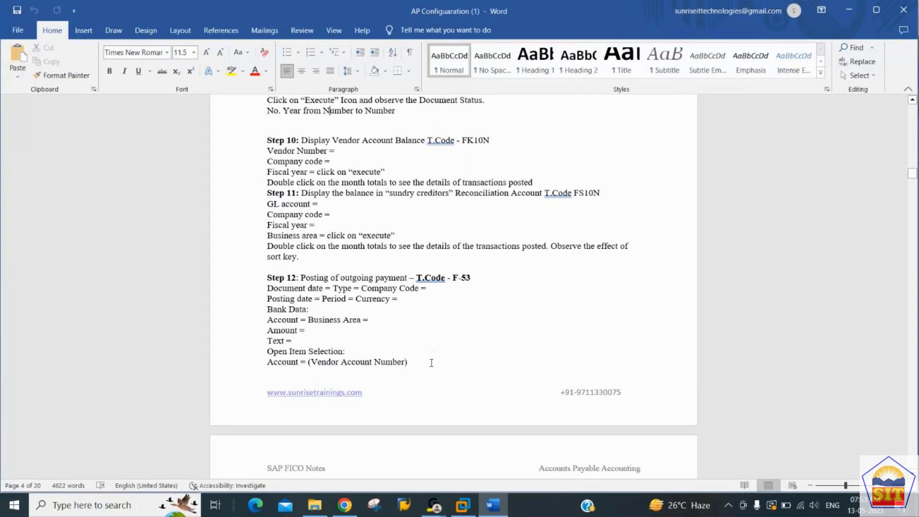
left_click(463, 507)
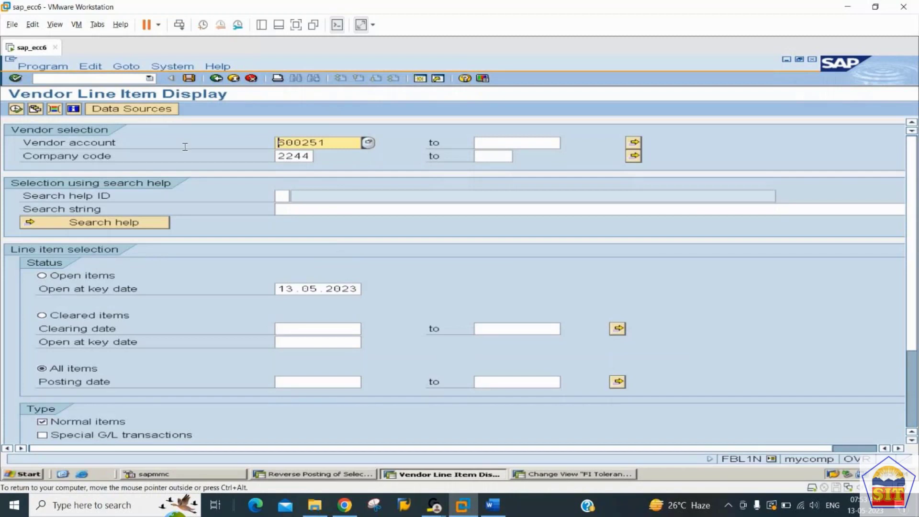
Step: Run FK10N to show vendor 600251's 2023 balances in company code 2244
left_click(98, 79)
type("/nfk10n")
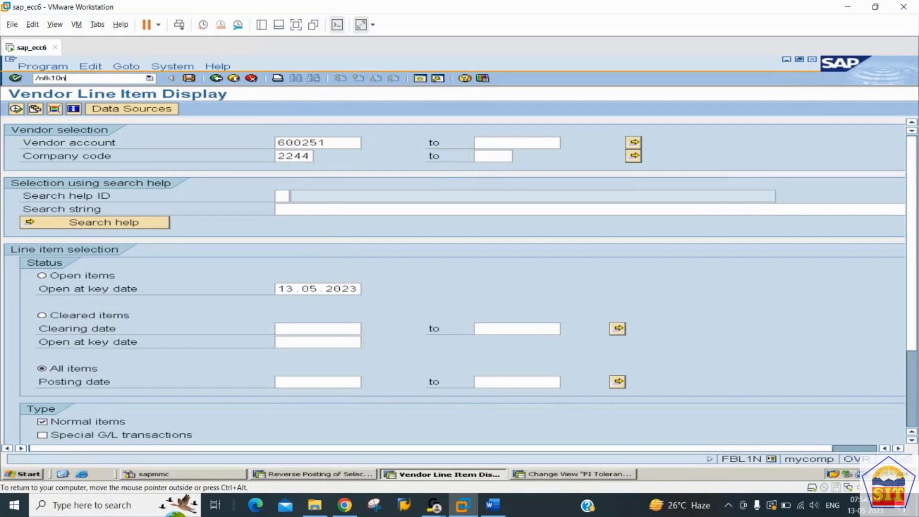
key("Return")
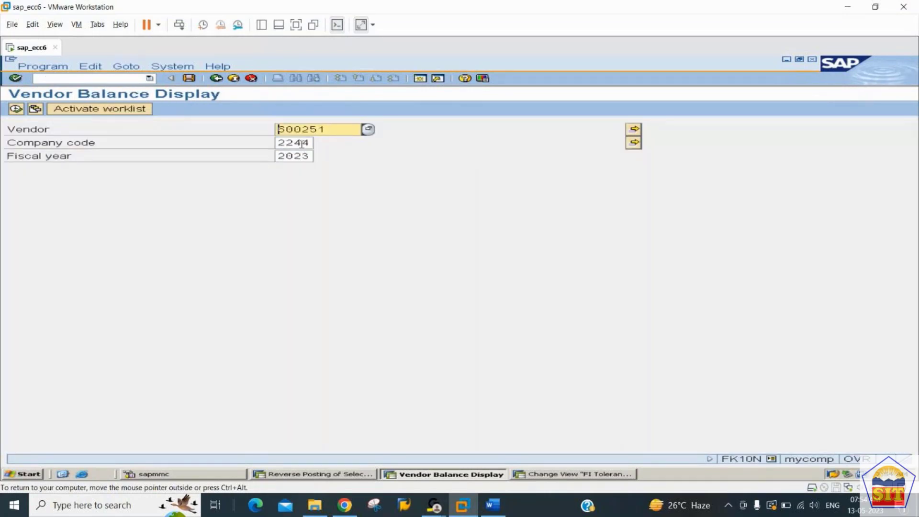
left_click(16, 109)
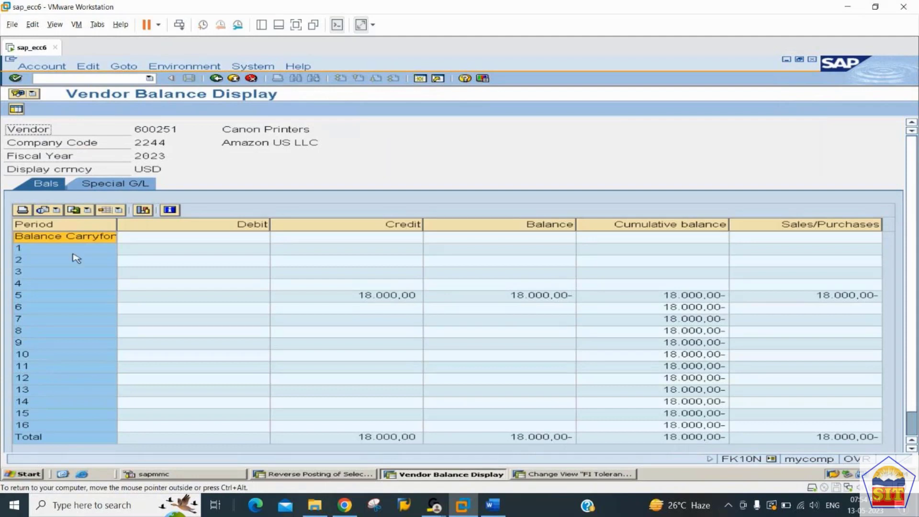
Step: Inspect period 5's debit, 18.000,00 credit and balance, then check the Word notes at Step 12
left_click(62, 300)
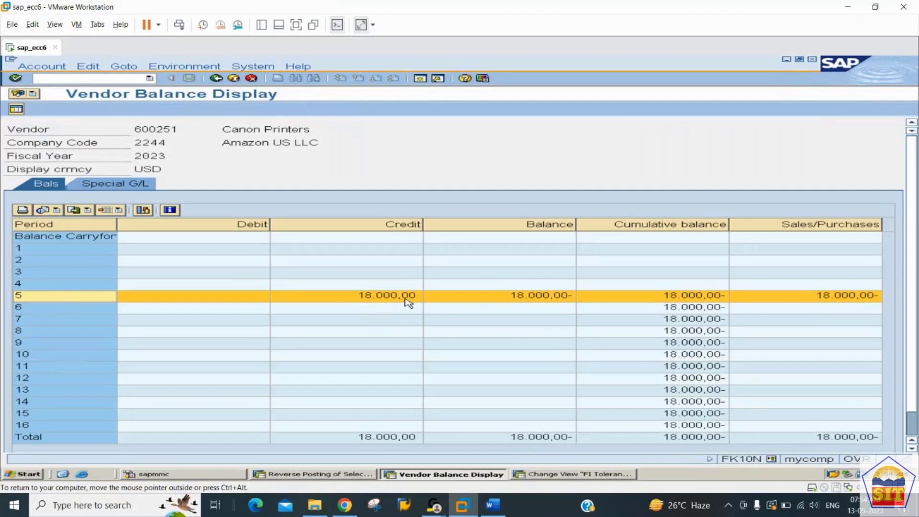
left_click(228, 296)
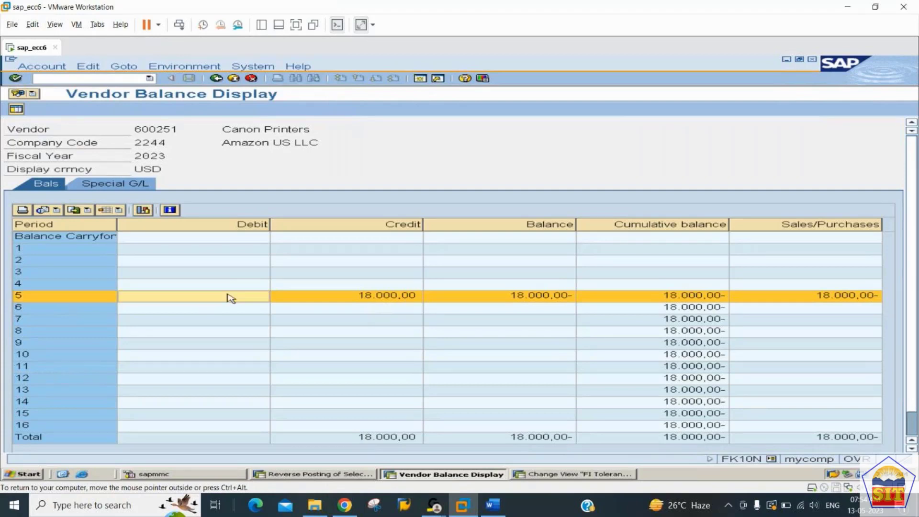
left_click(382, 299)
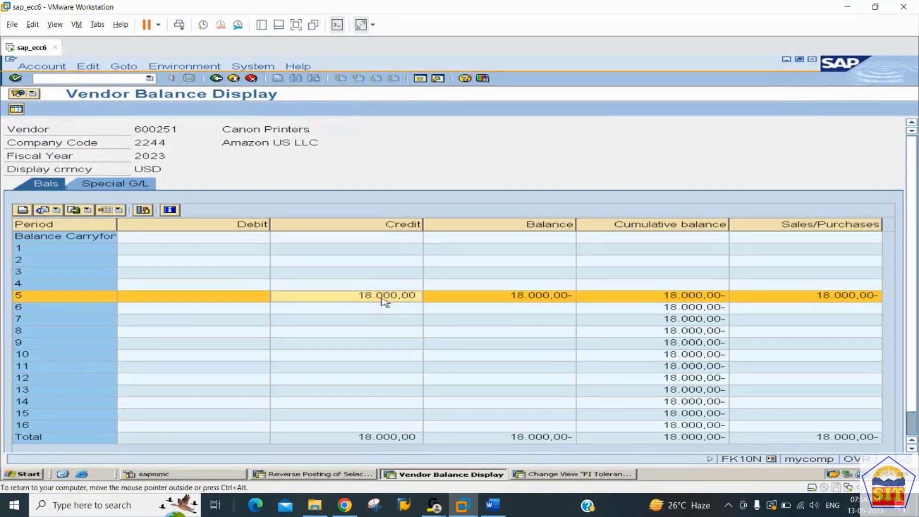
left_click(224, 300)
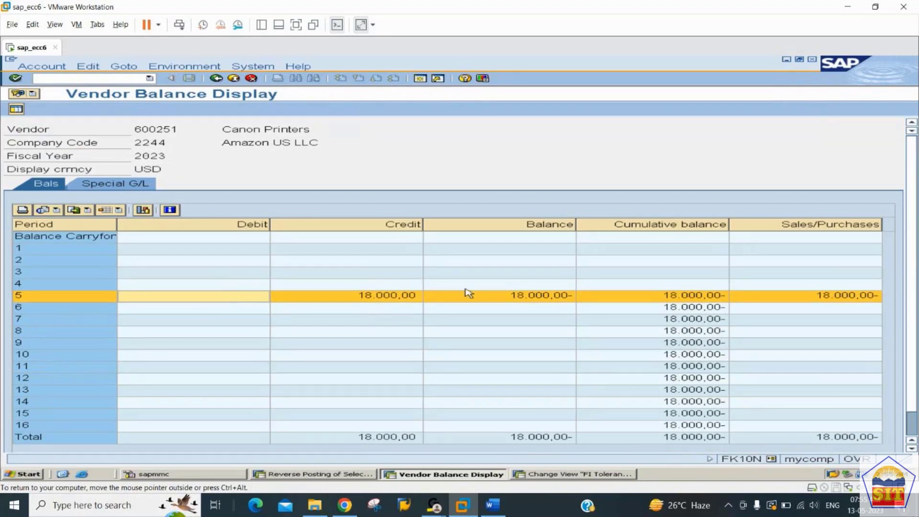
left_click(532, 304)
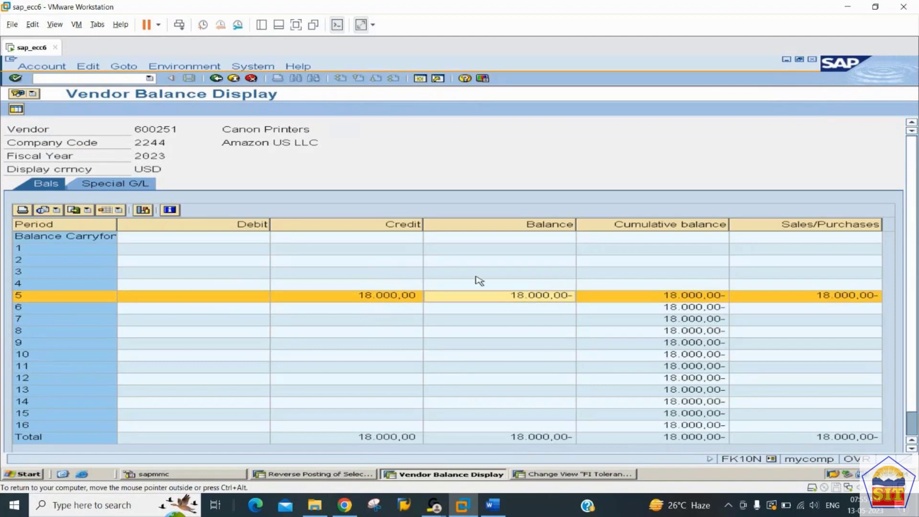
left_click(492, 505)
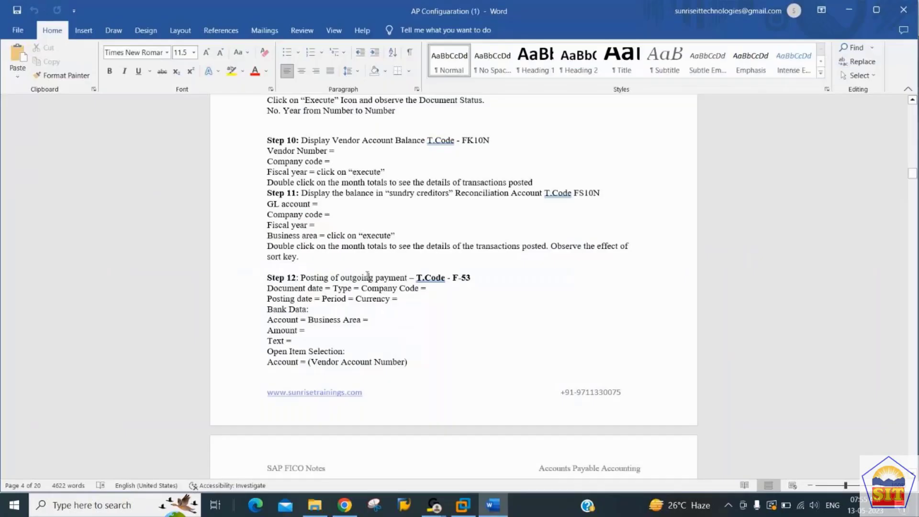
scroll(367, 277, "down", 4)
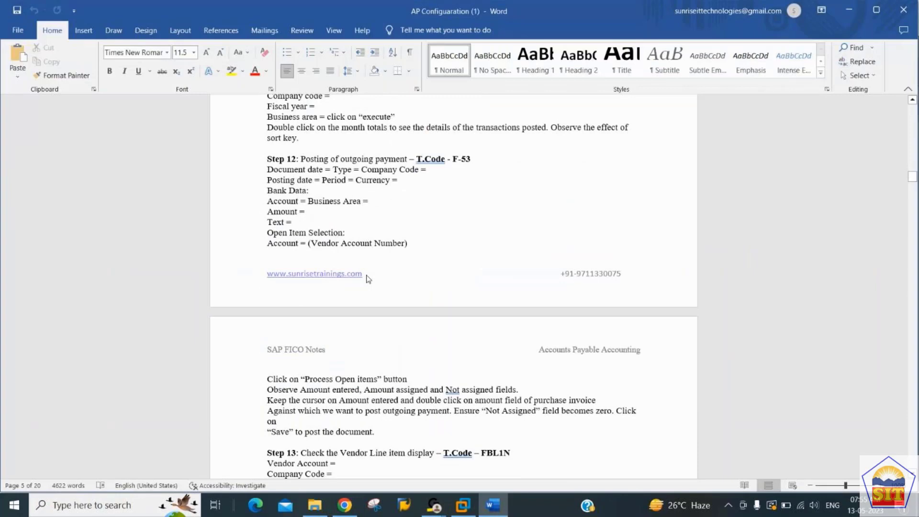
Step: Back in SAP, start a new outgoing payment posting from the command field
key("alt+Tab")
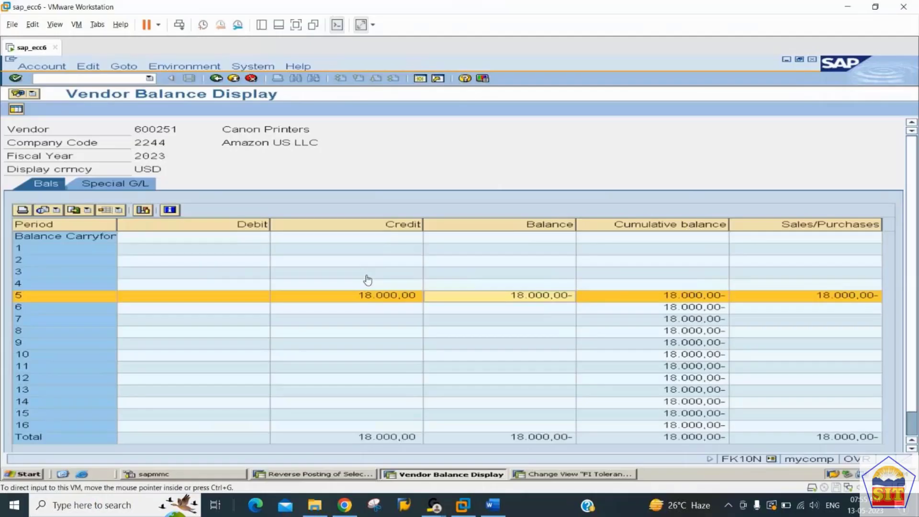
left_click(82, 79)
type("/nfb")
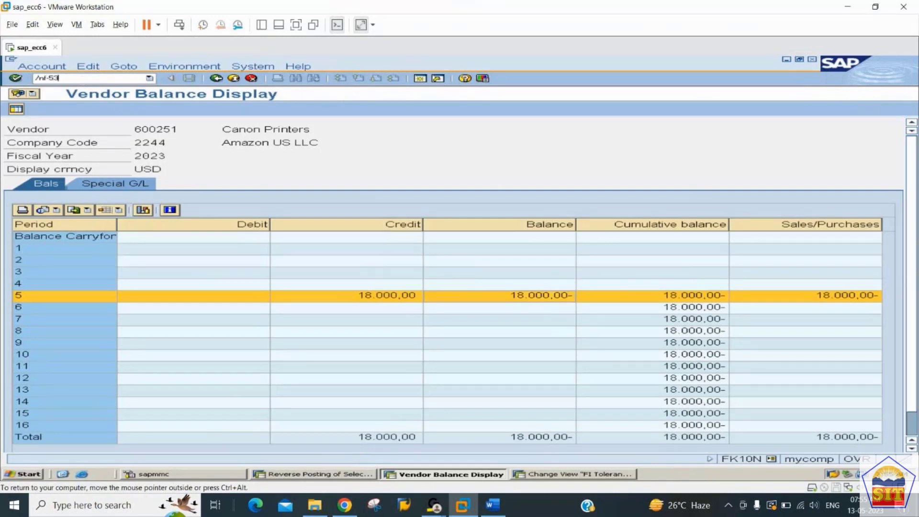
type("3")
key("Return")
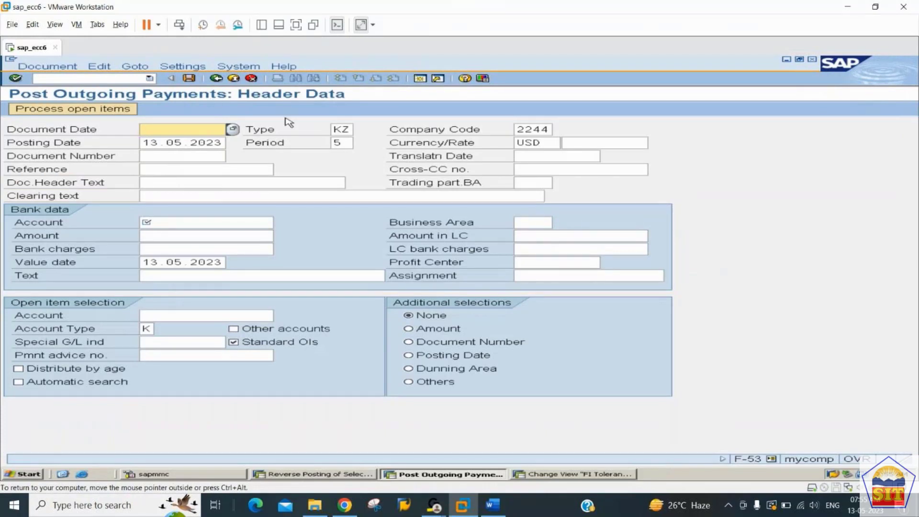
Step: Set the payment's document date to 13.05.2023
double_click(339, 129)
left_click(158, 129)
type("13.05.")
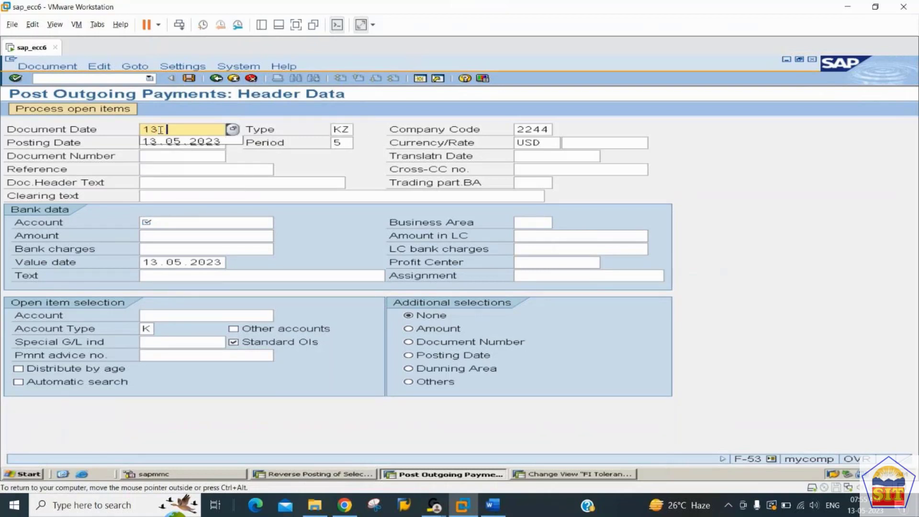
type("2023")
key("Tab")
key("Tab")
key("Tab")
key("Tab")
key("Tab")
key("Tab")
key("Tab")
key("Tab")
key("Tab")
key("Tab")
key("Tab")
key("Tab")
key("Tab")
key("Tab")
key("Tab")
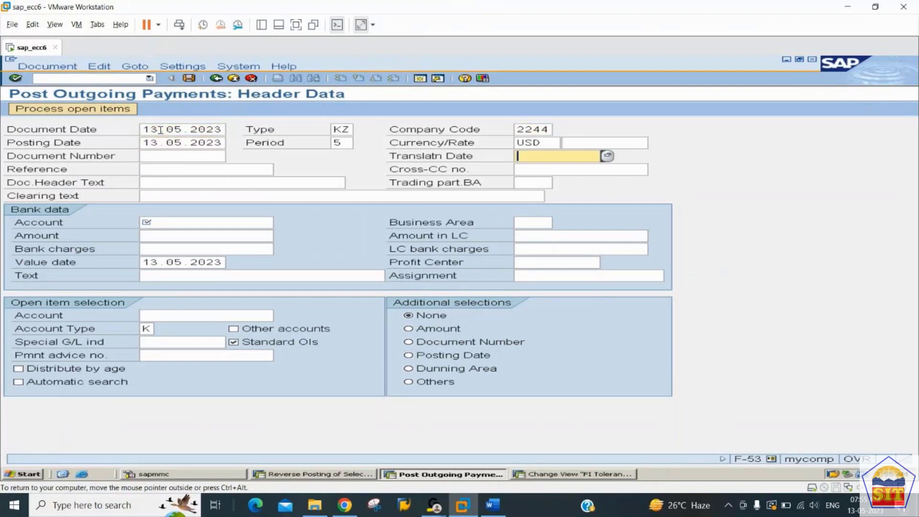
key("shift+Tab")
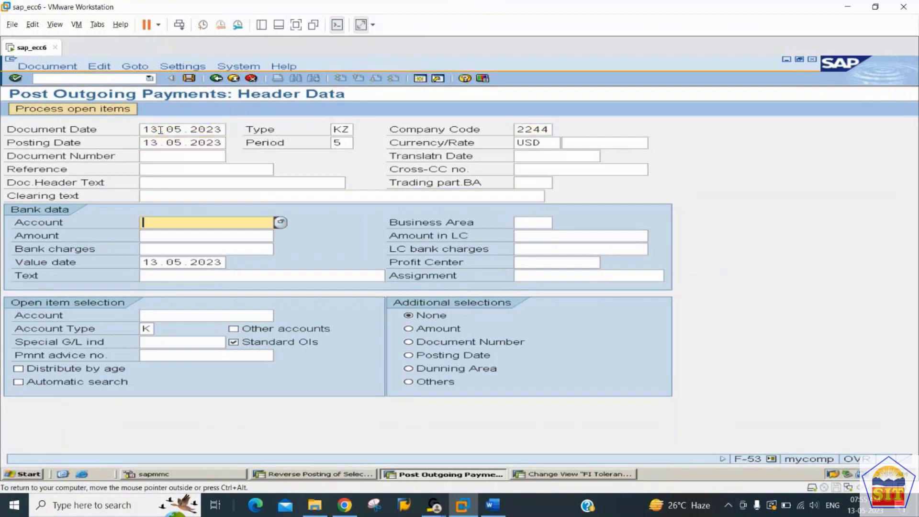
key("Tab")
key("Tab")
key("Tab")
key("Tab")
key("Tab")
key("Tab")
key("Tab")
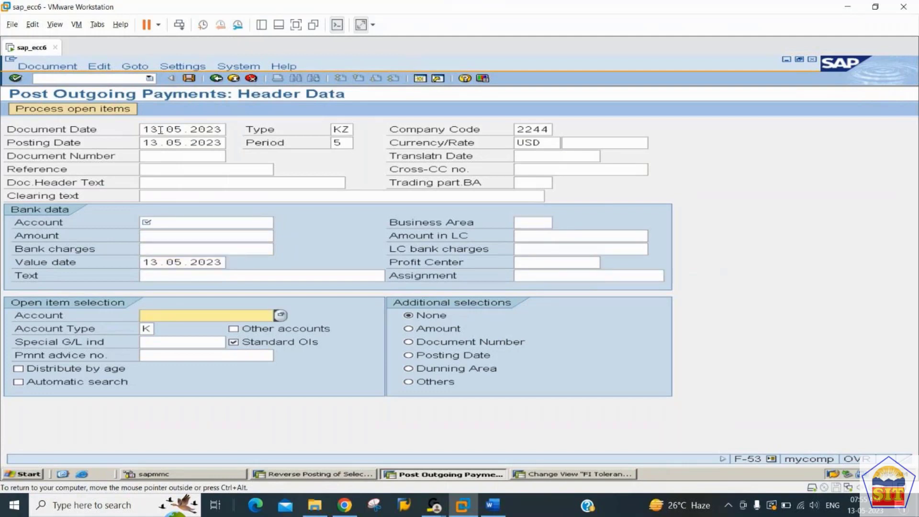
key("shift+Tab")
key("shift+Tab")
key("shift+Tab")
key("shift+Tab")
key("shift+Tab")
key("shift+Tab")
key("shift+Tab")
key("shift+Tab")
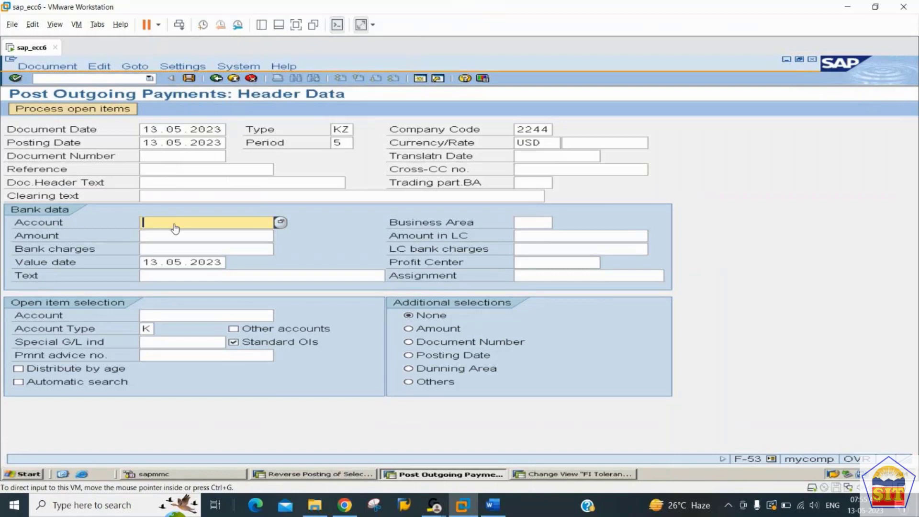
Step: Enter bank account 200100, amount 18000 and text 'payment to vendor'
type("200100")
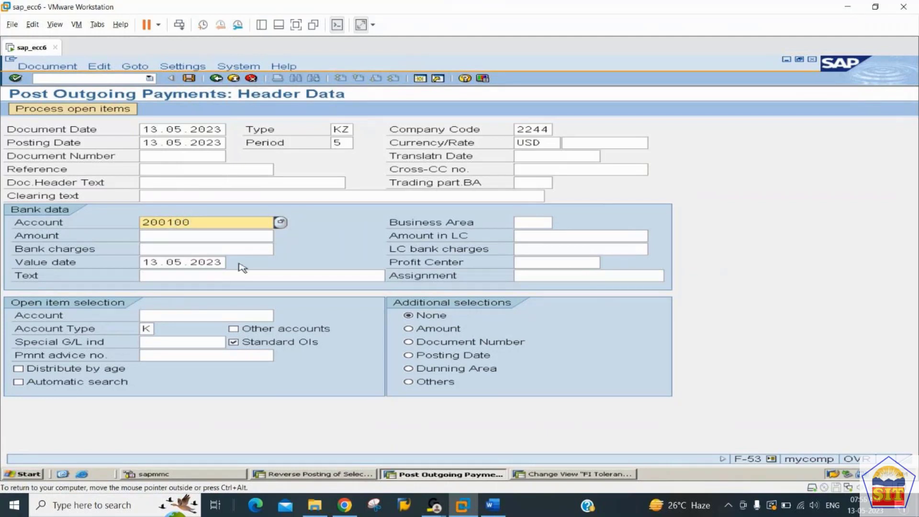
key("Tab")
key("Tab")
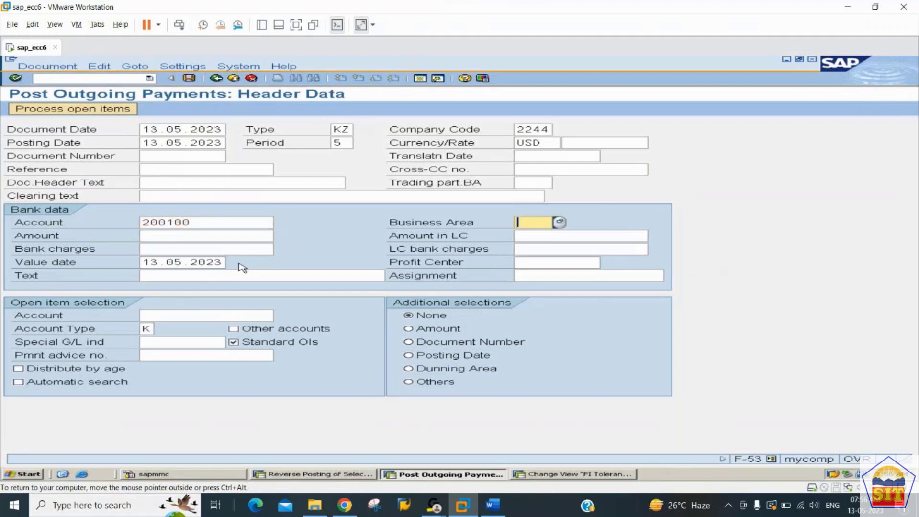
type("18000")
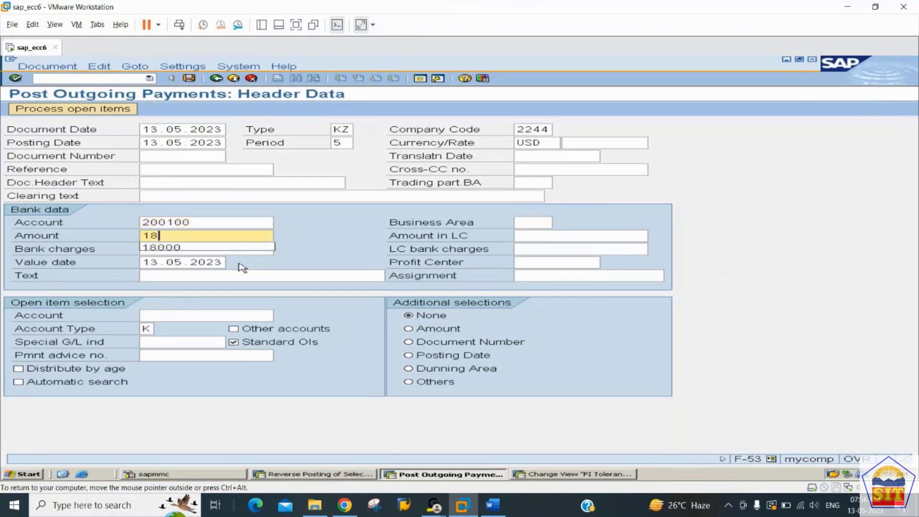
key("Tab")
key("Tab")
key("Tab")
key("Tab")
key("Tab")
key("Tab")
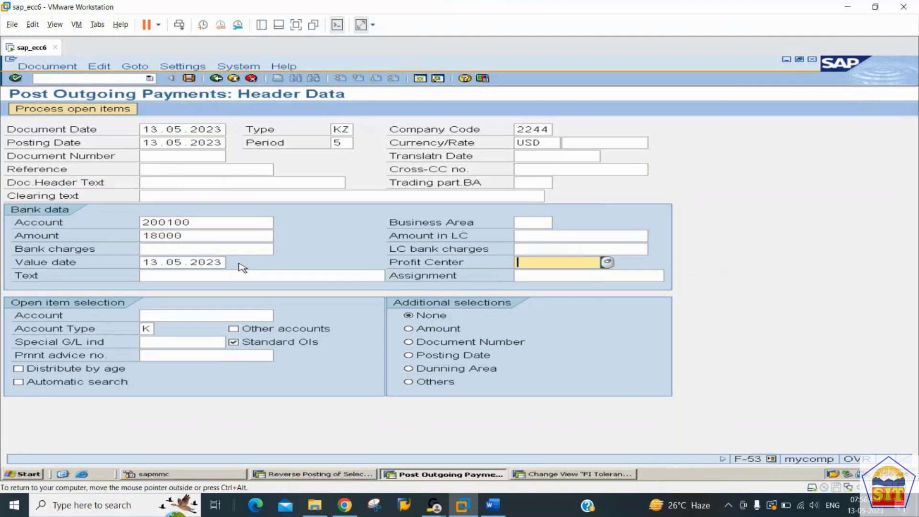
type("pay")
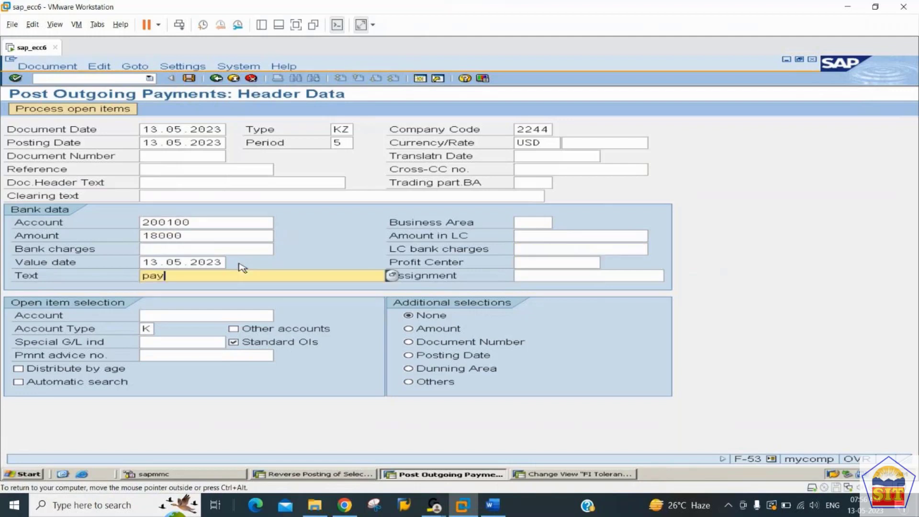
type("ment to vendor")
key("Tab")
key("Tab")
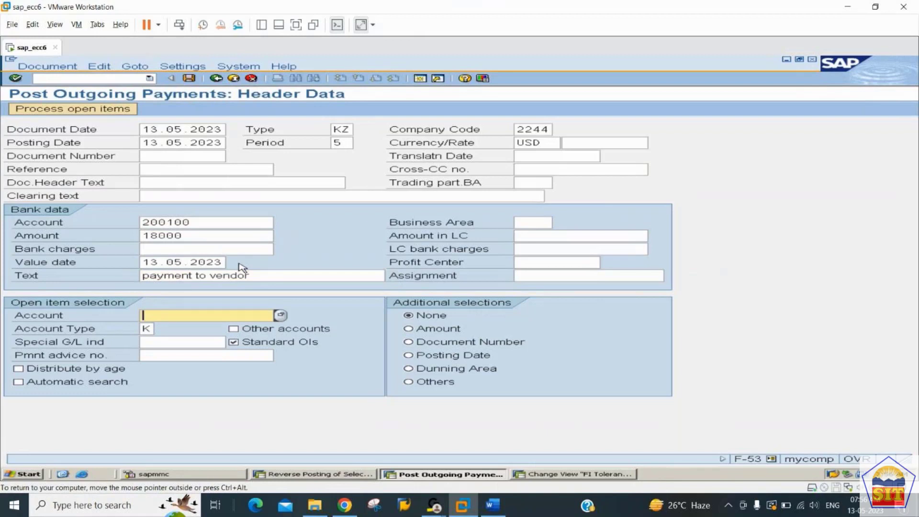
Step: Select vendor 600251 Canon Printers in company code 2244, process its open items and save the payment
left_click(280, 316)
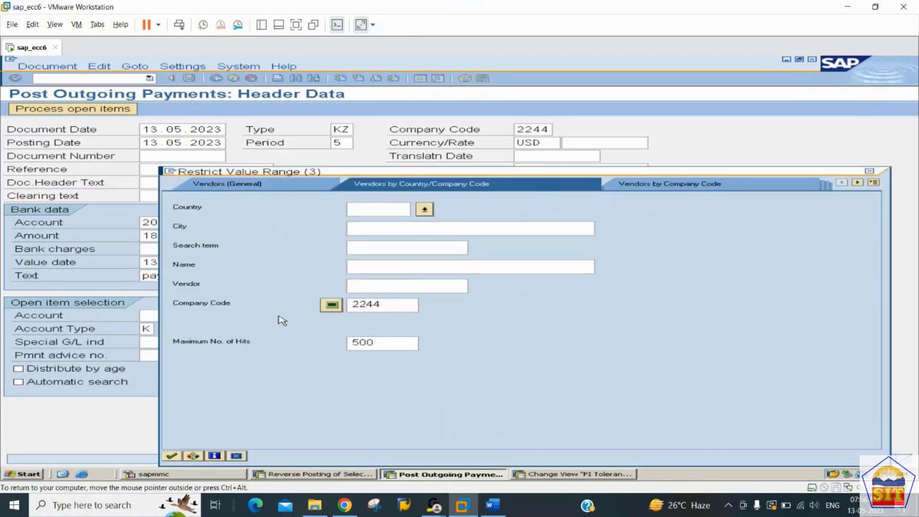
key("Return")
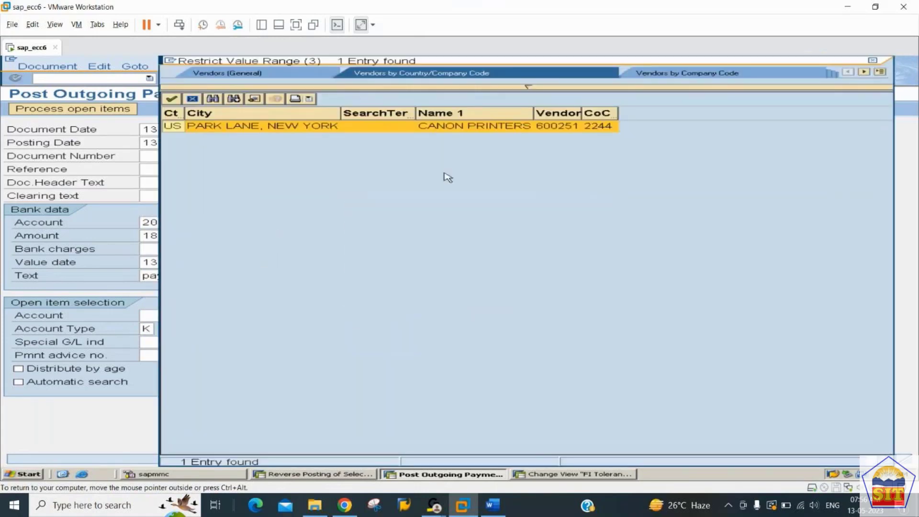
double_click(583, 127)
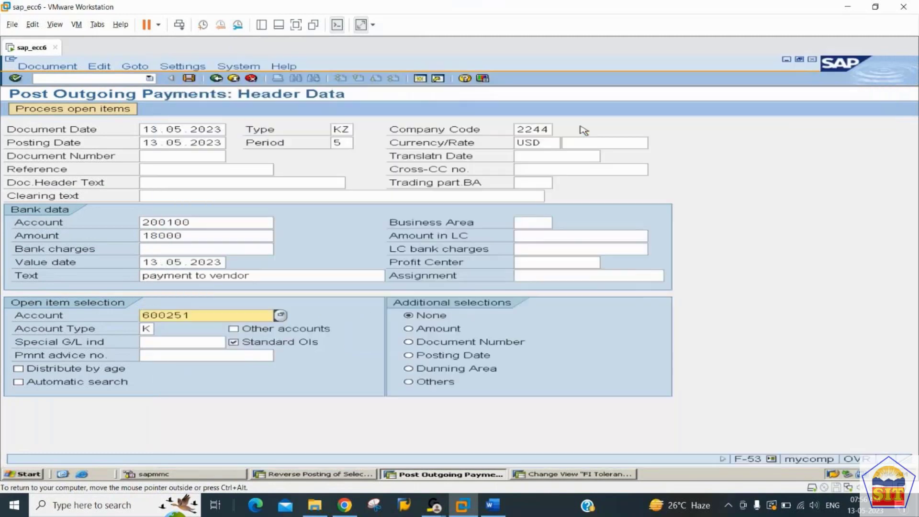
left_click(91, 111)
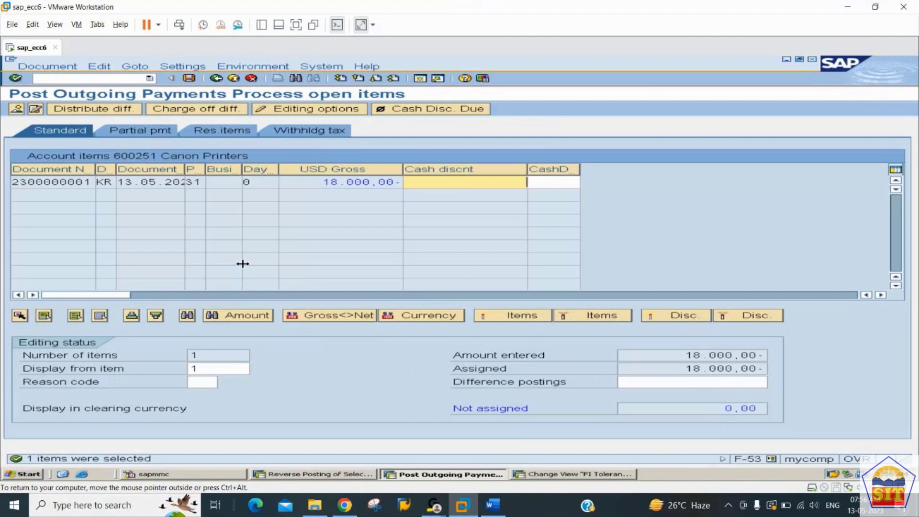
left_click(189, 79)
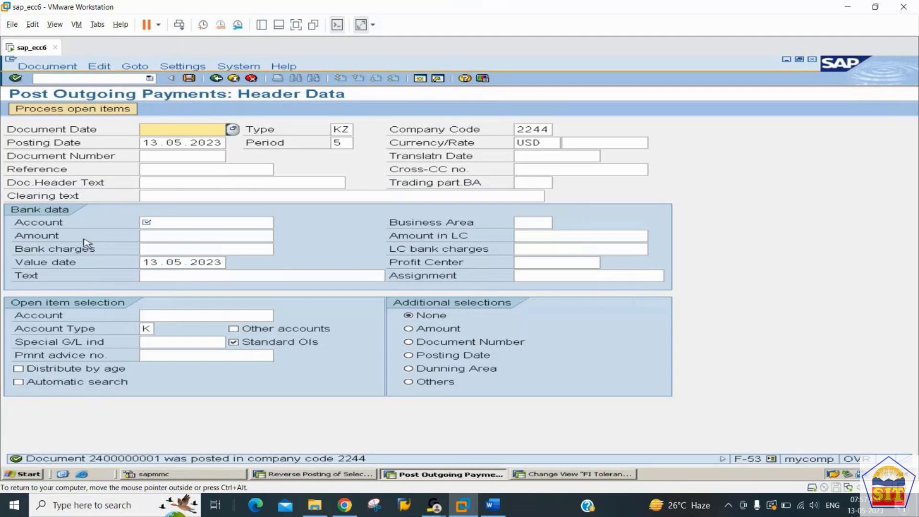
left_click(59, 68)
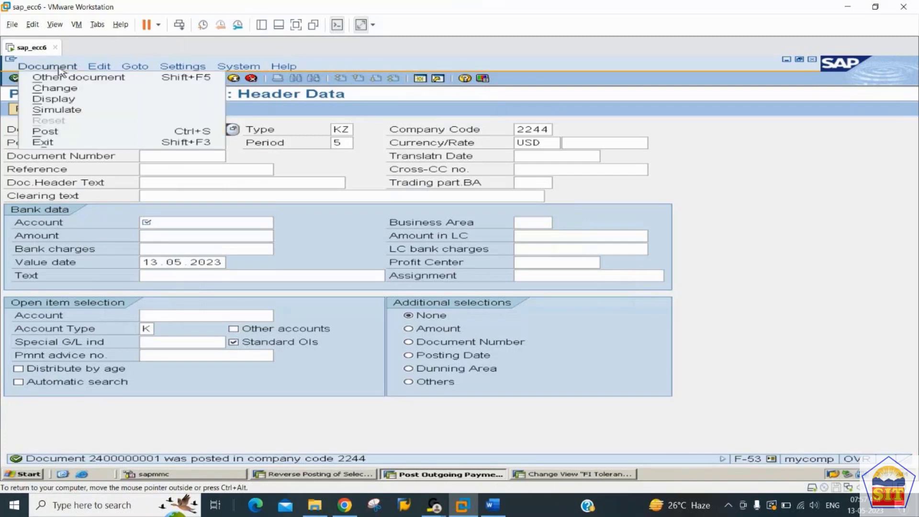
left_click(54, 99)
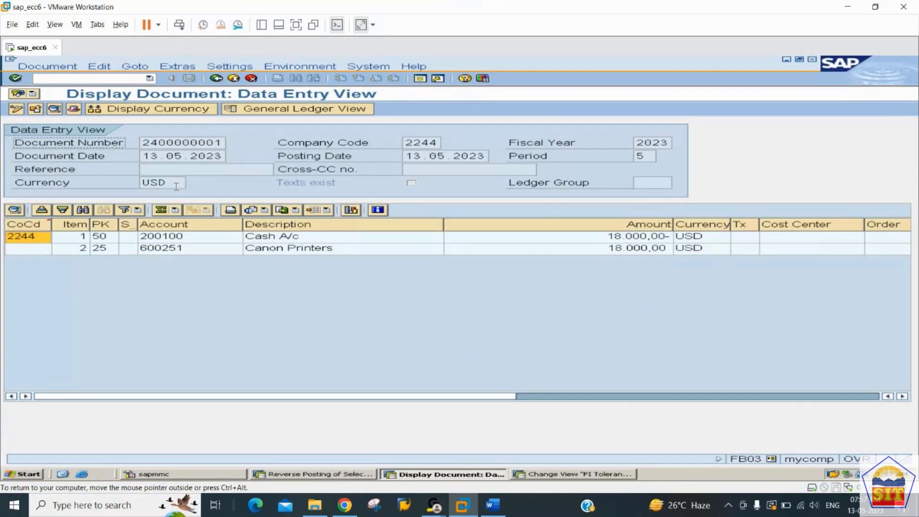
left_click(99, 78)
type("/nfs")
key("BackSpace")
key("BackSpace")
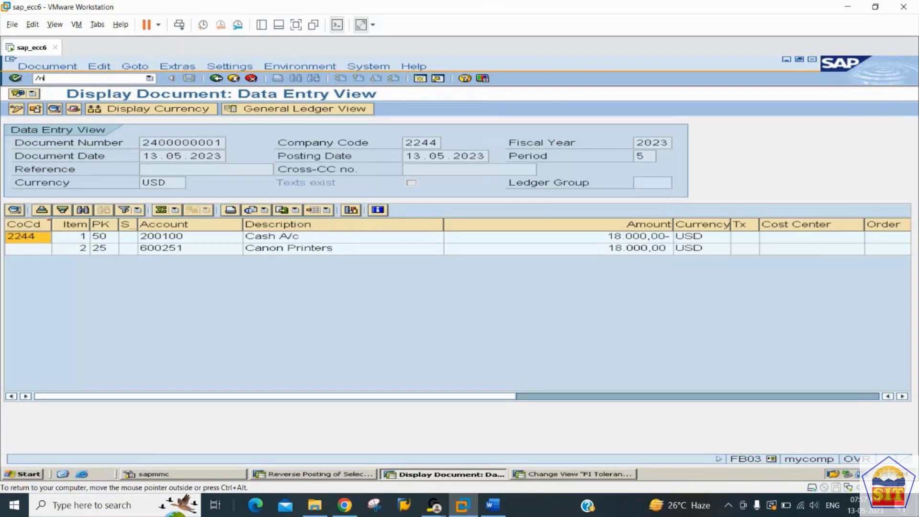
Step: Run FBL1N for vendor 600251 with All items selected
type("fbl1n")
key("Return")
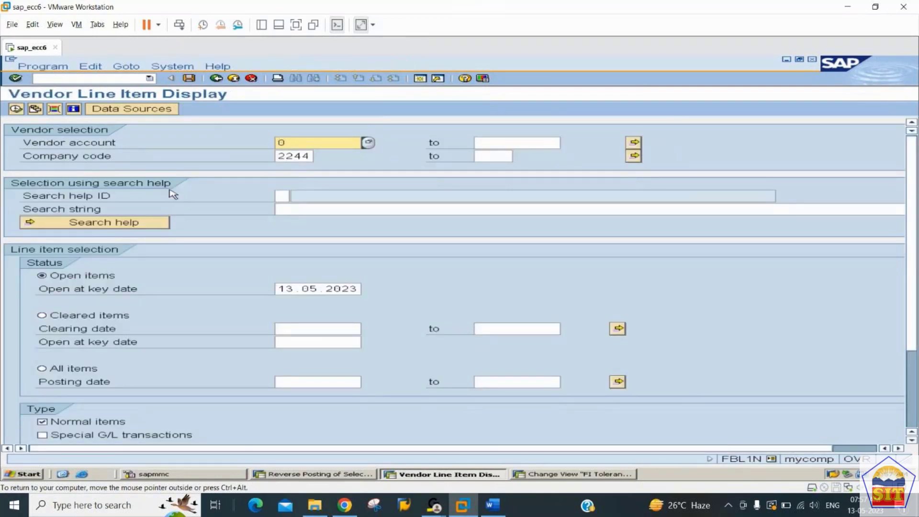
type("600")
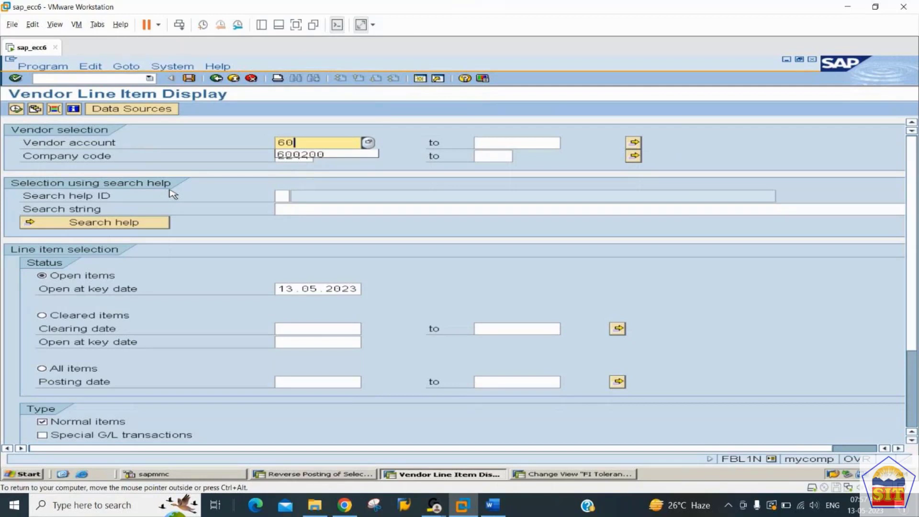
type("251")
key("Return")
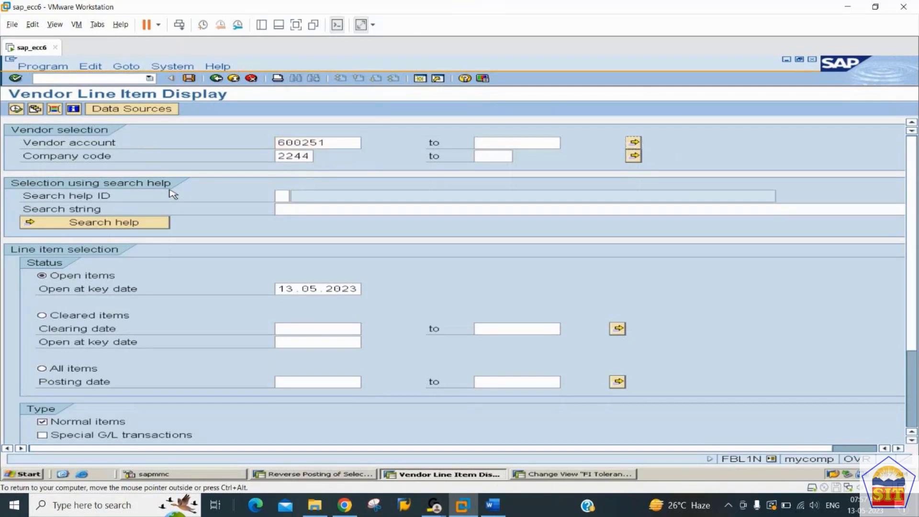
left_click(74, 371)
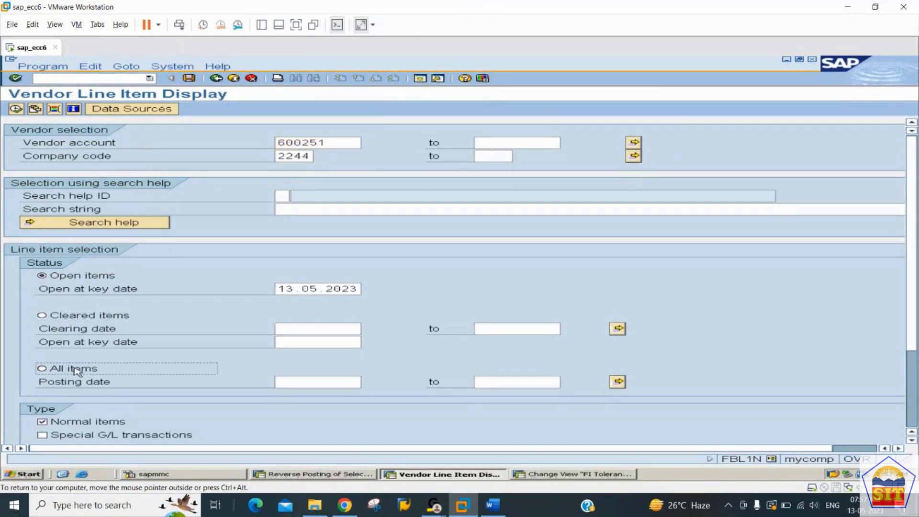
left_click(16, 109)
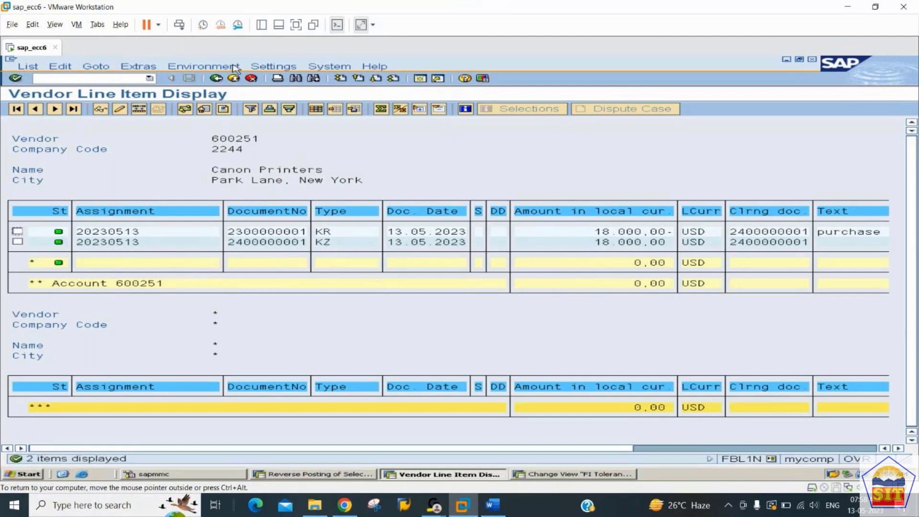
Step: Run FS10N for G/L account 100500, company code 2244, fiscal year 2023
left_click(97, 79)
type("/nfs10n")
key("Return")
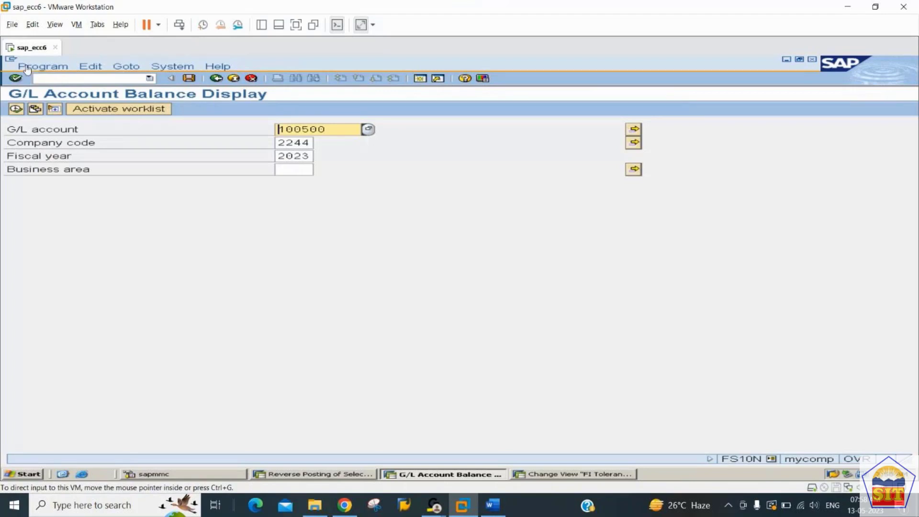
left_click(16, 110)
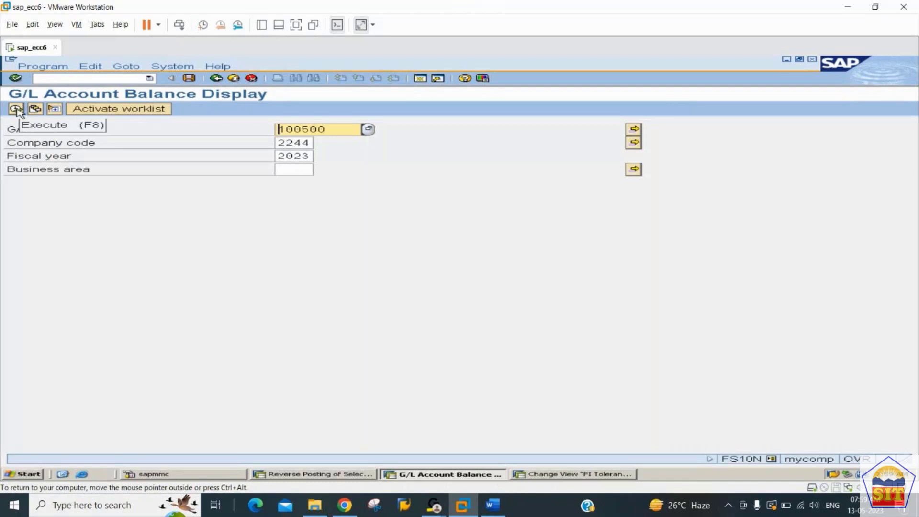
left_click(16, 111)
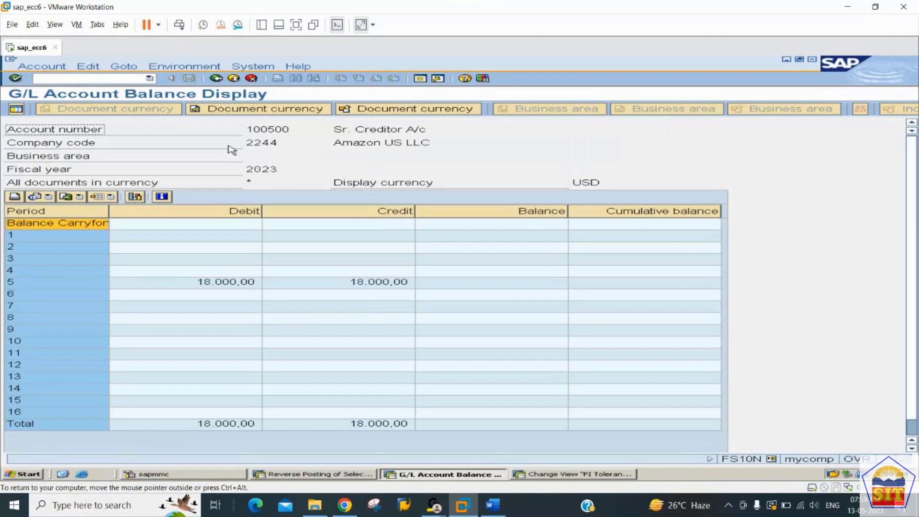
Step: Highlight account 100500 and period 5's 18,000 debit and credit totals
left_click(257, 127)
double_click(259, 129)
left_click_drag(250, 129, 307, 127)
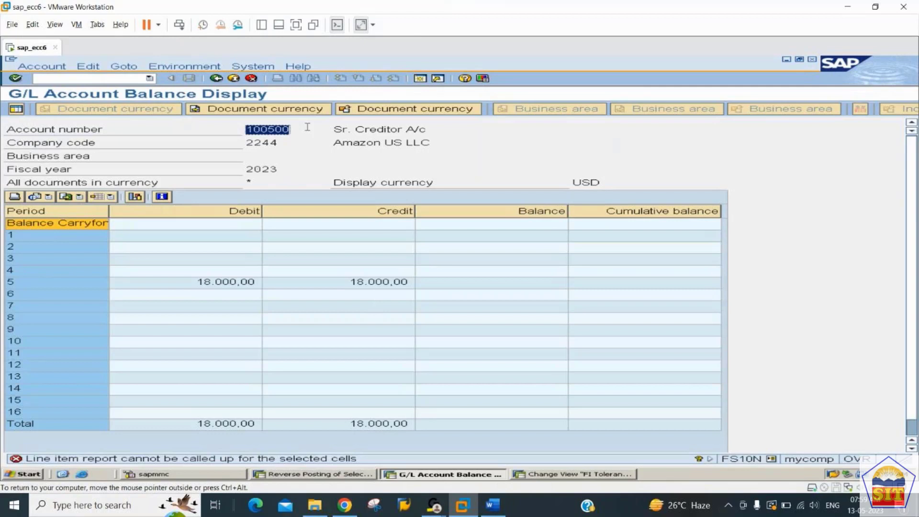
left_click(344, 286)
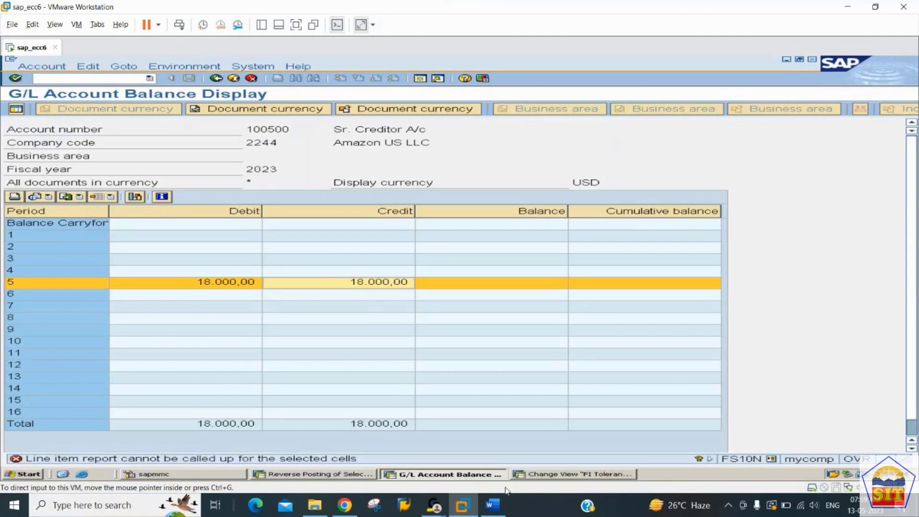
mouse_move(485, 513)
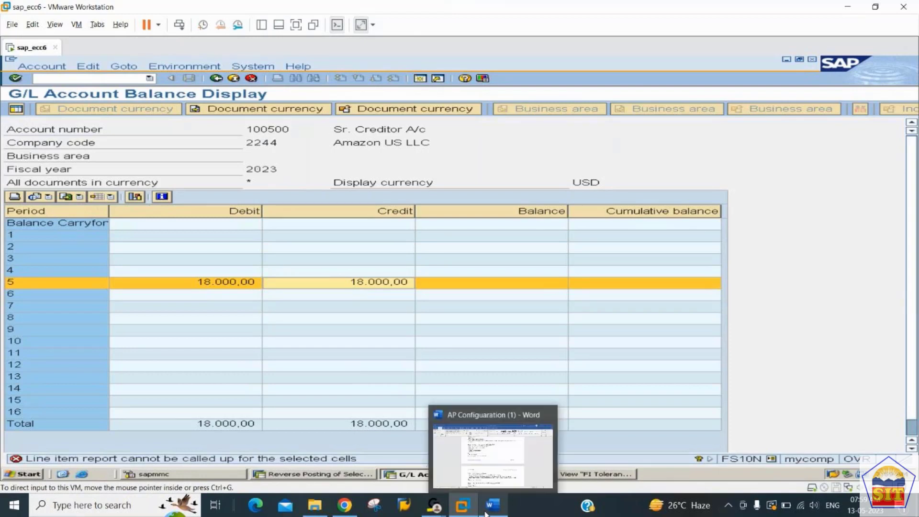
left_click(489, 457)
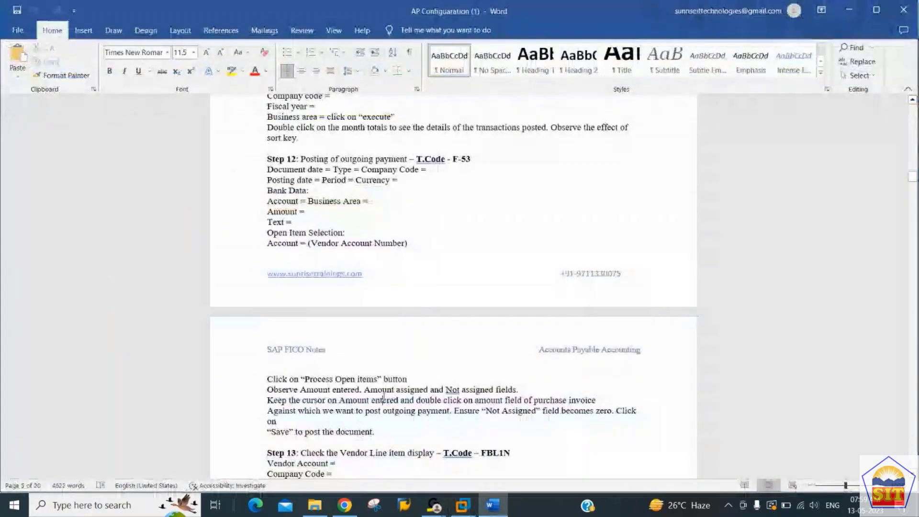
key("Down")
key("Down")
key("Down")
key("Down")
key("Down")
key("Down")
key("Down")
key("Down")
key("Down")
key("Down")
key("Down")
key("Down")
key("Down")
key("Down")
key("Down")
key("Down")
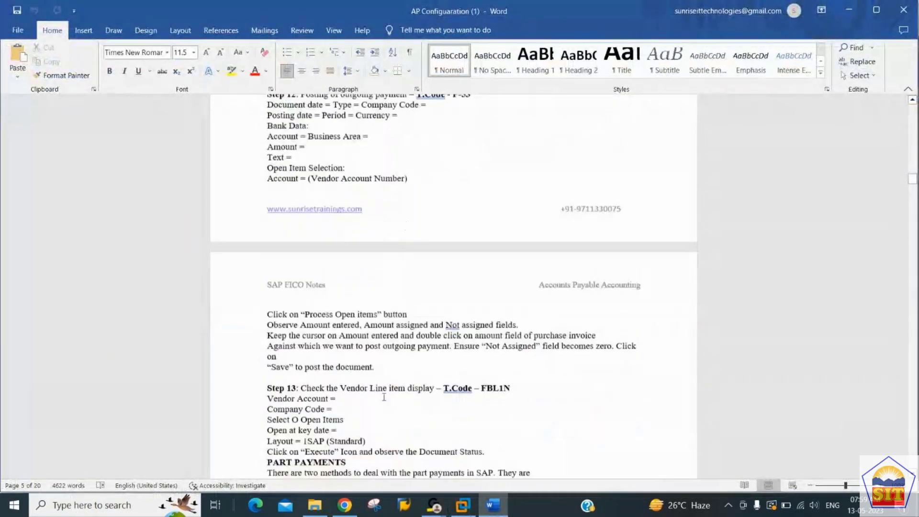
key("Down")
key("Down")
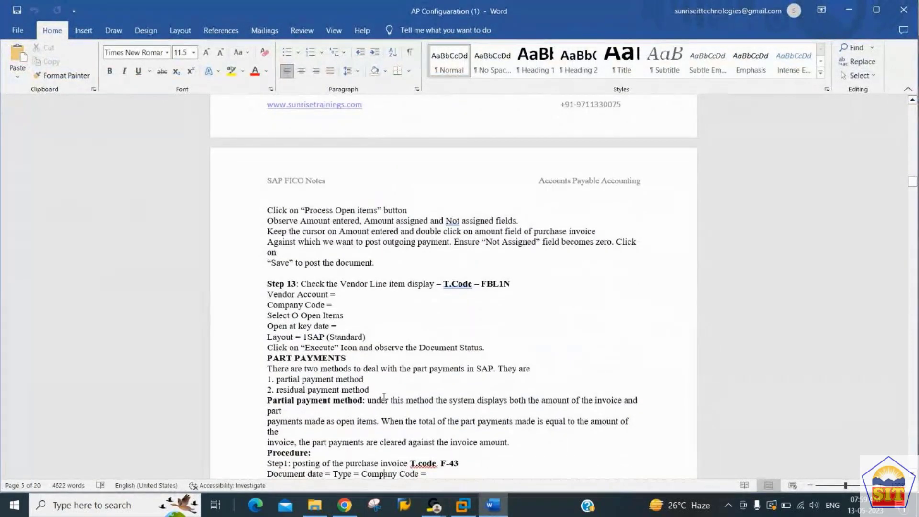
key("alt+Tab")
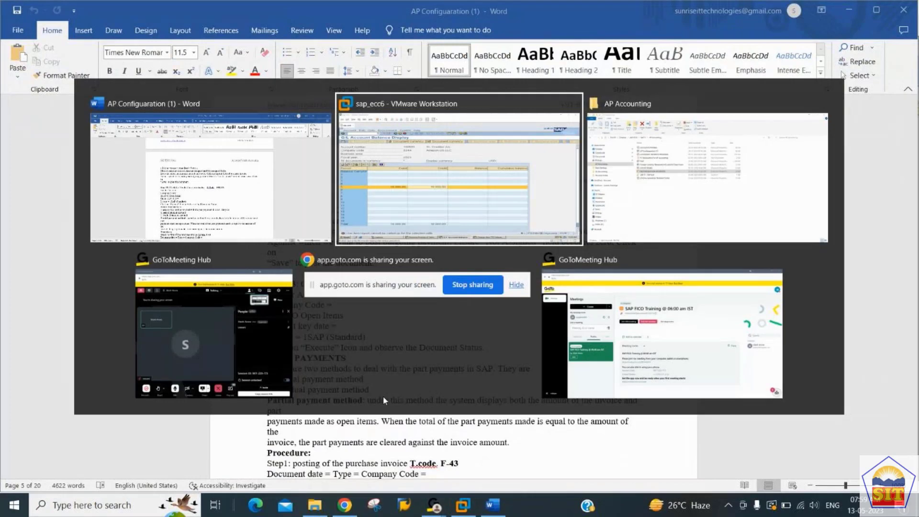